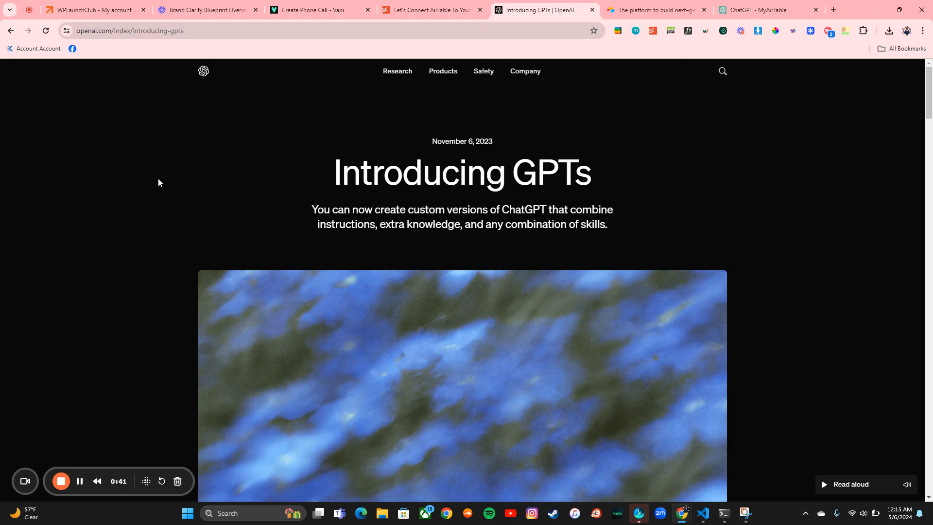
Switch to Todoist, mark the sub-task Watch "What You Need To Know To Master GPT's" complete, and return to its parent task.
{"action": "left_click", "coordinate": [410, 10]}
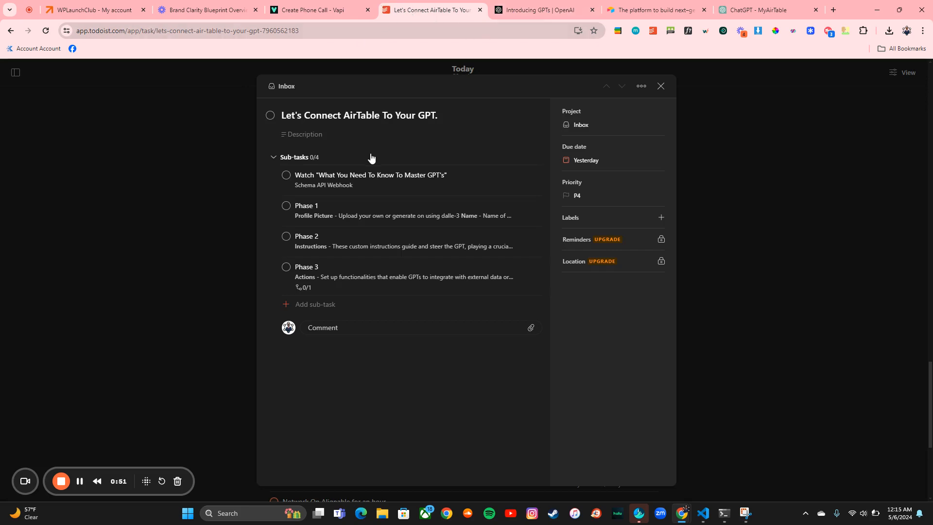
{"action": "left_click", "coordinate": [394, 179]}
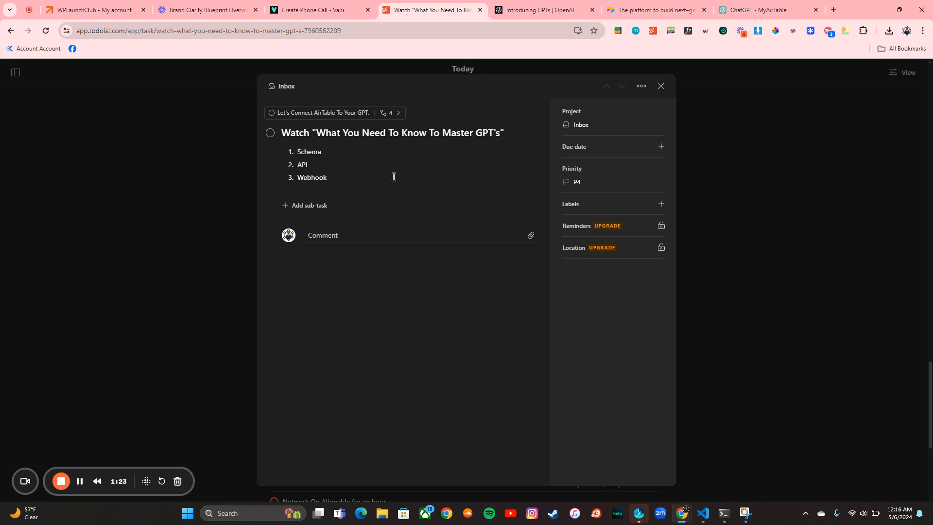
{"action": "left_click", "coordinate": [269, 135]}
{"action": "left_click", "coordinate": [319, 112]}
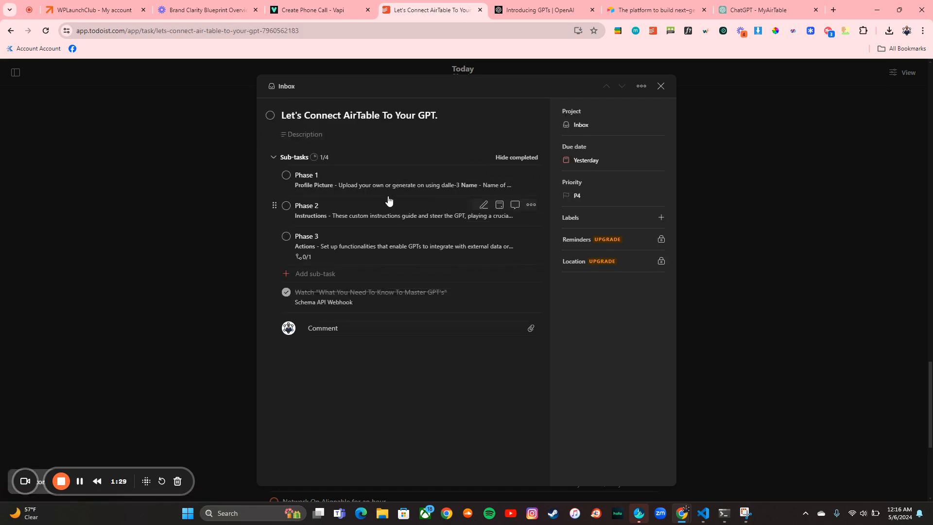
Close the OpenAI "Introducing GPTs" page and switch to the MyAirTable chat in ChatGPT.
{"action": "left_click", "coordinate": [533, 14]}
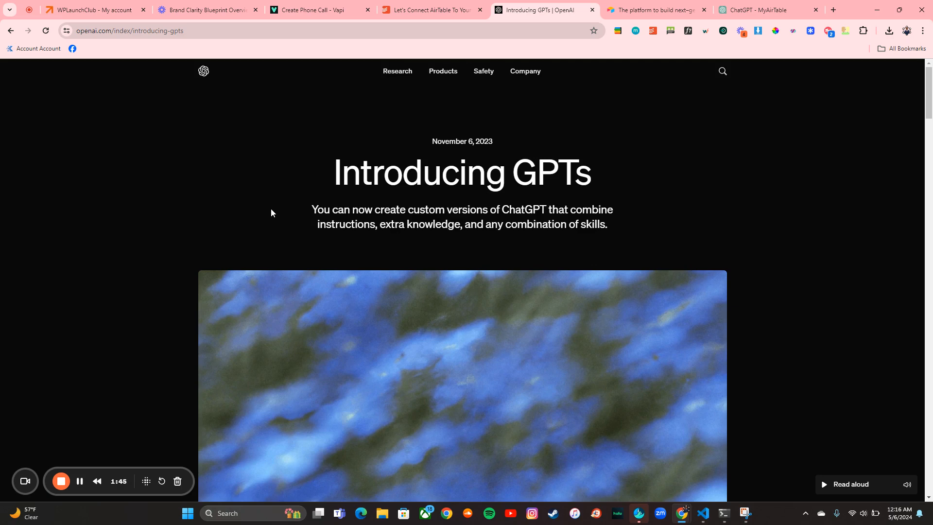
{"action": "left_click", "coordinate": [592, 10]}
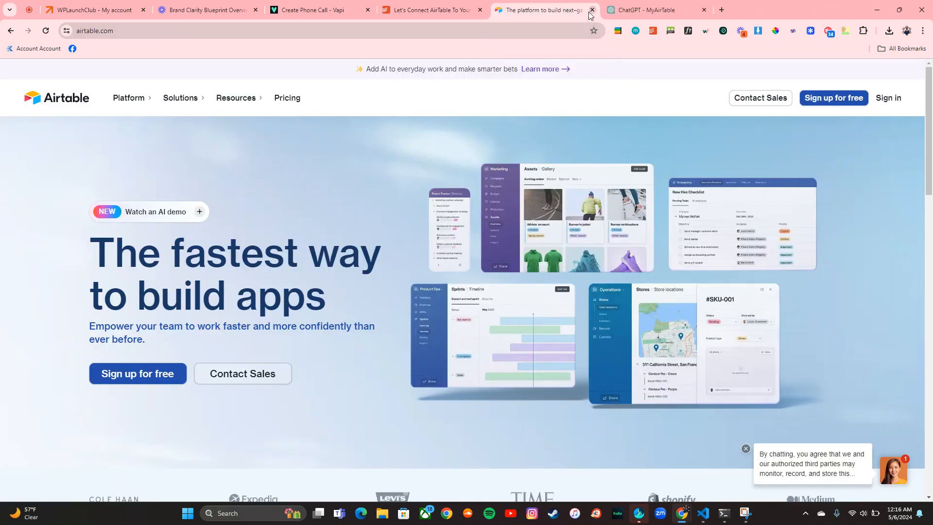
{"action": "left_click", "coordinate": [651, 10]}
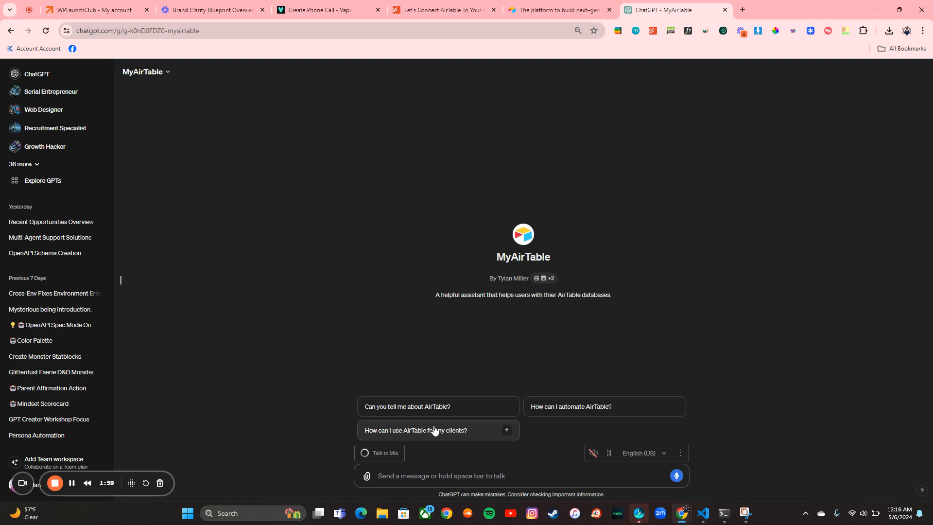
Send MyAirTable the prompt "List me the 5 recent oppurtunities." and expand the details of its api.airtable.com call.
{"action": "type", "text": "List "}
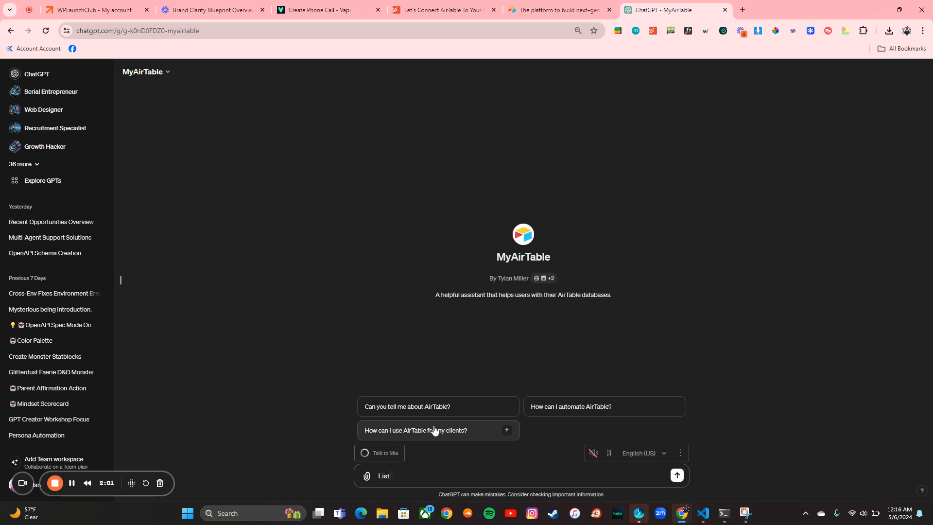
{"action": "type", "text": "me the 5 recent oppurtunities."}
{"action": "key", "text": "Return"}
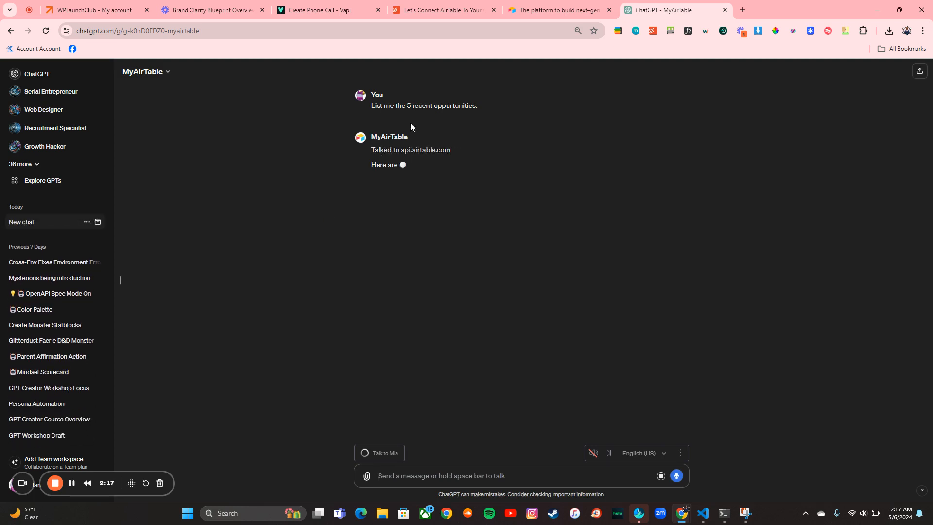
{"action": "left_click", "coordinate": [450, 150]}
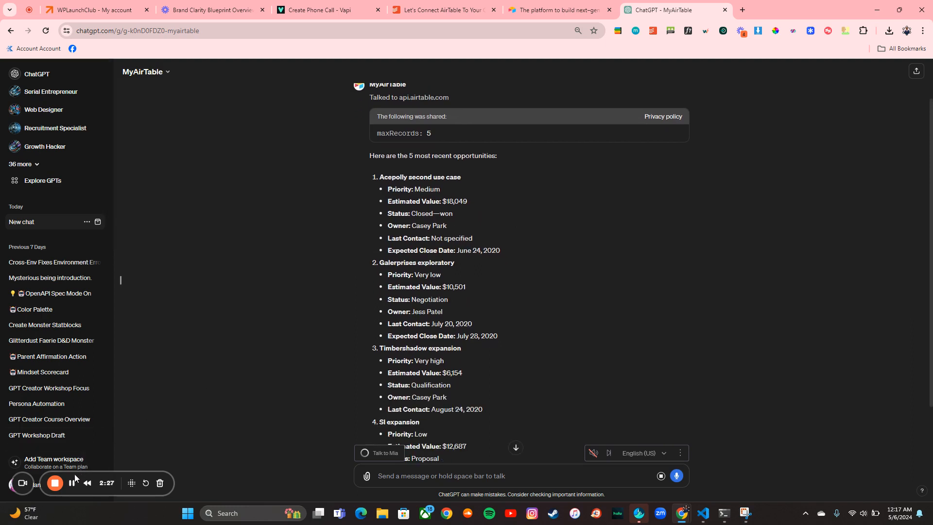
Open the account's My GPTs list and delete the existing MyAirTable Demo GPT.
{"action": "left_click_drag", "start_coordinate": [74, 474], "coordinate": [210, 452]}
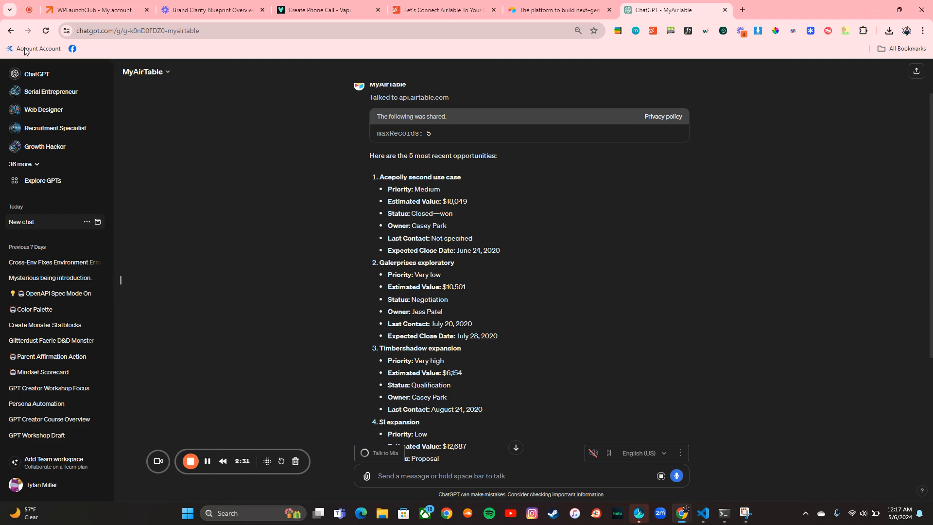
{"action": "left_click", "coordinate": [40, 486]}
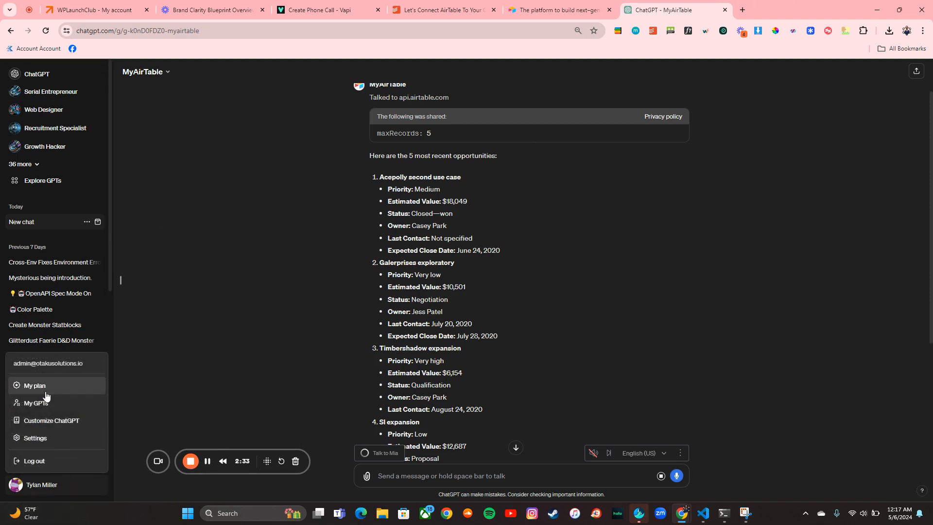
{"action": "left_click", "coordinate": [34, 403]}
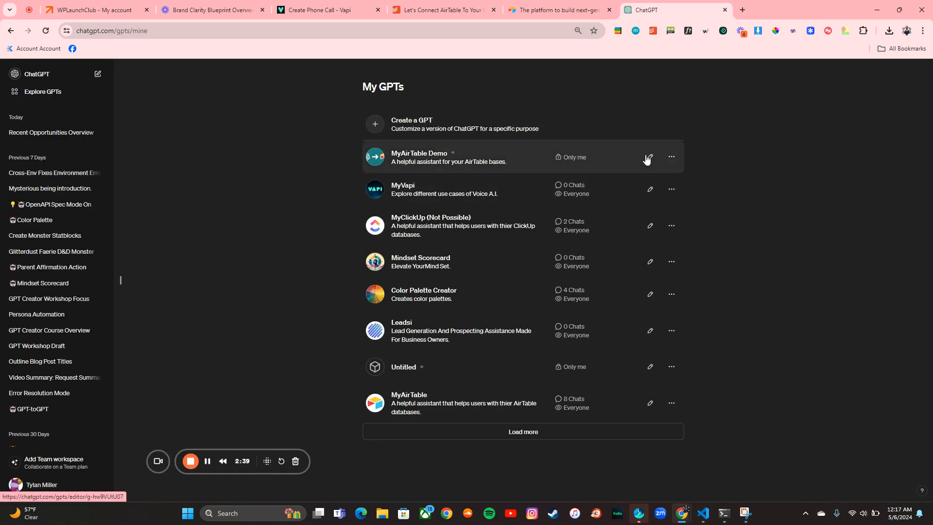
{"action": "left_click", "coordinate": [671, 156]}
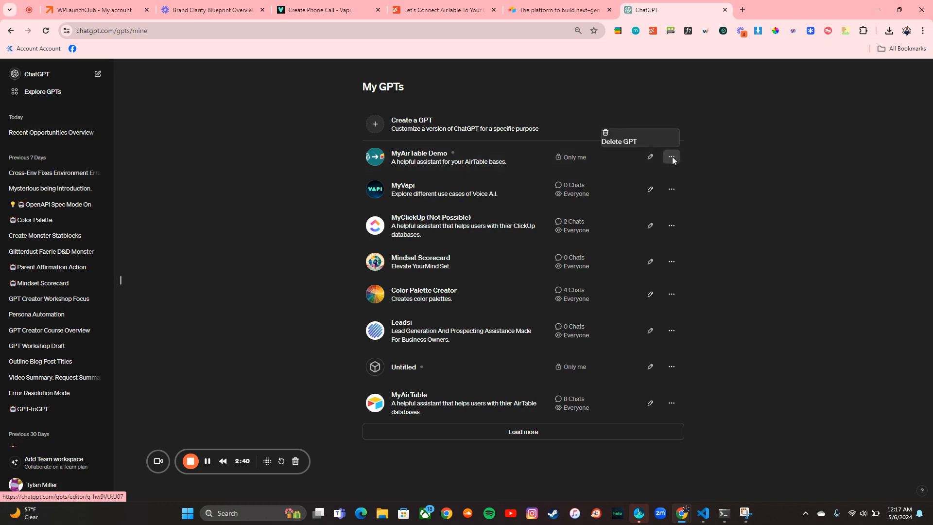
{"action": "left_click", "coordinate": [636, 141]}
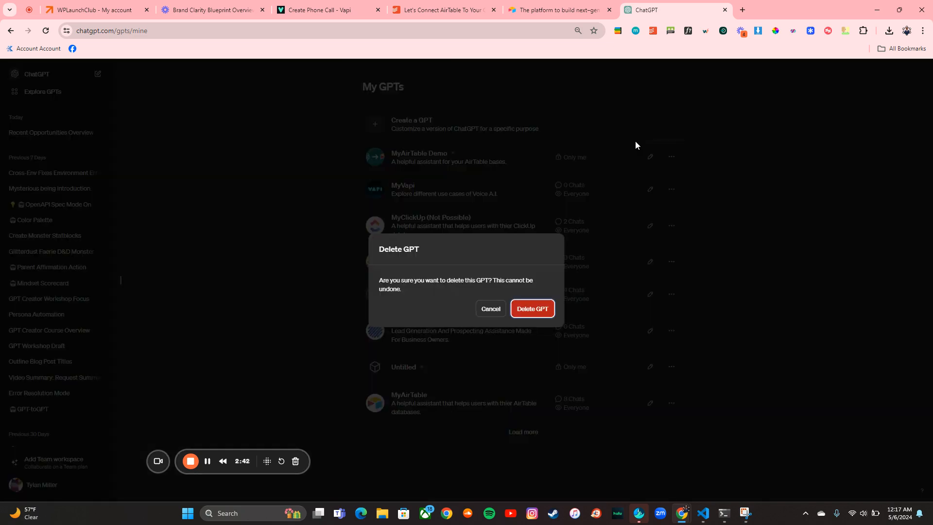
{"action": "left_click", "coordinate": [532, 308]}
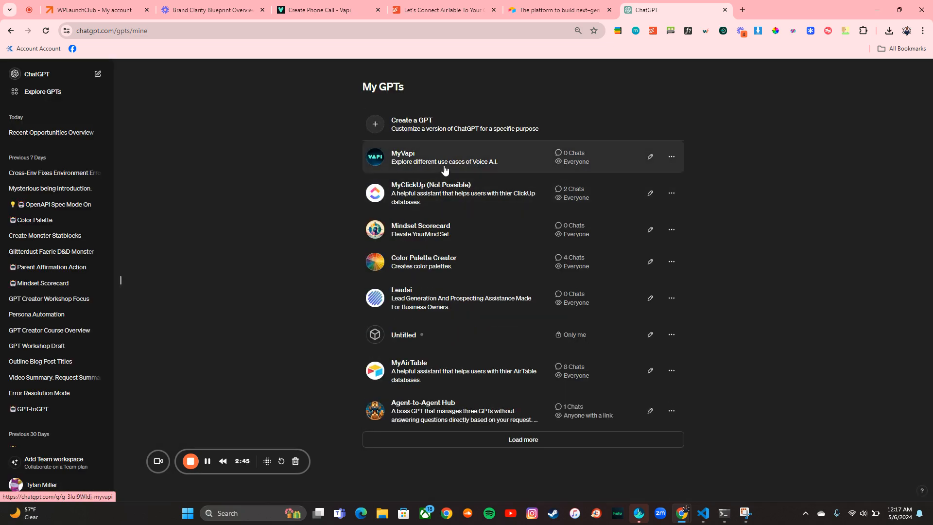
Start creating a new GPT, and open the Phase 1 sub-task in Todoist to review its requirements.
{"action": "left_click", "coordinate": [427, 122]}
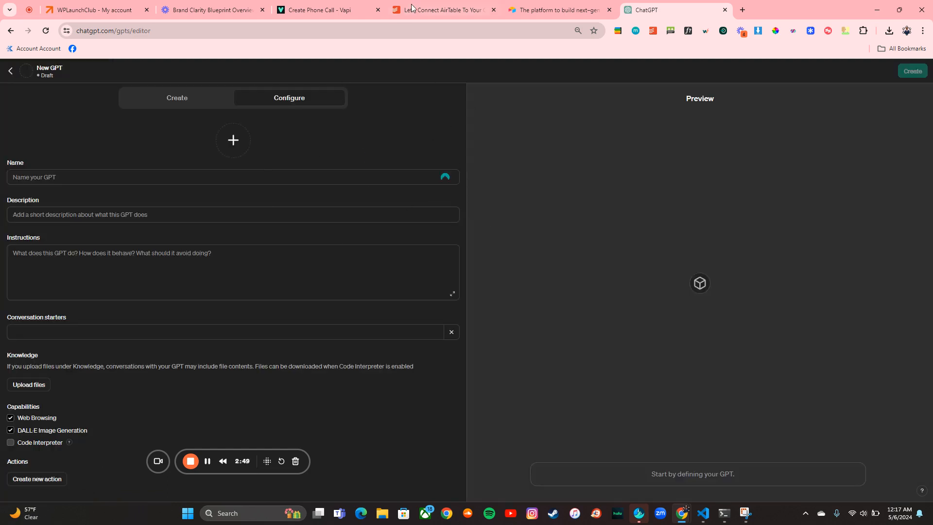
{"action": "left_click", "coordinate": [438, 13]}
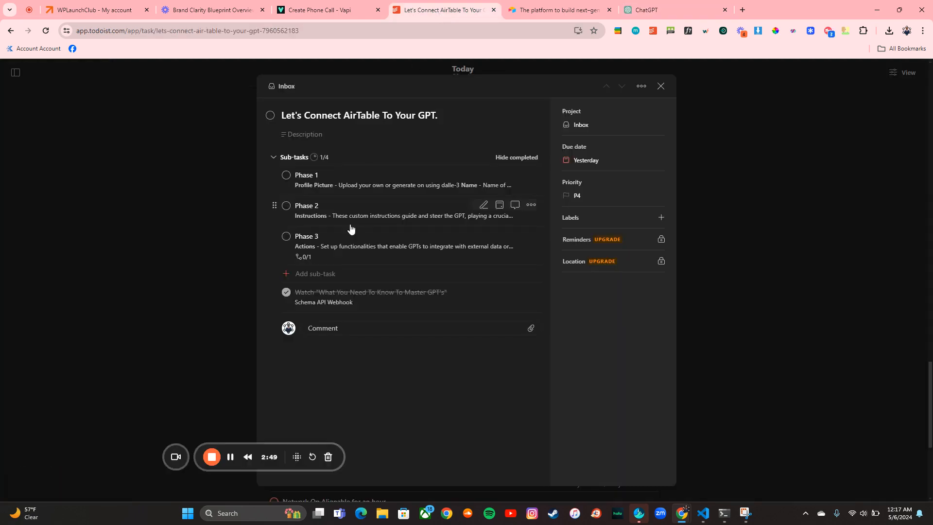
{"action": "left_click", "coordinate": [359, 181]}
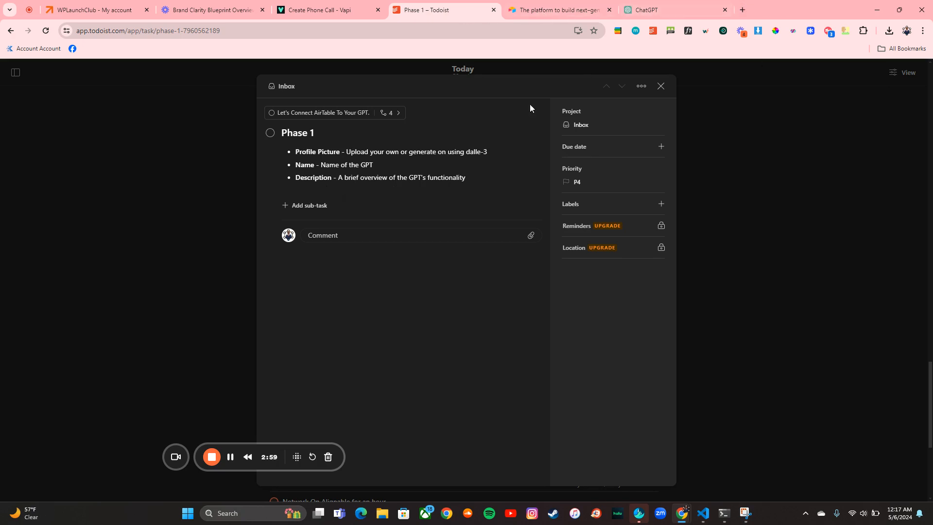
Return to the ChatGPT editor and upload the image "download (28)" from Downloads as the new GPT's profile picture.
{"action": "left_click", "coordinate": [645, 12]}
{"action": "left_click", "coordinate": [229, 131]}
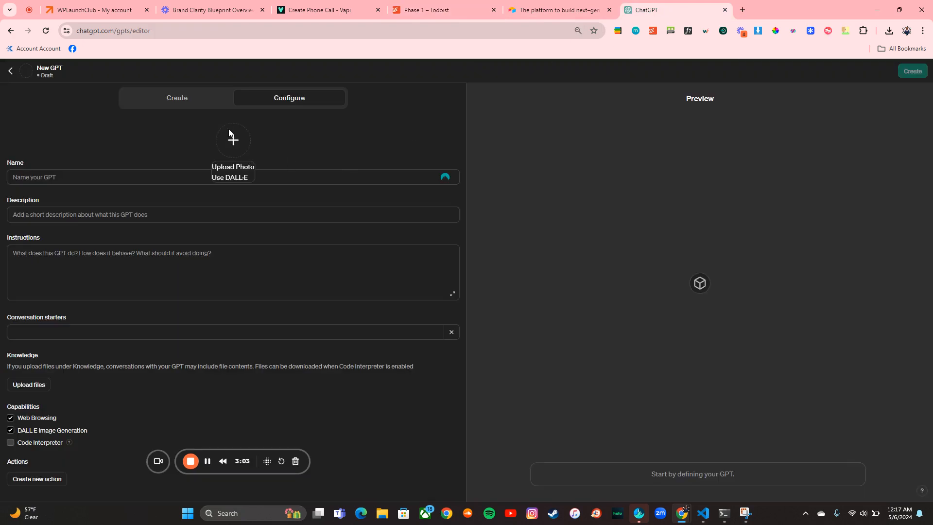
{"action": "left_click", "coordinate": [225, 167]}
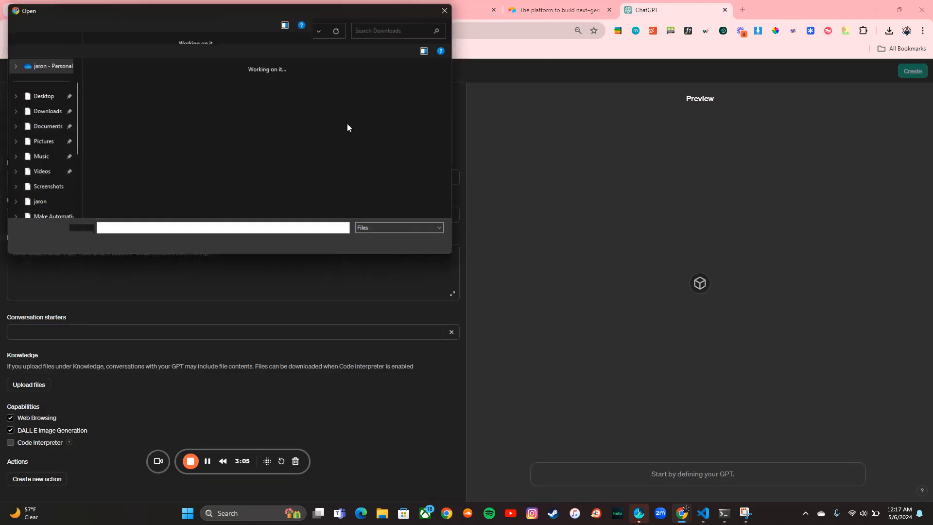
{"action": "left_click", "coordinate": [150, 81]}
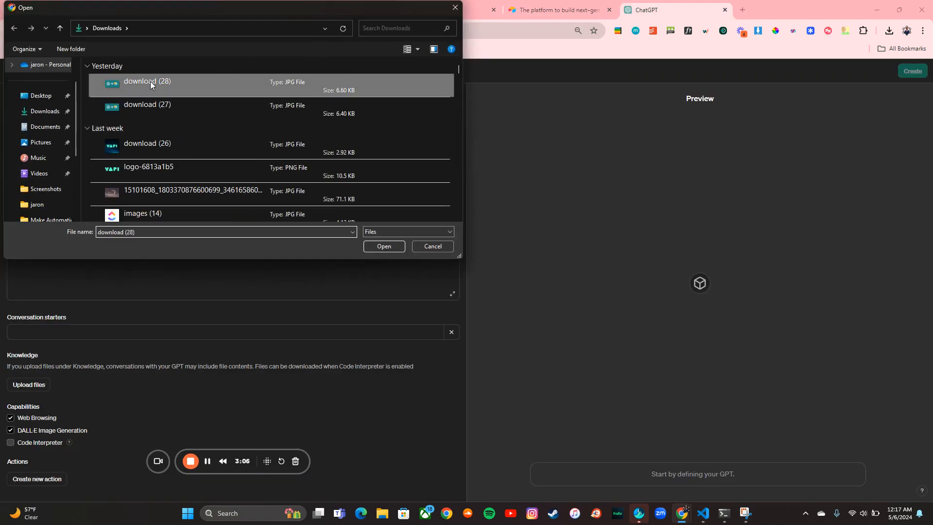
{"action": "left_click", "coordinate": [382, 247]}
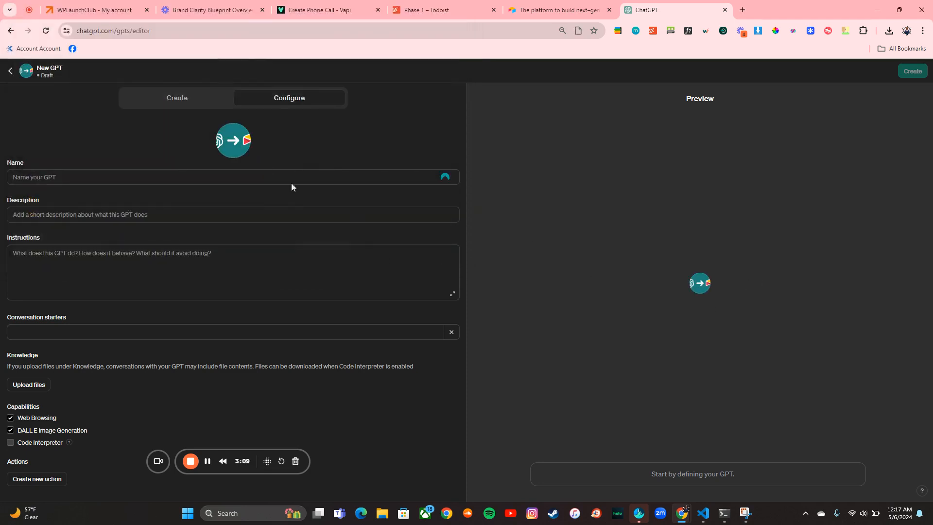
Name the new GPT "MyAirTable Demo".
{"action": "left_click", "coordinate": [110, 180]}
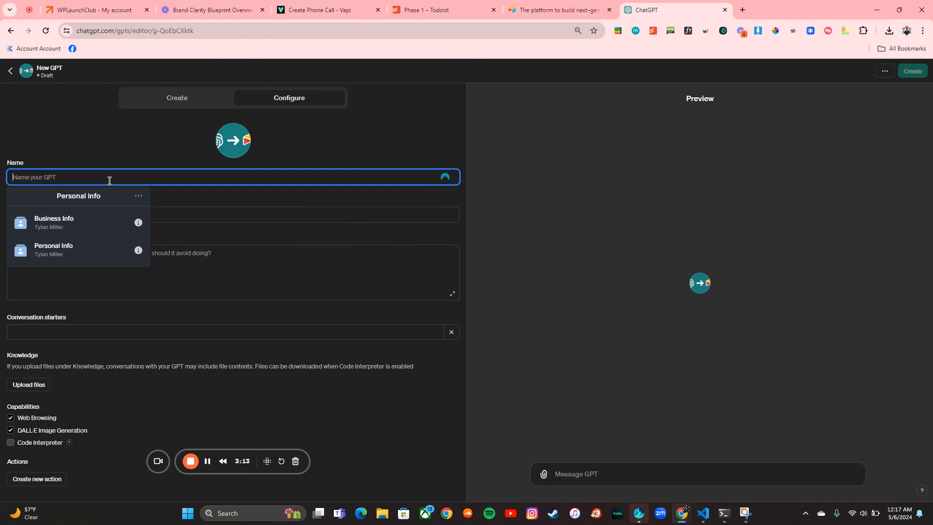
{"action": "type", "text": "MyA"}
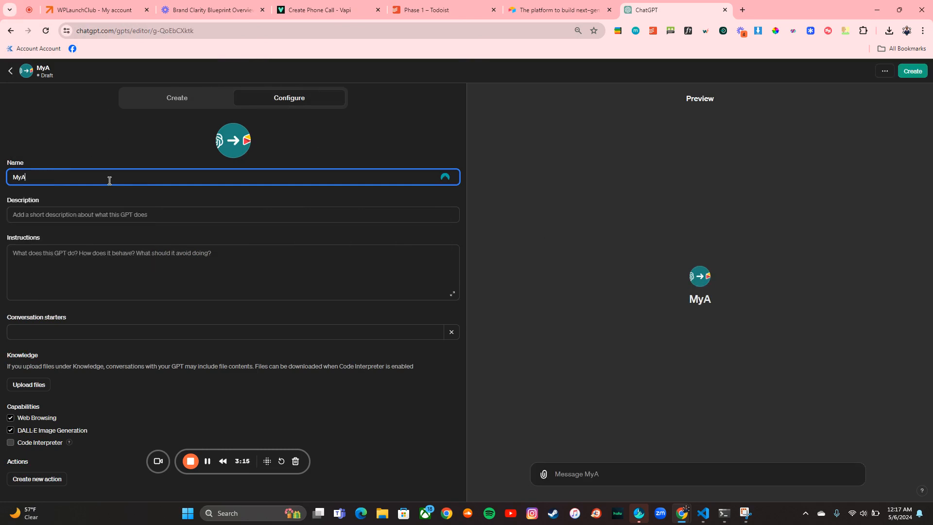
{"action": "type", "text": "irTable"}
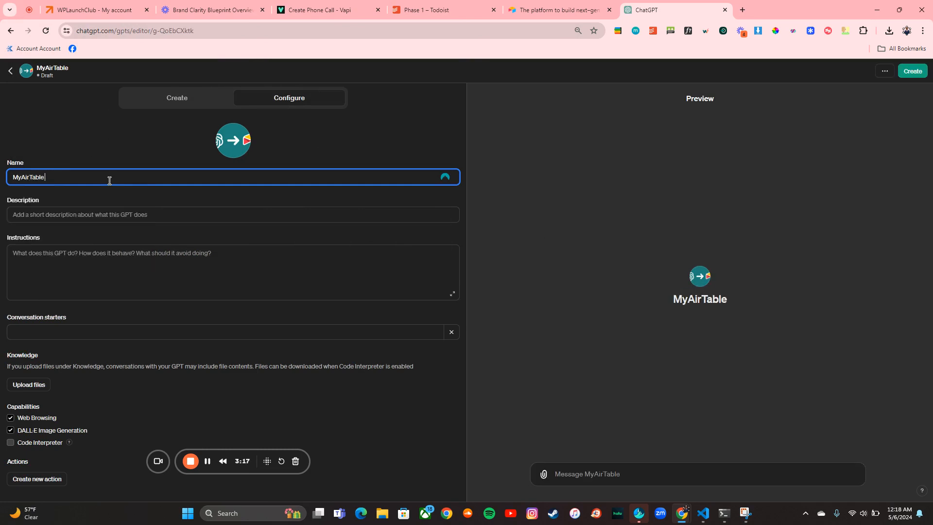
{"action": "type", "text": " Demo"}
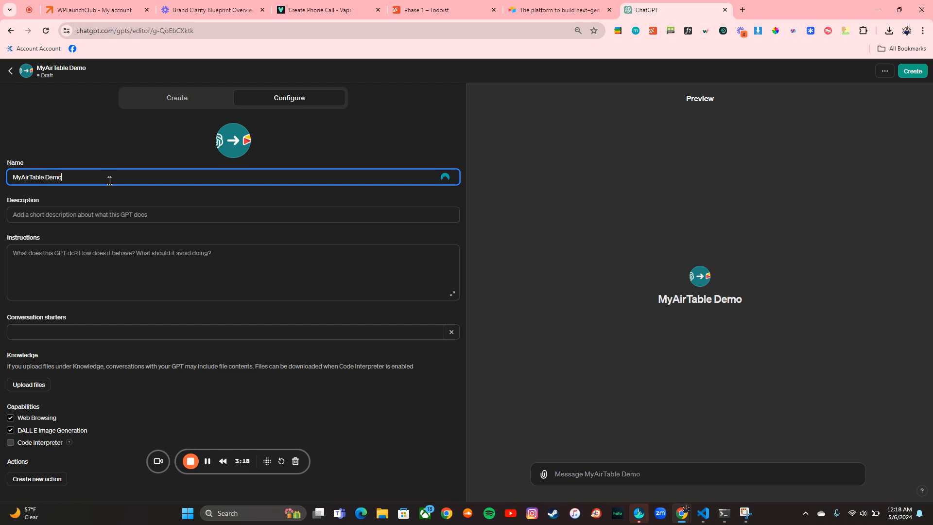
Set the GPT's description to "A helpful assistant that manages your AirTable databases.".
{"action": "left_click", "coordinate": [110, 214]}
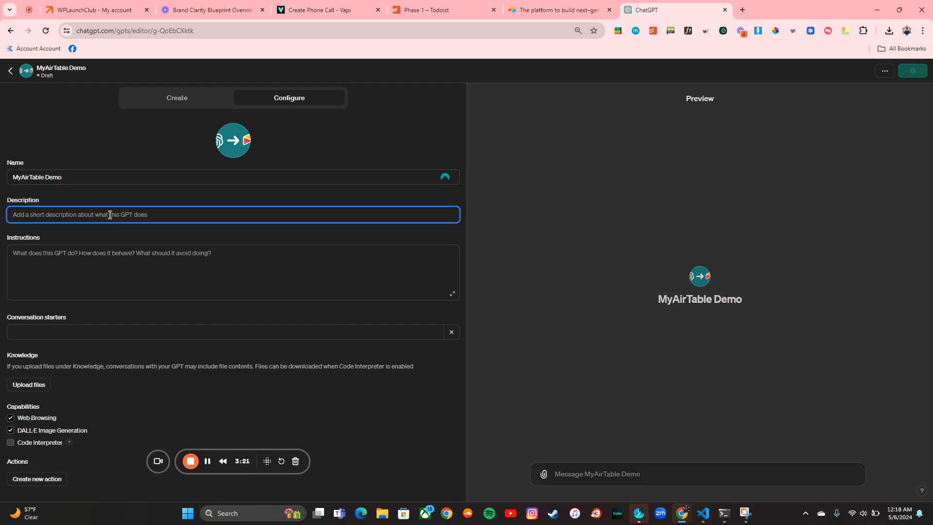
{"action": "type", "text": "A helpfu"}
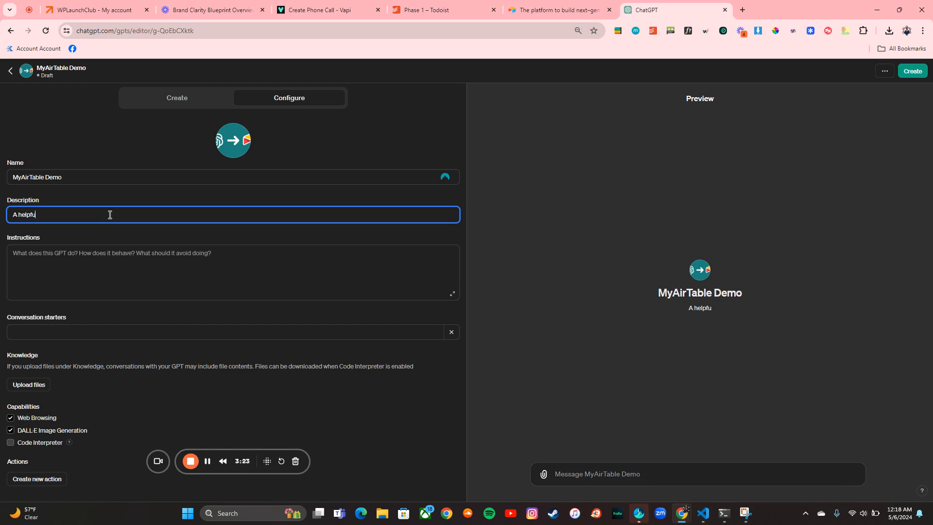
{"action": "type", "text": "l assistant that manages your Ai"}
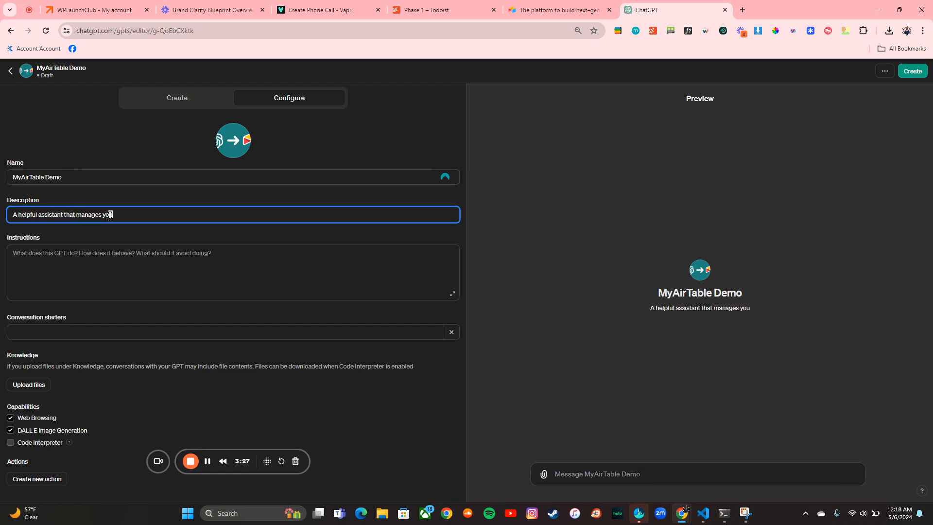
{"action": "type", "text": "rTable"}
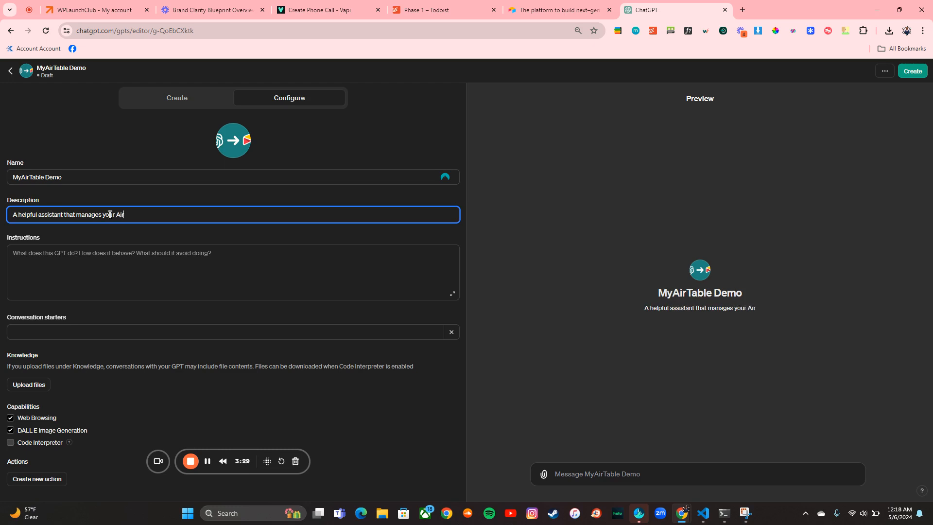
{"action": "type", "text": "able data"}
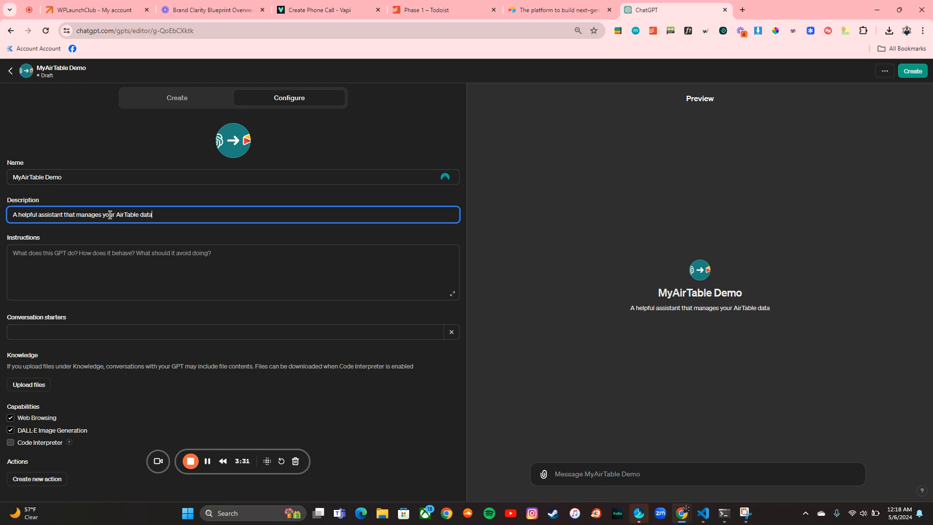
{"action": "type", "text": "bases."}
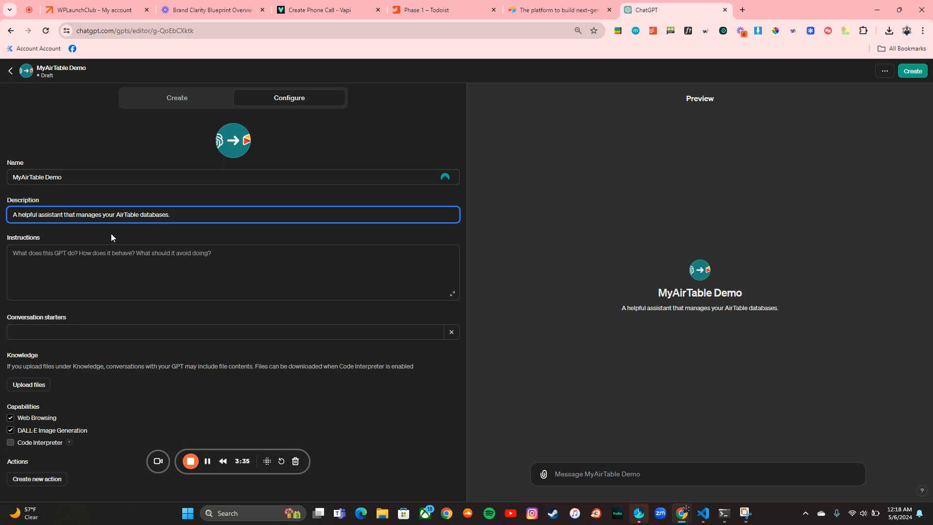
{"action": "left_click", "coordinate": [110, 233]}
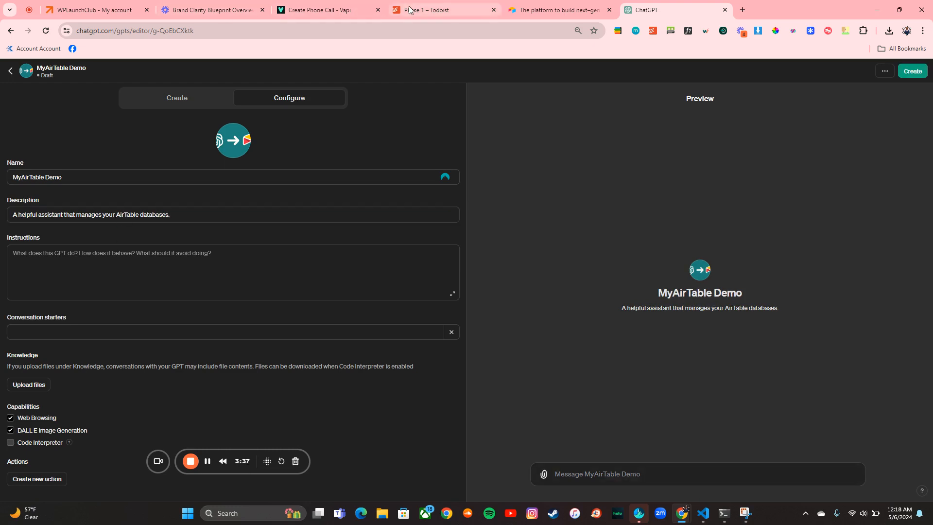
Switch to Todoist, mark the Phase 1 sub-task complete, and return to the "Let's Connect AirTable To Your GPT." task.
{"action": "left_click", "coordinate": [410, 9]}
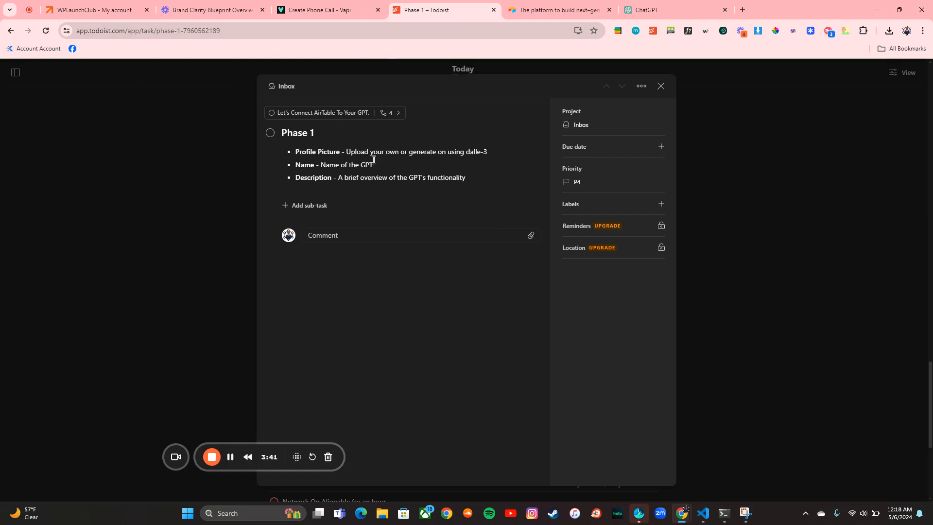
{"action": "left_click", "coordinate": [270, 135]}
{"action": "left_click", "coordinate": [318, 113]}
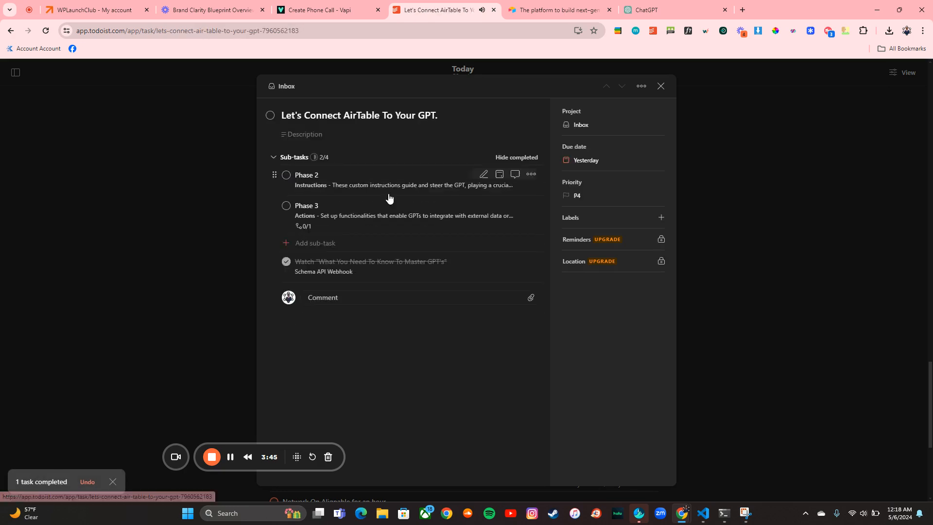
Review the Phase 2 sub-task, then return to the ChatGPT editor and disable the GPT's Web Browsing and DALL·E Image Generation capabilities.
{"action": "left_click", "coordinate": [345, 182]}
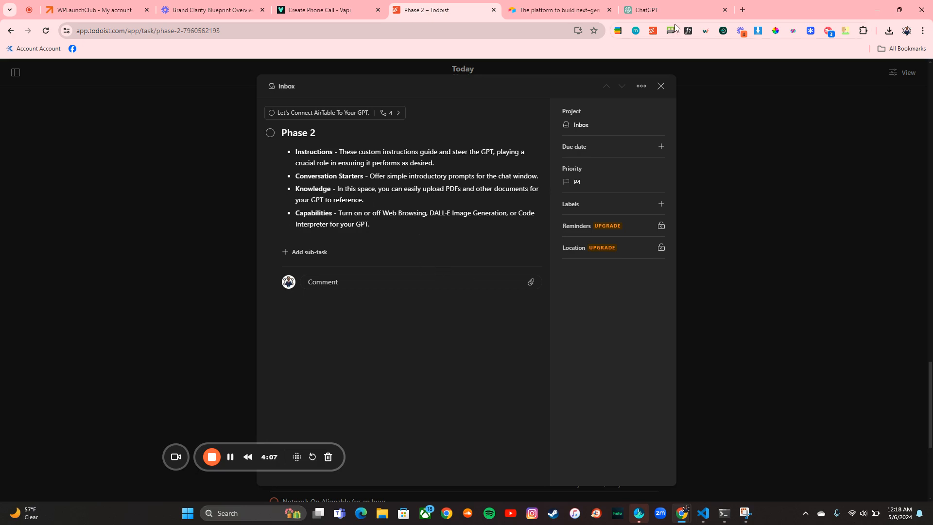
{"action": "left_click", "coordinate": [667, 8]}
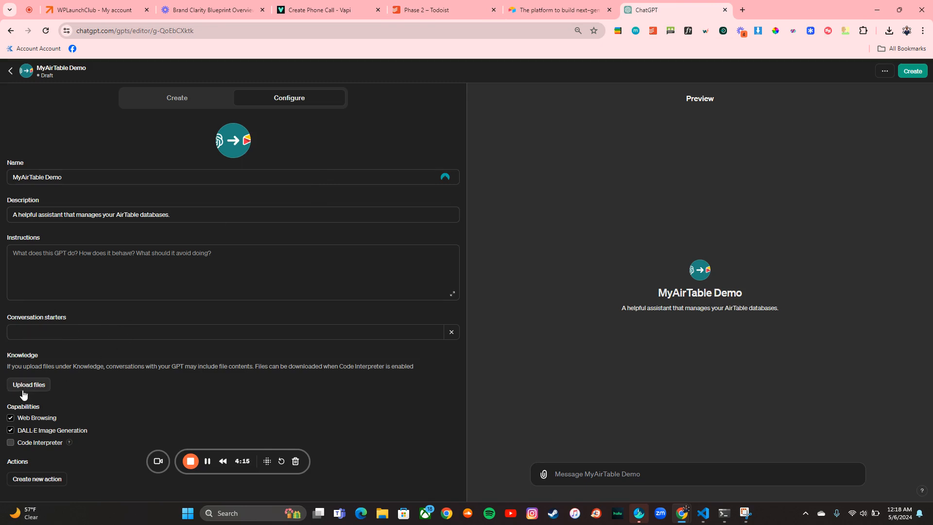
{"action": "left_click", "coordinate": [11, 418]}
{"action": "left_click", "coordinate": [11, 430]}
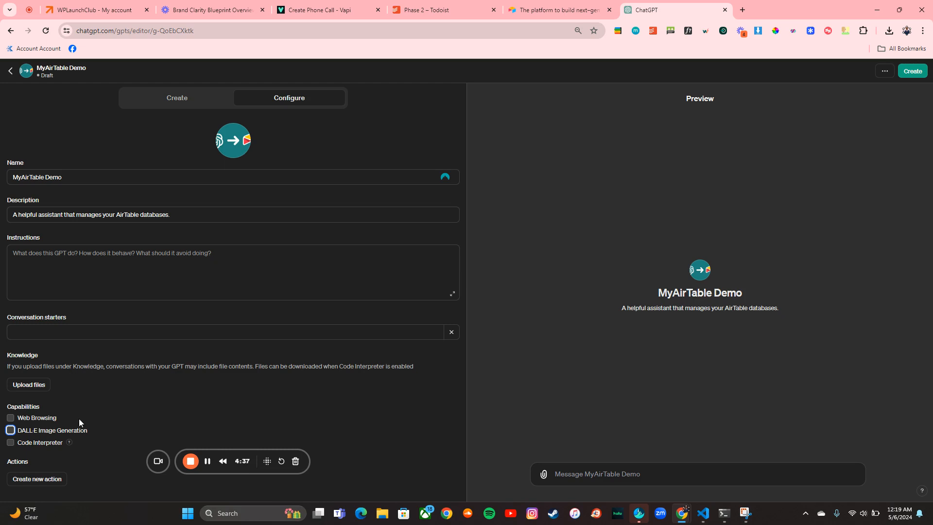
Switch to Todoist, mark the Phase 2 sub-task complete, and return to its parent task.
{"action": "left_click", "coordinate": [440, 6]}
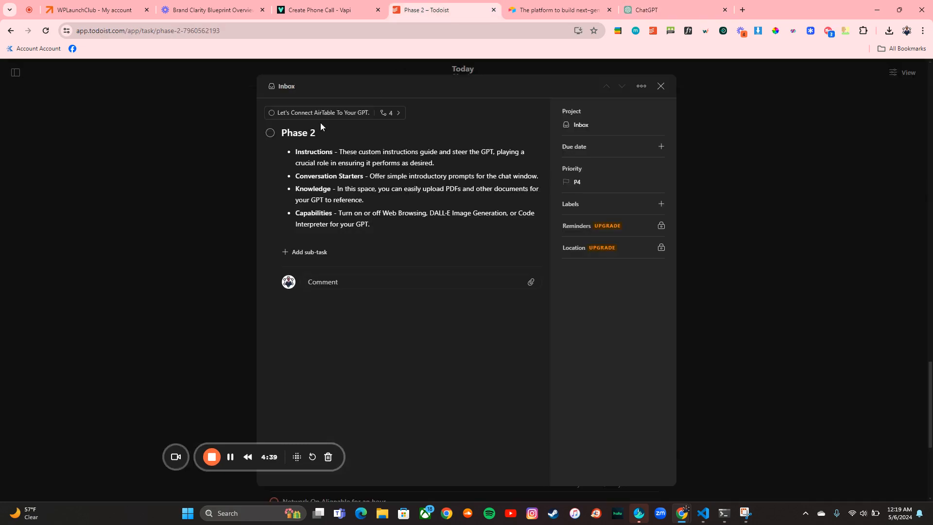
{"action": "left_click", "coordinate": [270, 135]}
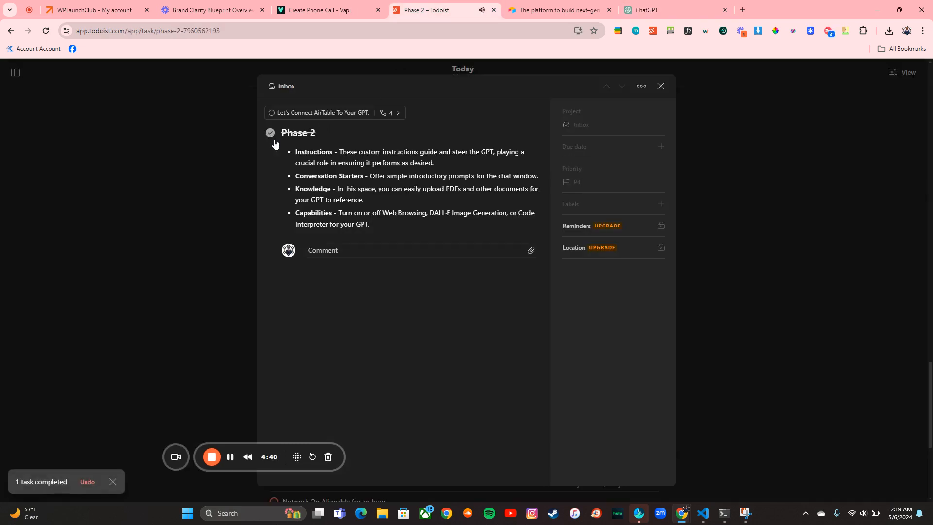
{"action": "left_click", "coordinate": [327, 112]}
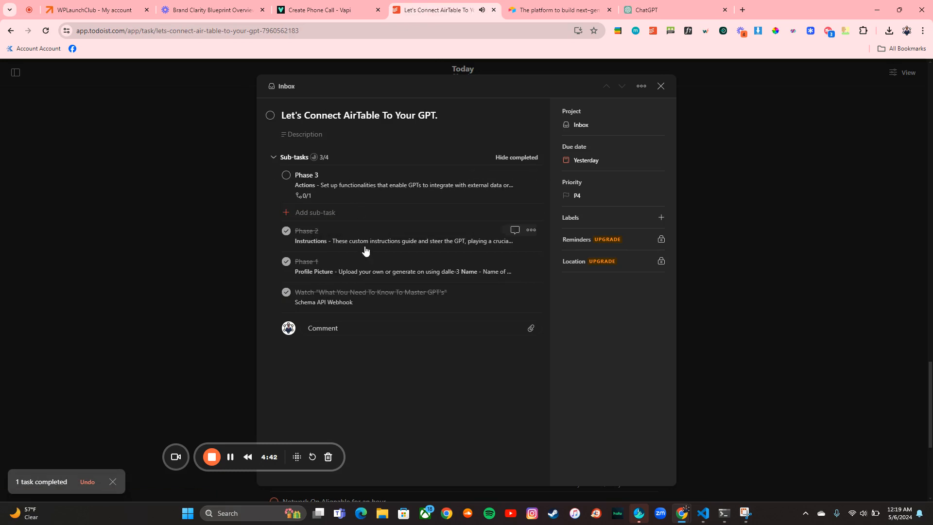
Review the Phase 3 sub-task, then switch to the ChatGPT editor and start a new action for the GPT.
{"action": "left_click", "coordinate": [345, 194]}
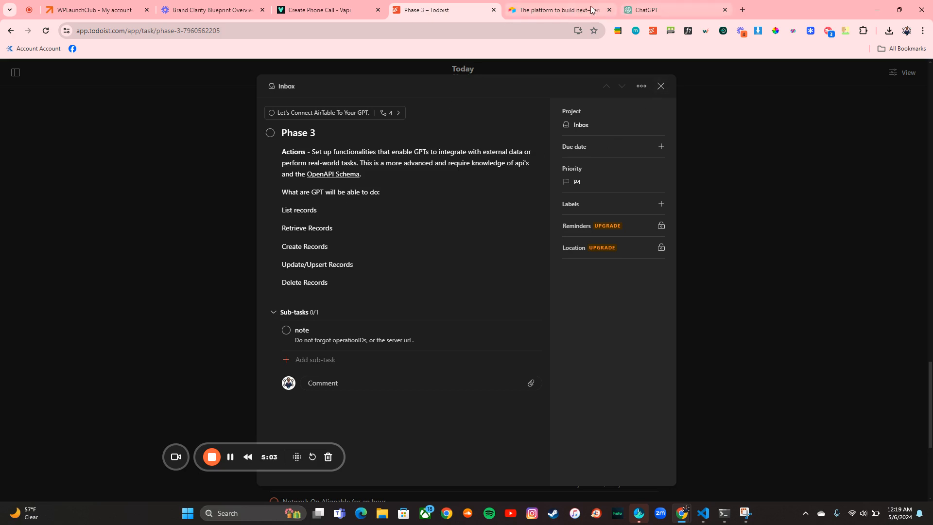
{"action": "left_click", "coordinate": [643, 15]}
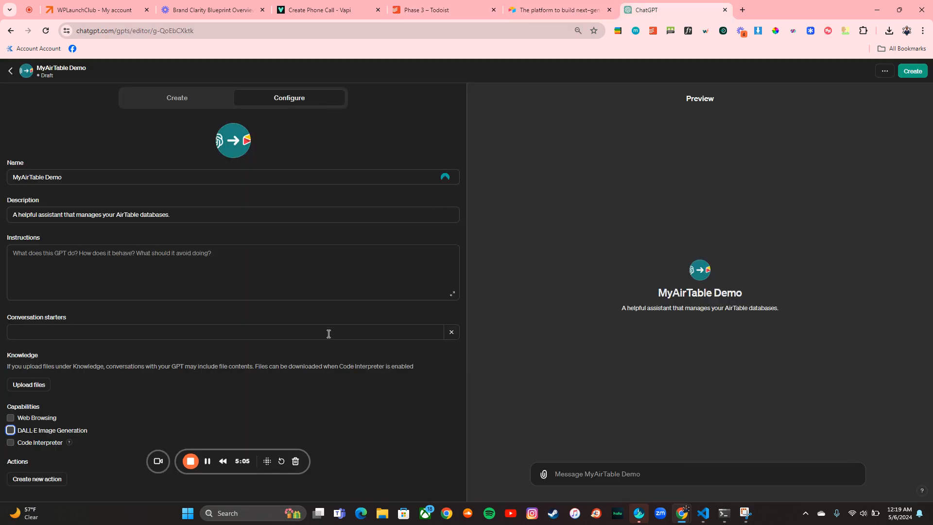
{"action": "left_click", "coordinate": [38, 479]}
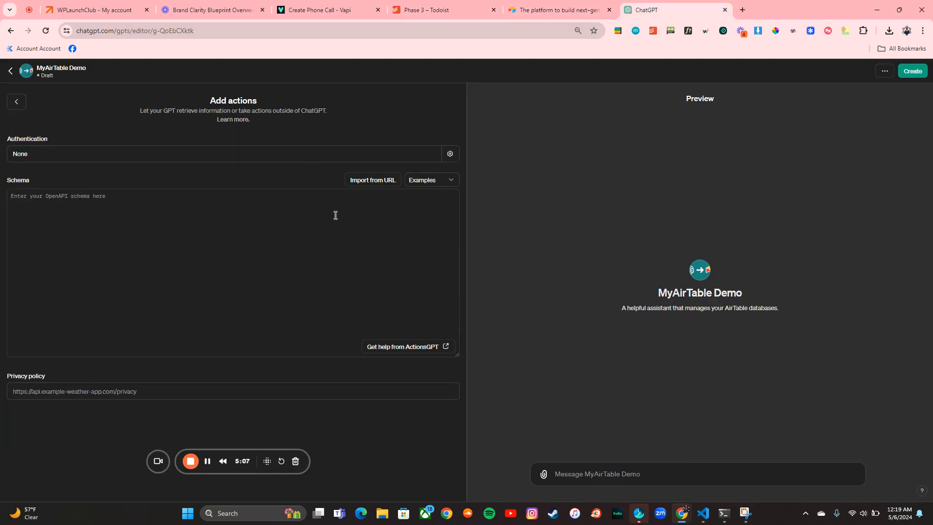
{"action": "left_click", "coordinate": [213, 263]}
Switch to the Airtable website and sign in with the saved account e-mail and password.
{"action": "left_click", "coordinate": [543, 13]}
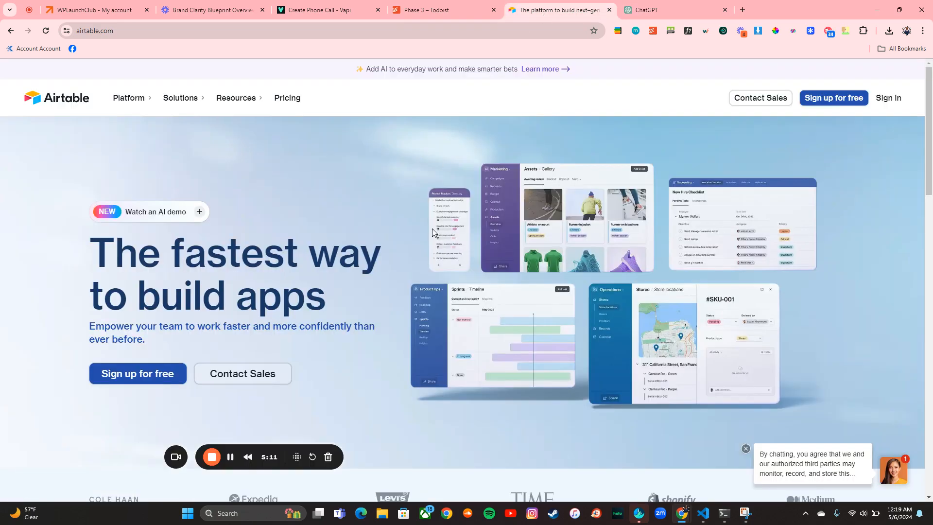
{"action": "left_click", "coordinate": [888, 98]}
{"action": "left_click", "coordinate": [290, 251]}
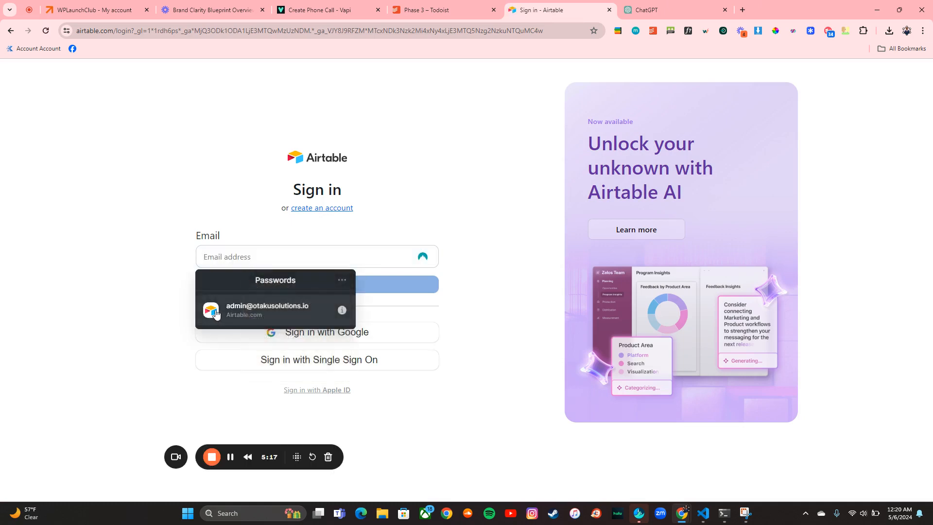
{"action": "left_click", "coordinate": [287, 300]}
{"action": "left_click", "coordinate": [361, 286]}
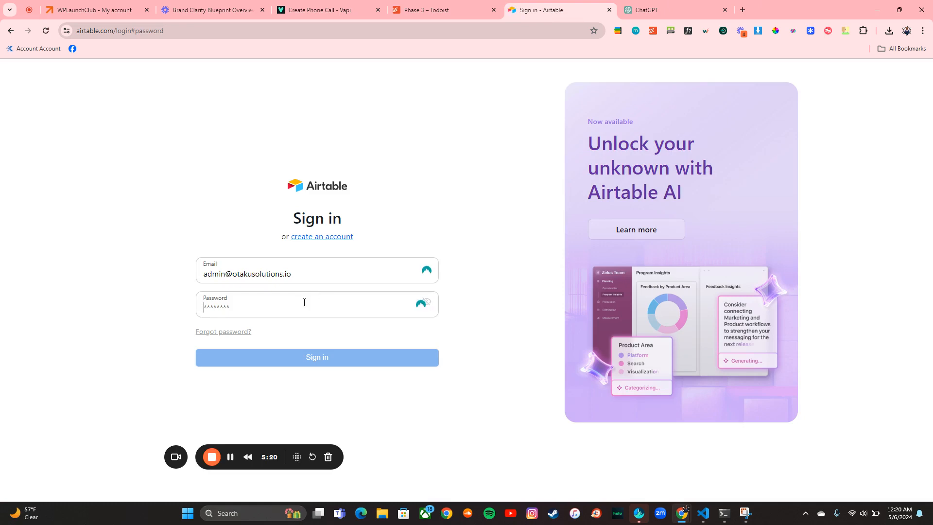
{"action": "left_click", "coordinate": [304, 301]}
{"action": "left_click", "coordinate": [299, 356]}
{"action": "left_click", "coordinate": [298, 356]}
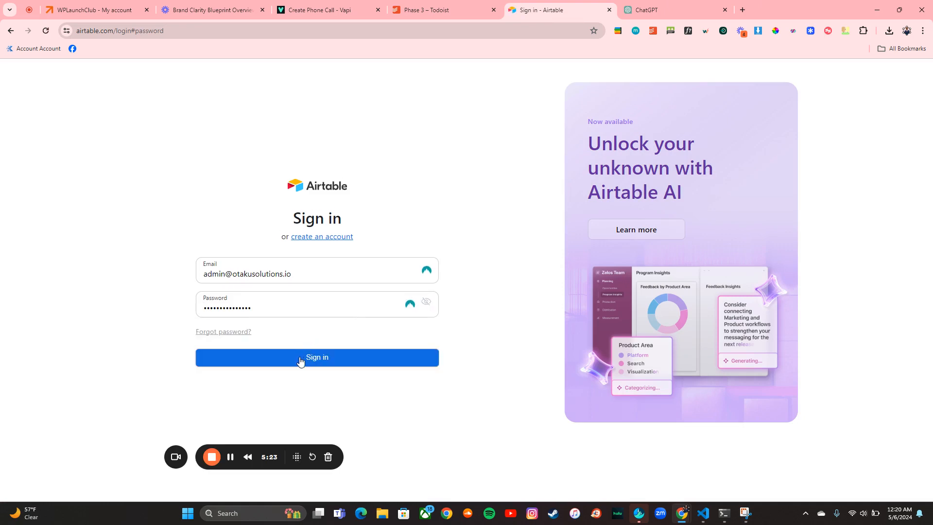
{"action": "left_click", "coordinate": [300, 358]}
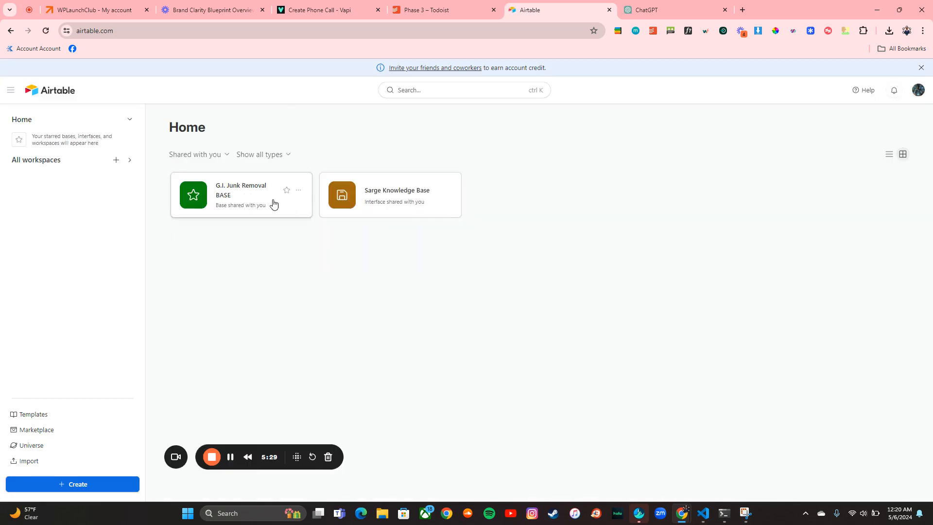
Look through the existing N8N and FormWise Demo bases among all workspaces.
{"action": "left_click", "coordinate": [47, 158]}
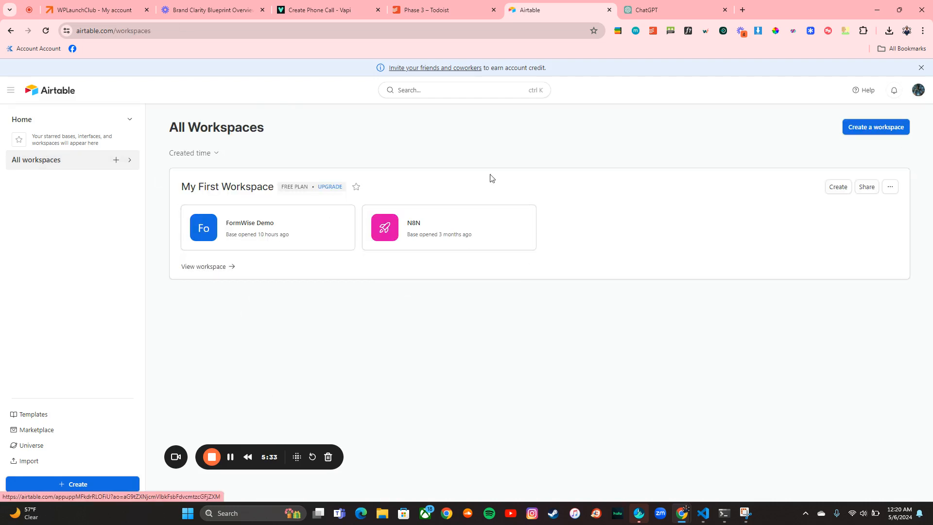
{"action": "left_click", "coordinate": [446, 238]}
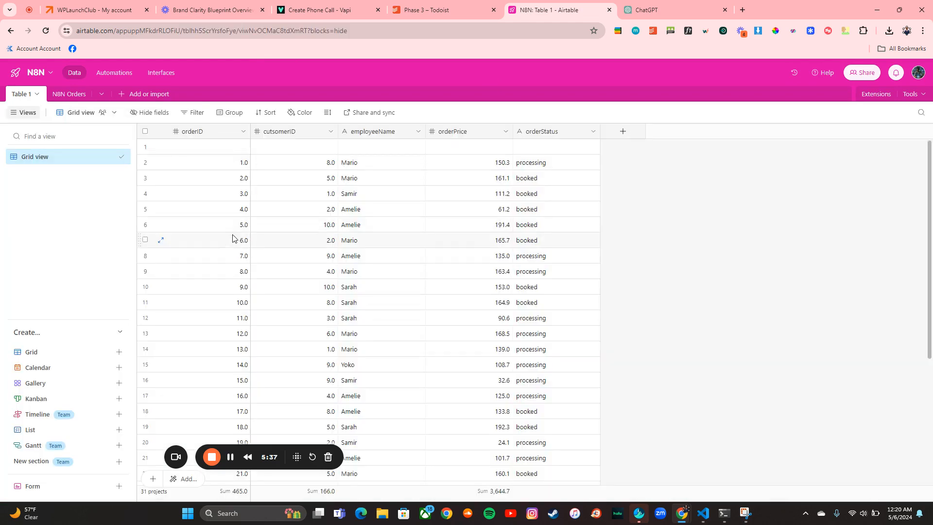
{"action": "left_click", "coordinate": [10, 30]}
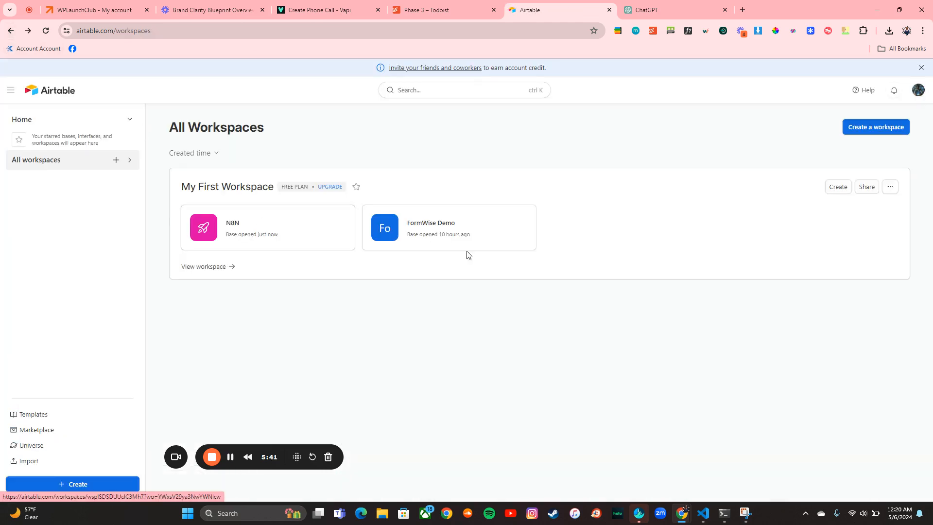
{"action": "left_click", "coordinate": [450, 233]}
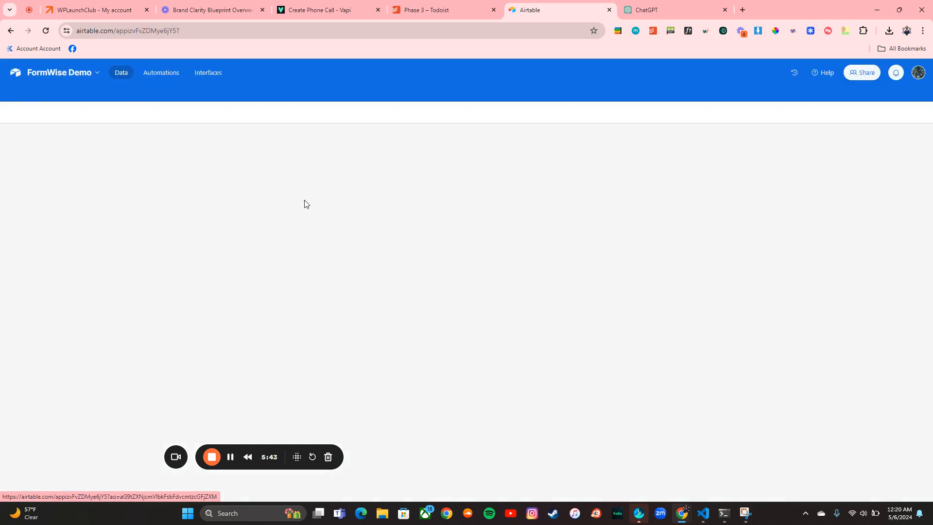
{"action": "left_click", "coordinate": [10, 33]}
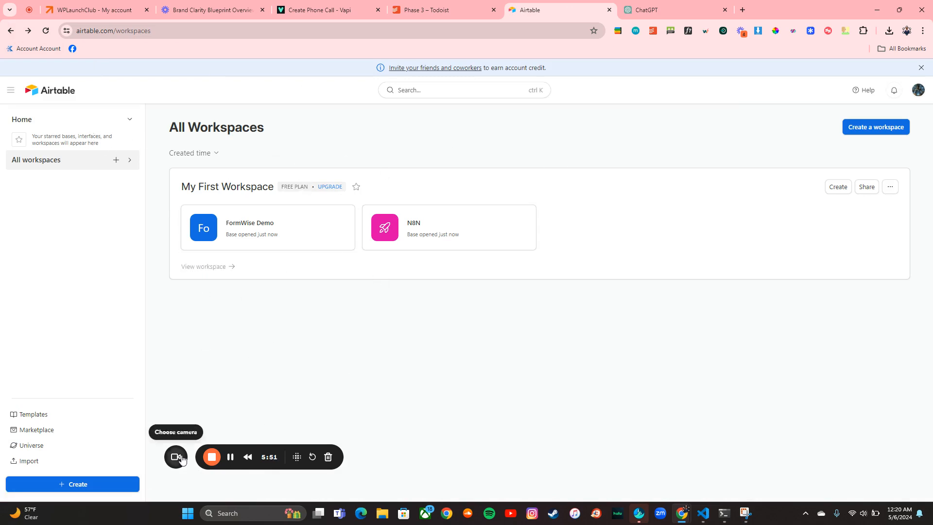
Search the templates for "sales", create a base from the Sales Pipeline template, and dismiss the template suggestions.
{"action": "left_click", "coordinate": [66, 419]}
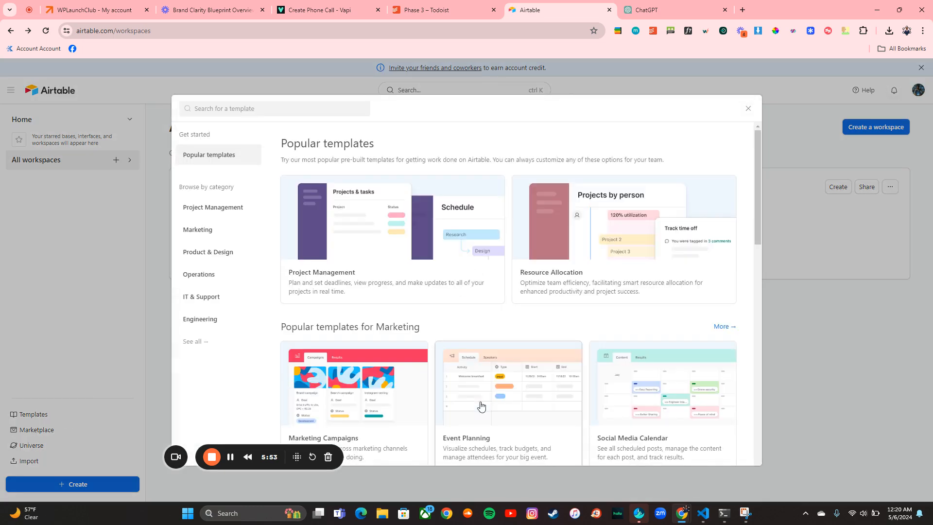
{"action": "left_click", "coordinate": [221, 105]}
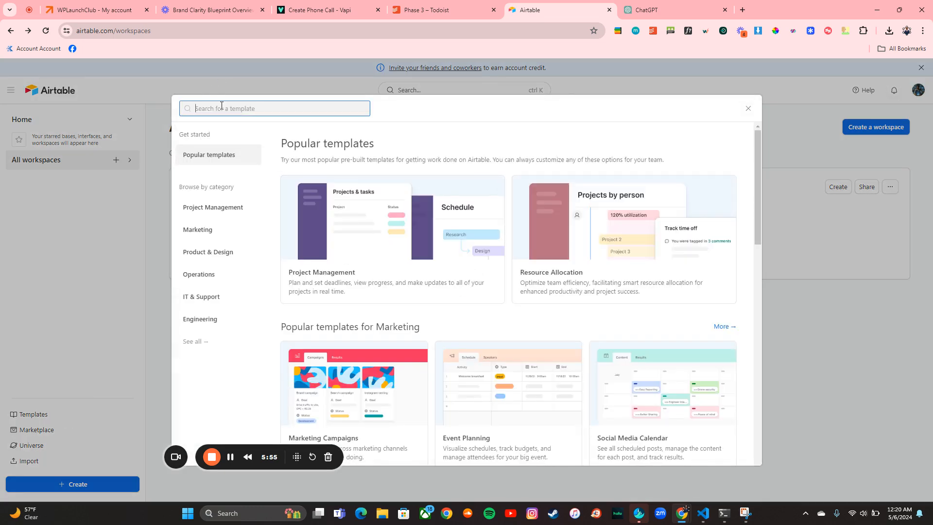
{"action": "type", "text": "sales"}
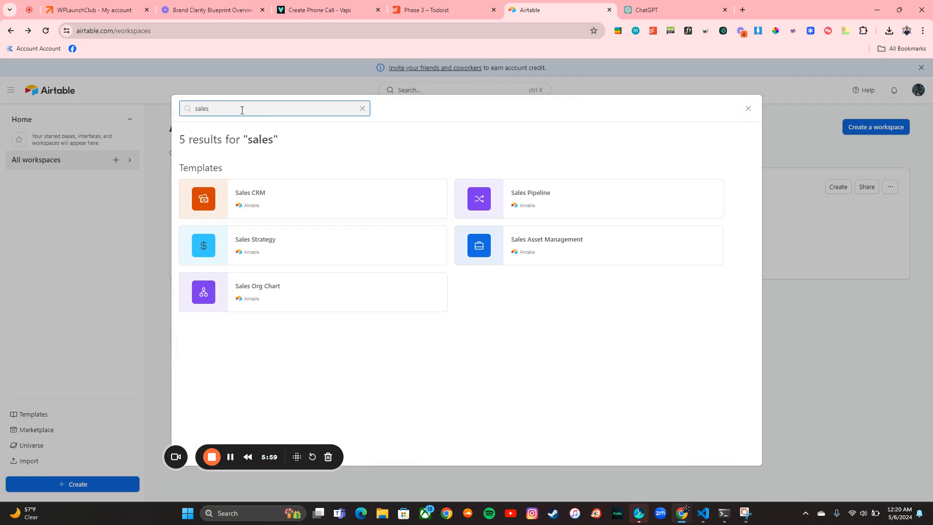
{"action": "left_click", "coordinate": [530, 198]}
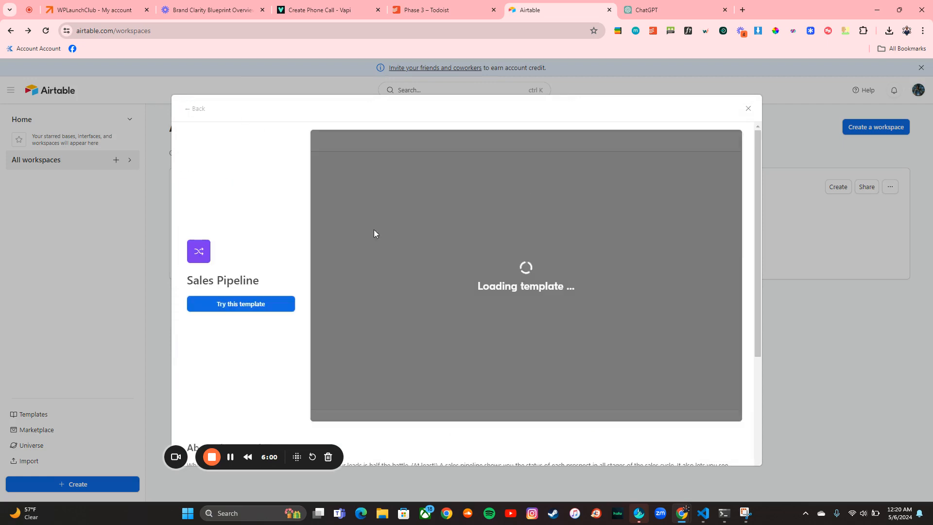
{"action": "scroll", "coordinate": [525, 256], "scroll_direction": "down", "scroll_amount": 5}
{"action": "scroll", "coordinate": [525, 256], "scroll_direction": "up", "scroll_amount": 4}
{"action": "scroll", "coordinate": [525, 256], "scroll_direction": "right", "scroll_amount": 1}
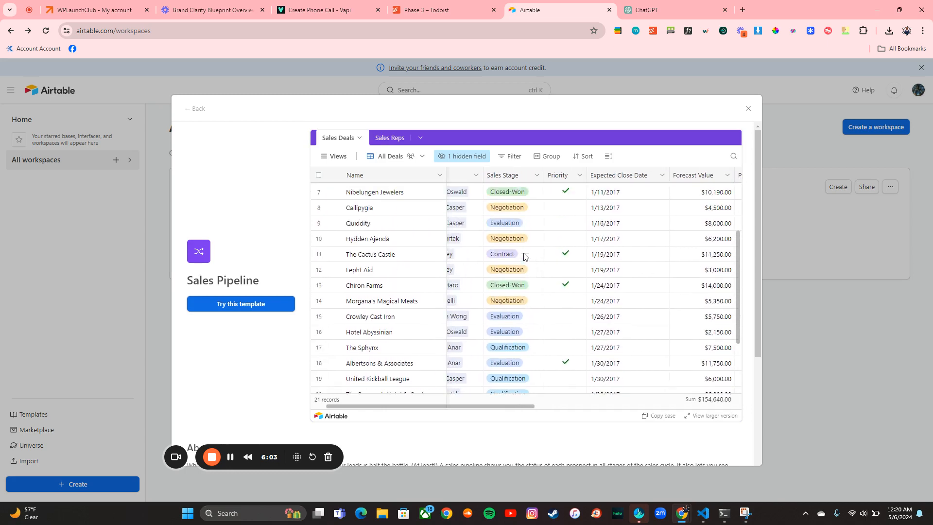
{"action": "left_click", "coordinate": [248, 303]}
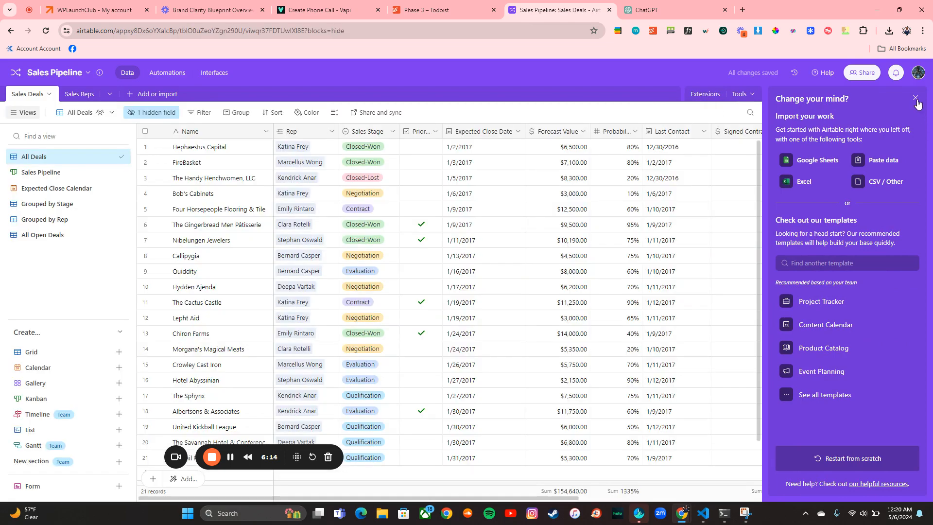
{"action": "left_click", "coordinate": [916, 101]}
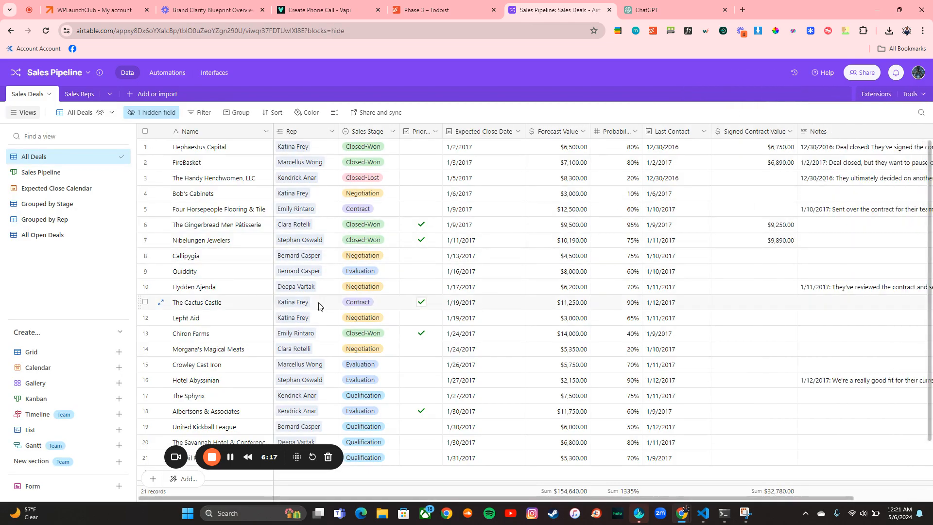
In the Developer hub, start a personal access token named "MyAirTable Demo" with the data.records:read scope.
{"action": "left_click", "coordinate": [919, 73]}
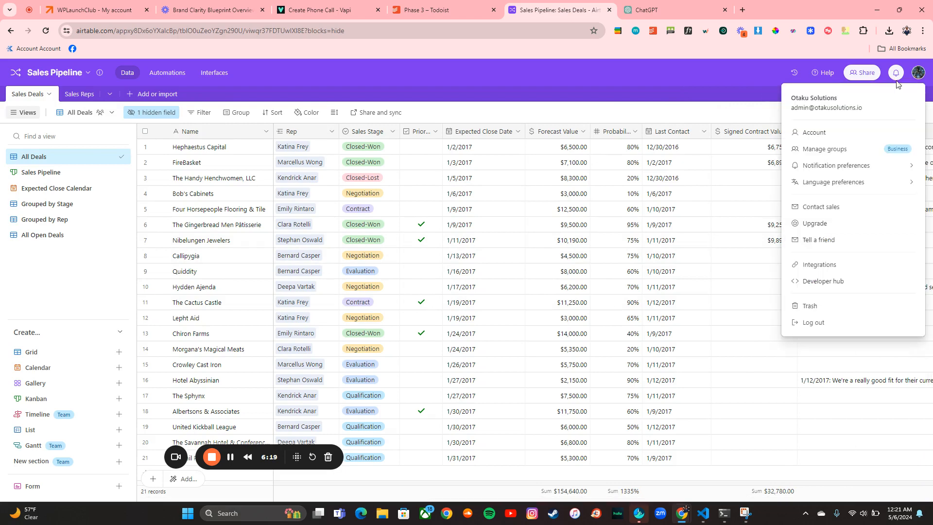
{"action": "left_click", "coordinate": [844, 287]}
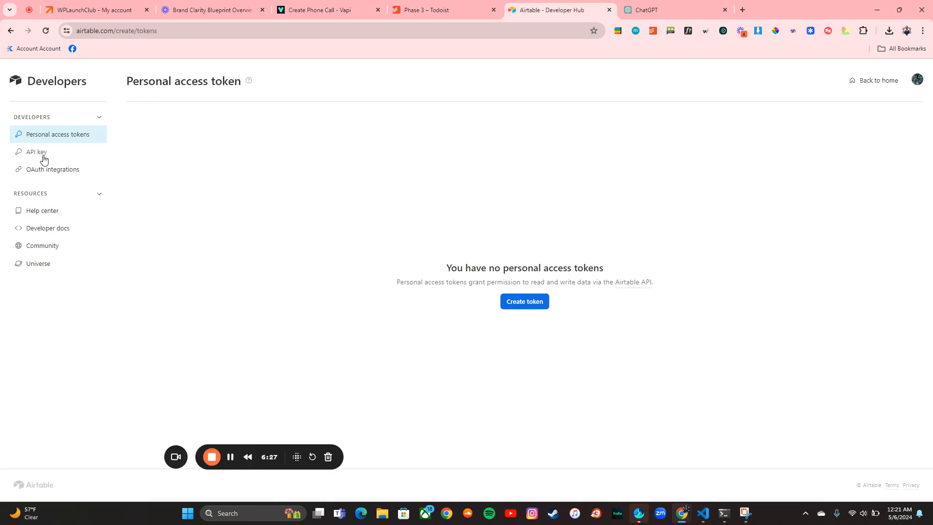
{"action": "left_click", "coordinate": [526, 304]}
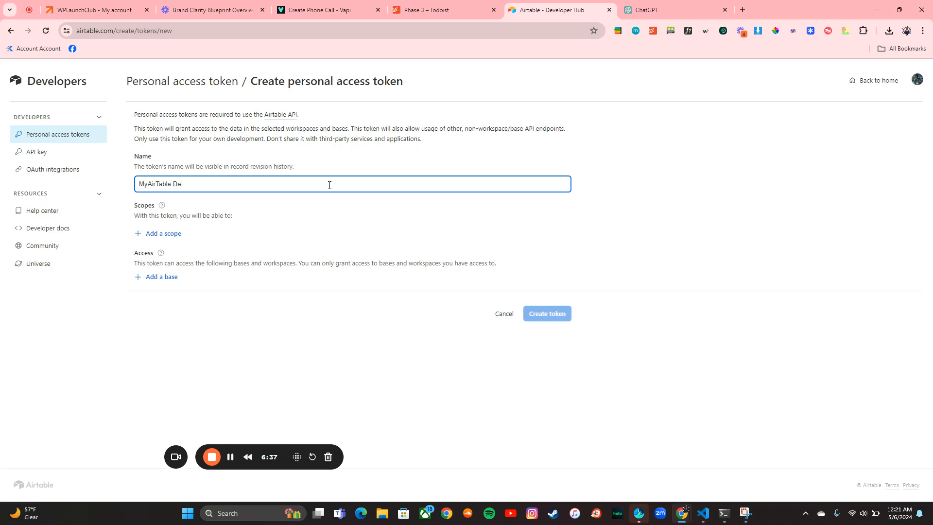
{"action": "left_click", "coordinate": [152, 233]}
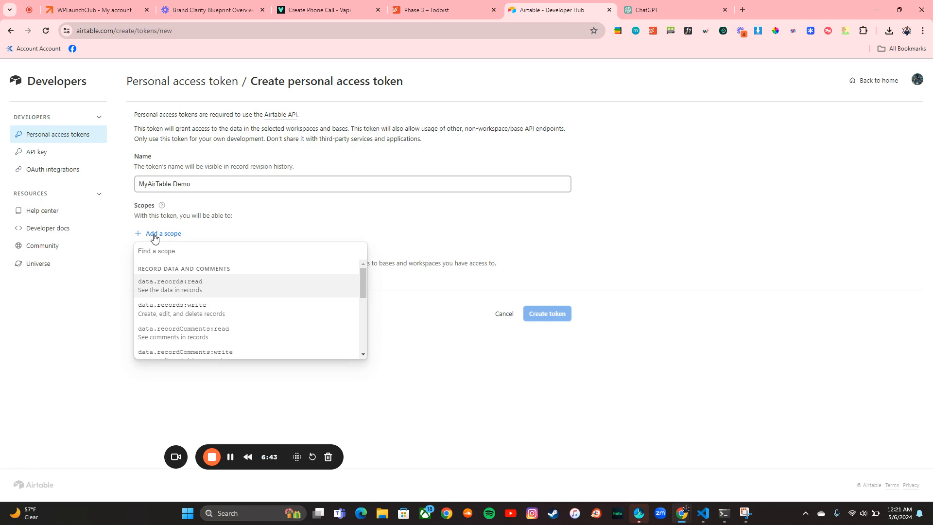
{"action": "left_click", "coordinate": [196, 294]}
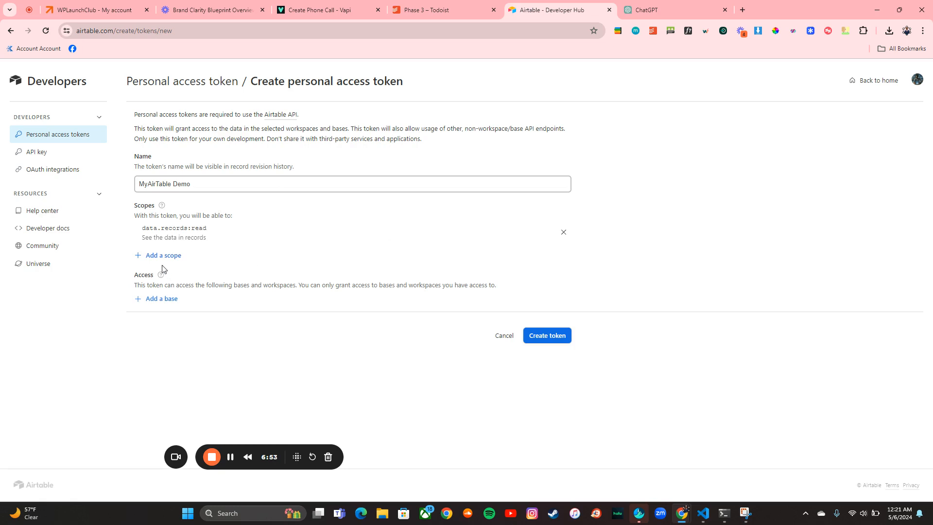
Grant the token access to the Sales Pipeline base and create the token.
{"action": "left_click", "coordinate": [153, 299]}
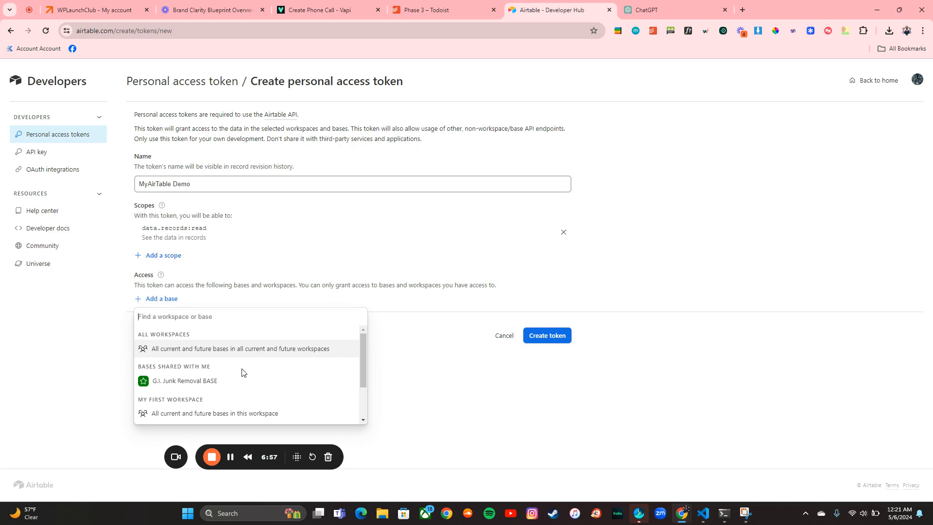
{"action": "scroll", "coordinate": [243, 372], "scroll_direction": "down", "scroll_amount": 2}
{"action": "scroll", "coordinate": [243, 372], "scroll_direction": "up", "scroll_amount": 2}
{"action": "scroll", "coordinate": [244, 372], "scroll_direction": "down", "scroll_amount": 2}
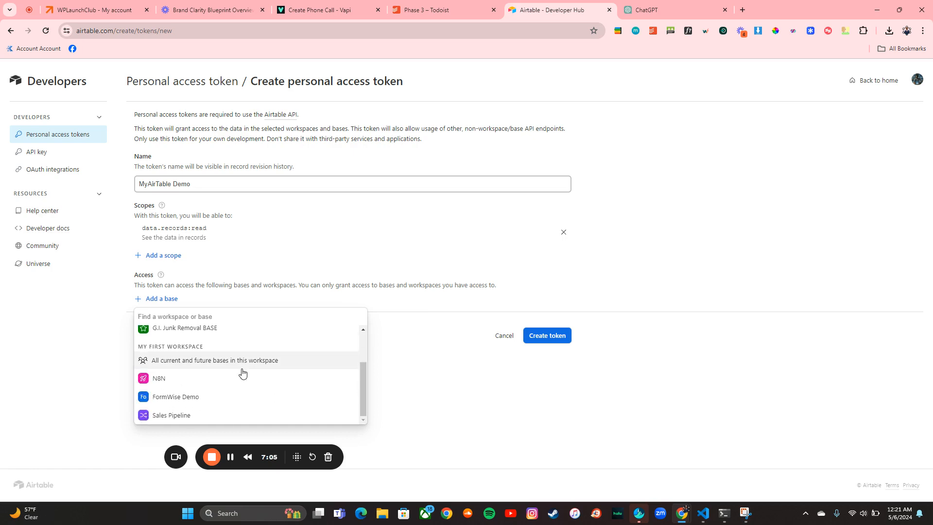
{"action": "left_click", "coordinate": [223, 415]}
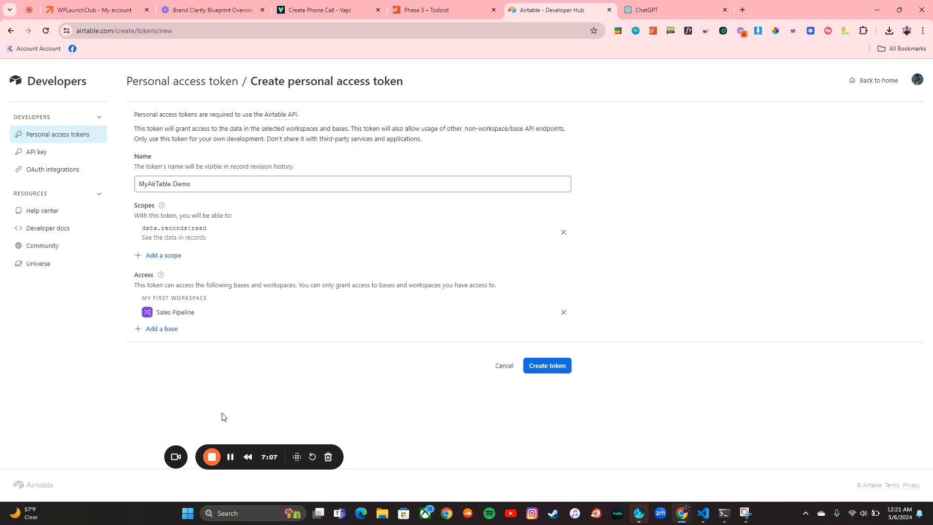
{"action": "left_click", "coordinate": [546, 365]}
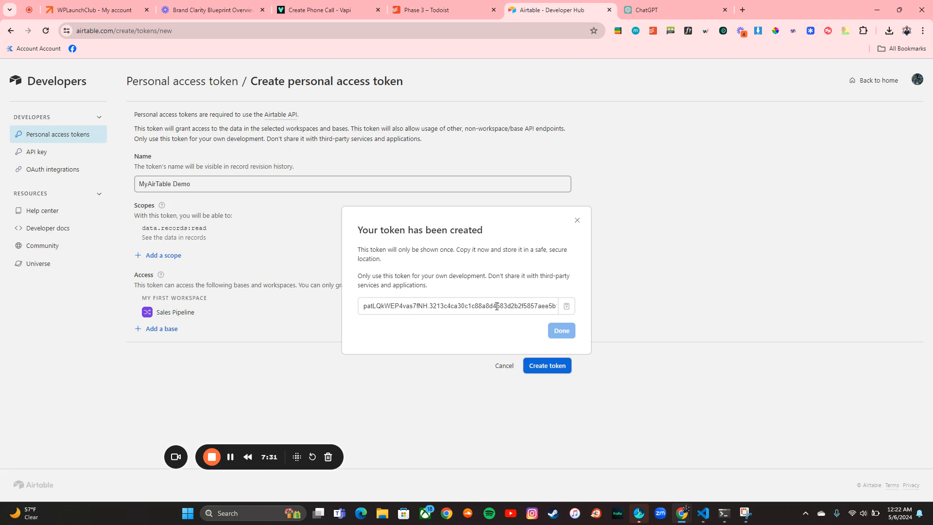
Keep the created token's page open, and in a duplicate of it, go through the developer docs to the Sales Pipeline base's Web API documentation.
{"action": "right_click", "coordinate": [553, 12]}
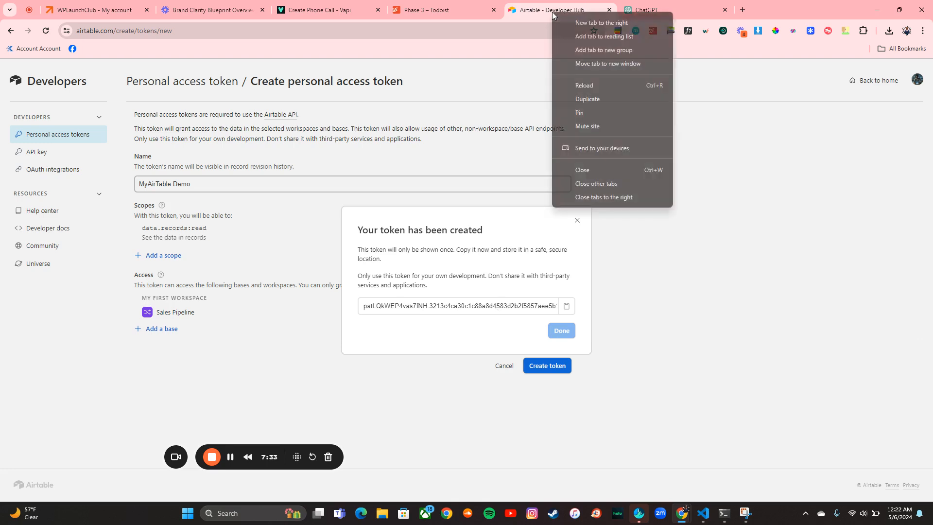
{"action": "left_click", "coordinate": [581, 102]}
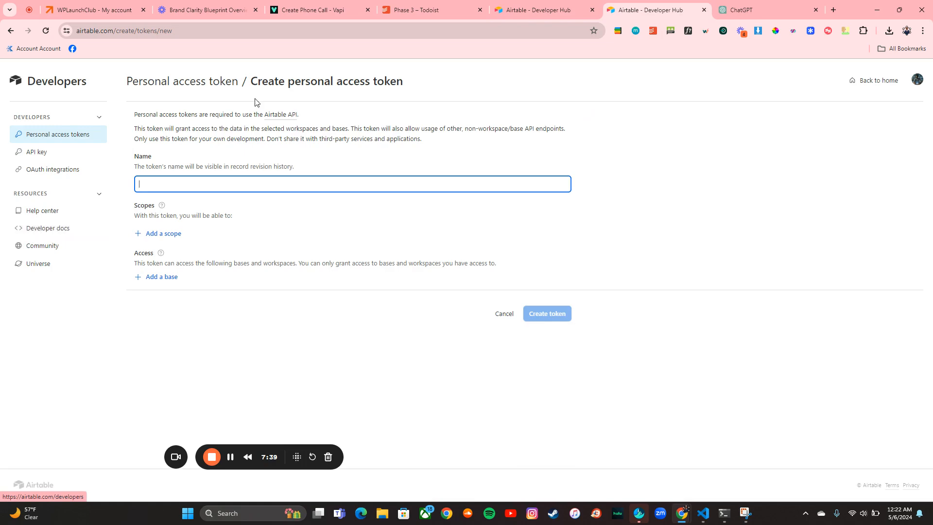
{"action": "left_click", "coordinate": [40, 235]}
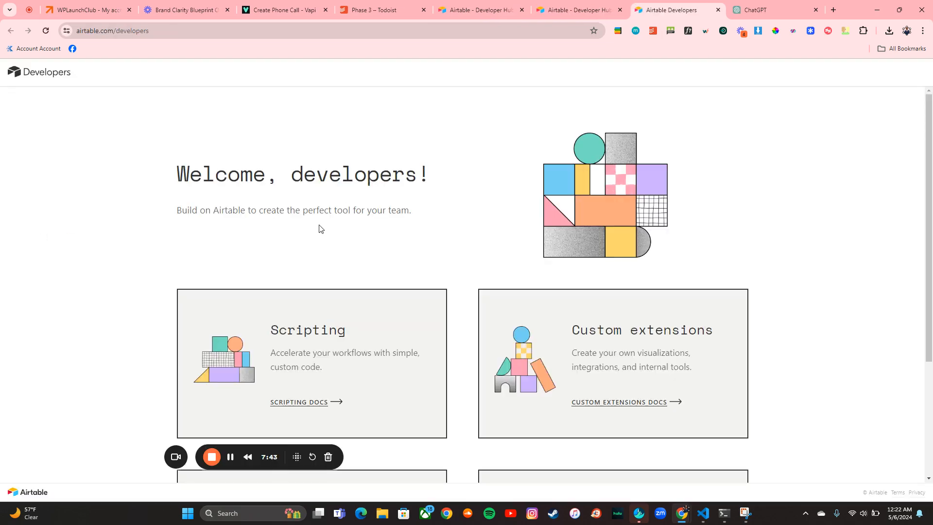
{"action": "scroll", "coordinate": [319, 229], "scroll_direction": "down", "scroll_amount": 3}
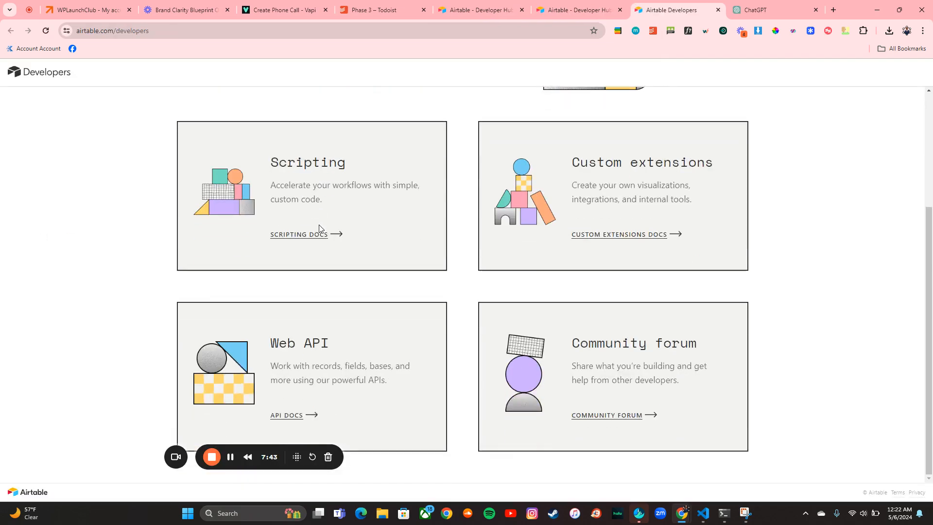
{"action": "left_click", "coordinate": [288, 417]}
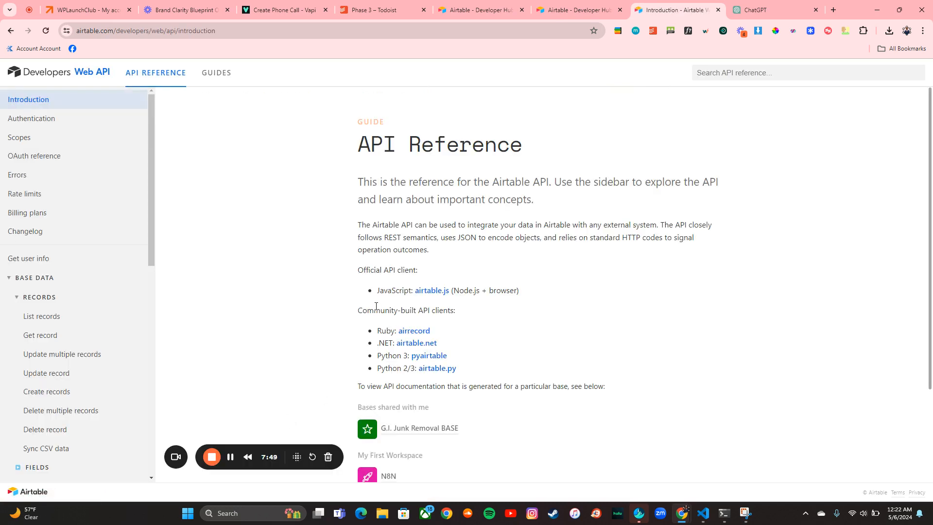
{"action": "scroll", "coordinate": [374, 311], "scroll_direction": "down", "scroll_amount": 3}
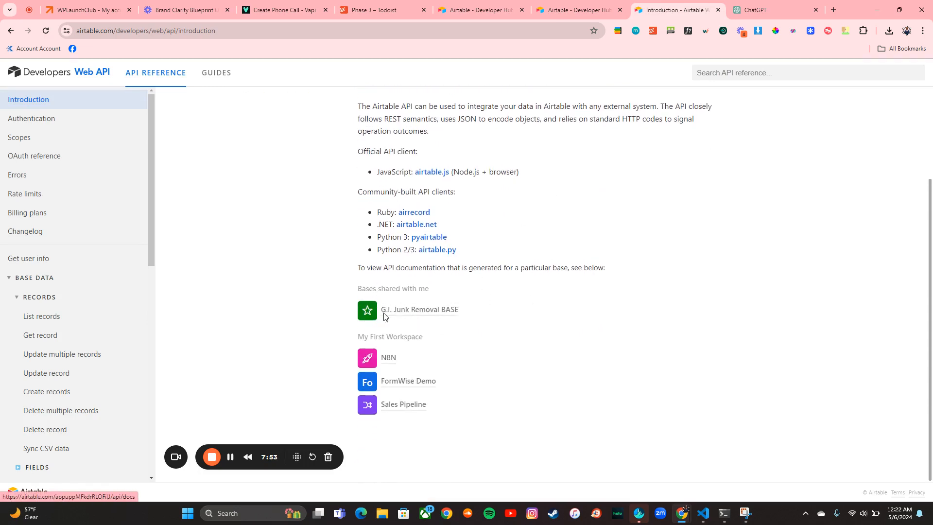
{"action": "left_click", "coordinate": [372, 405]}
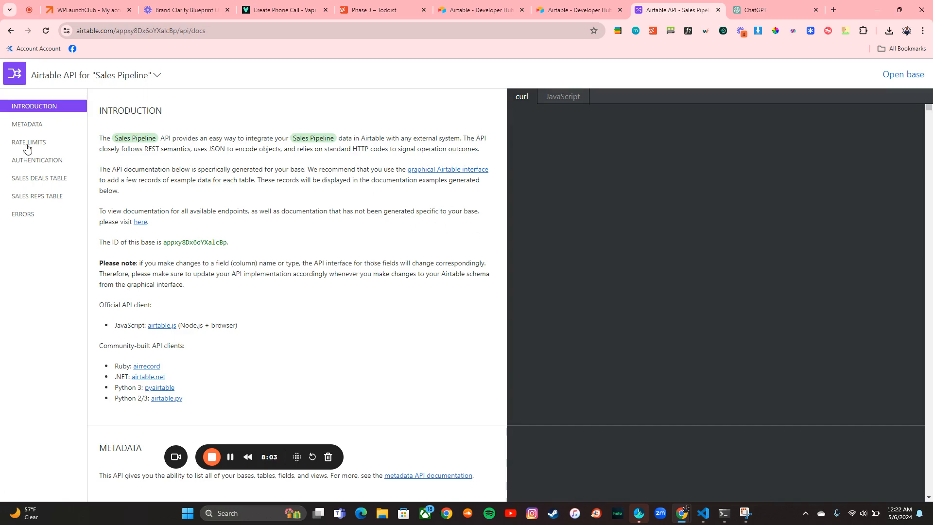
Examine the authentication section, the Sales Deals table fields, and the List Sales Deals records section of the API documentation.
{"action": "left_click", "coordinate": [35, 162]}
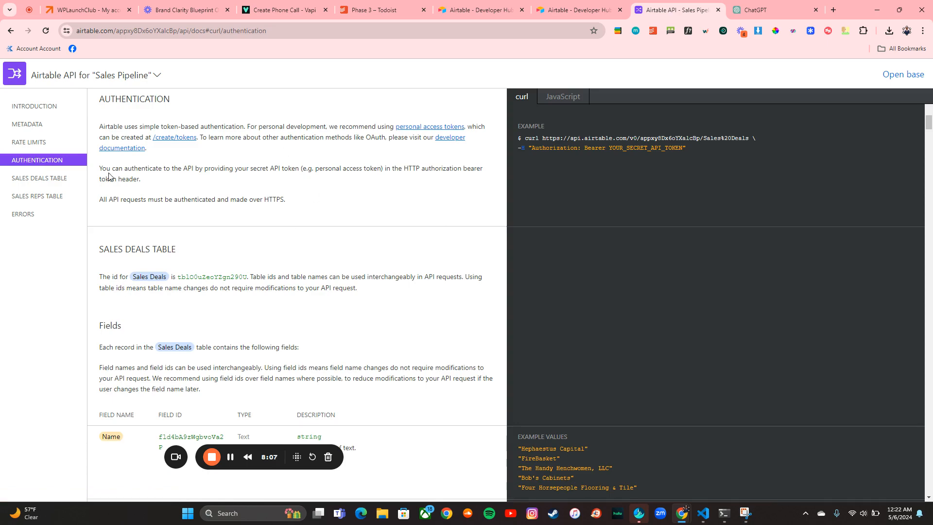
{"action": "scroll", "coordinate": [252, 242], "scroll_direction": "down", "scroll_amount": 2}
{"action": "scroll", "coordinate": [252, 242], "scroll_direction": "down", "scroll_amount": 2}
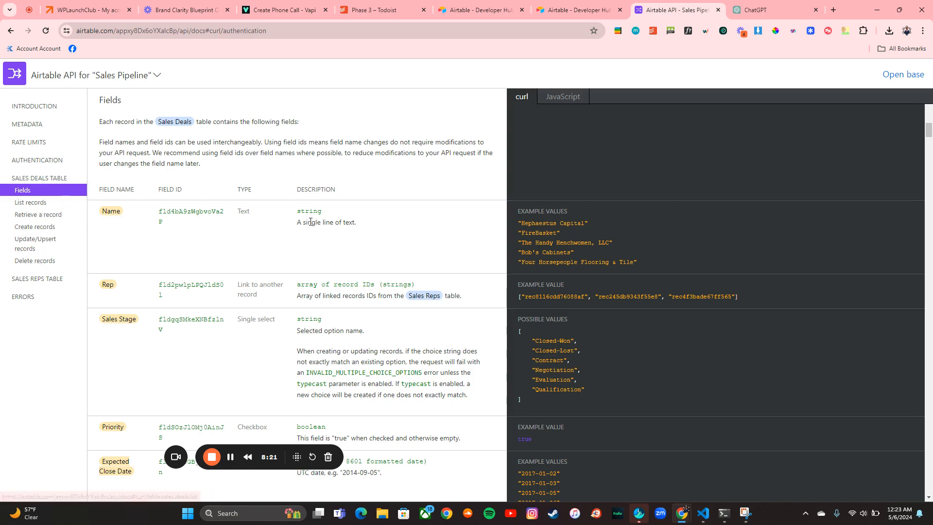
{"action": "scroll", "coordinate": [310, 224], "scroll_direction": "down", "scroll_amount": 4}
{"action": "scroll", "coordinate": [310, 224], "scroll_direction": "down", "scroll_amount": 6}
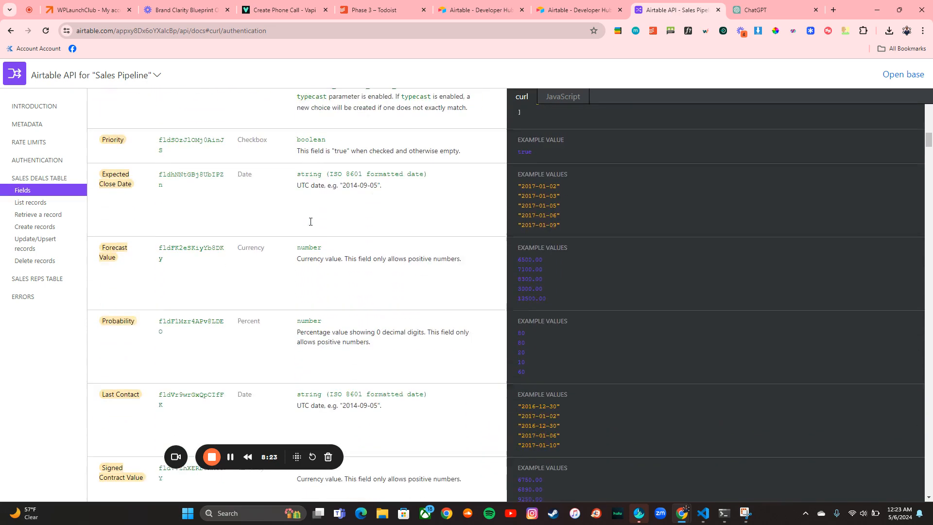
{"action": "scroll", "coordinate": [309, 221], "scroll_direction": "down", "scroll_amount": 5}
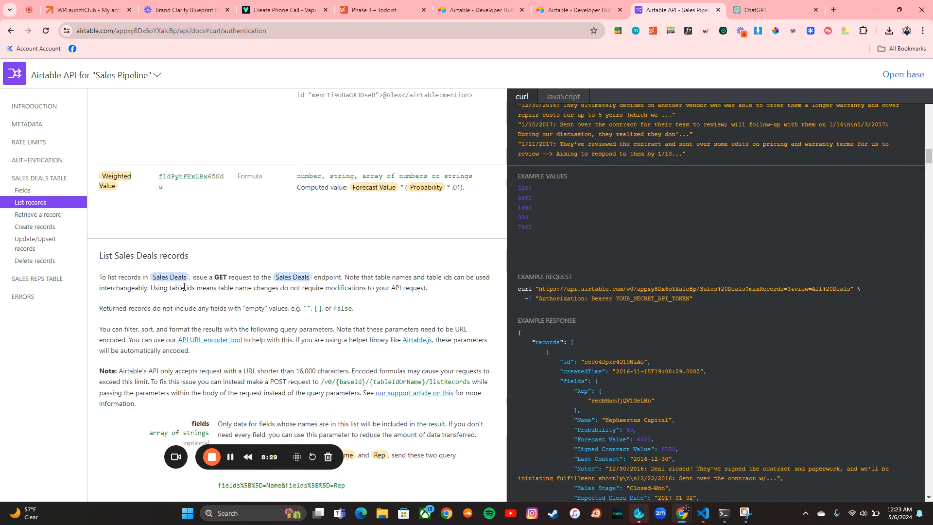
{"action": "scroll", "coordinate": [582, 301], "scroll_direction": "down", "scroll_amount": 2}
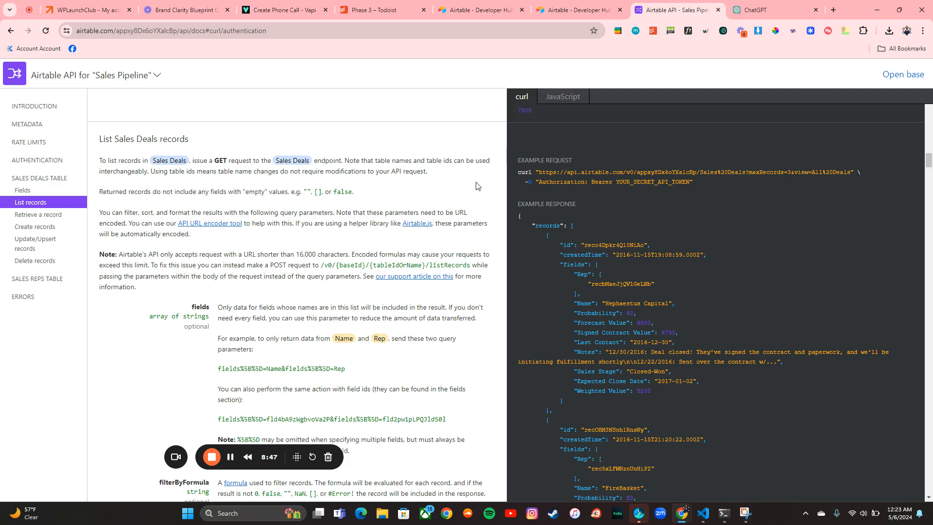
Switch to the MyAirTable Demo GPT editor and set the action's authentication to API Key with the Bearer auth type.
{"action": "left_click", "coordinate": [772, 13]}
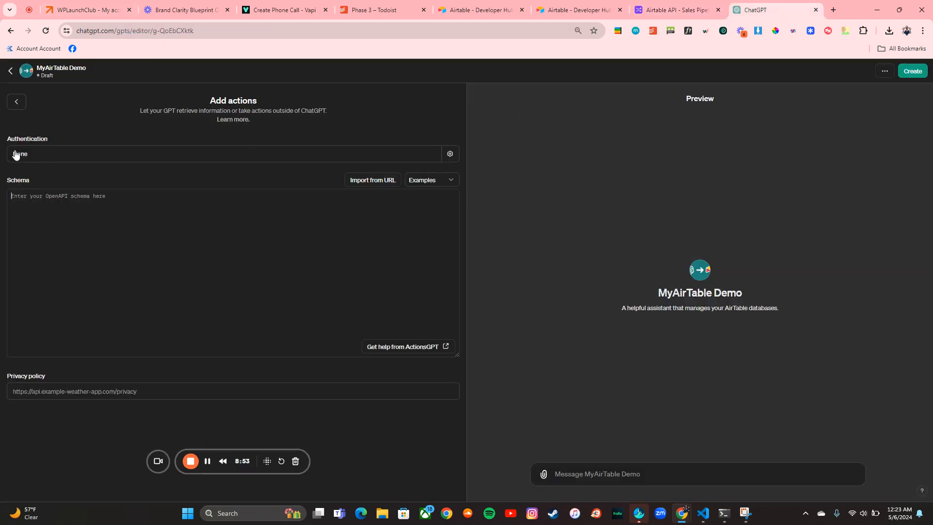
{"action": "left_click", "coordinate": [449, 153]}
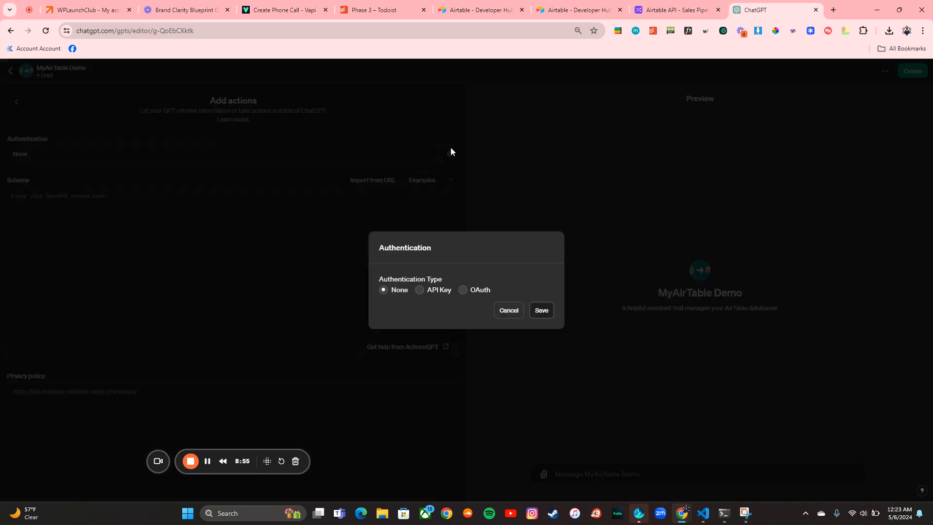
{"action": "left_click", "coordinate": [420, 289]}
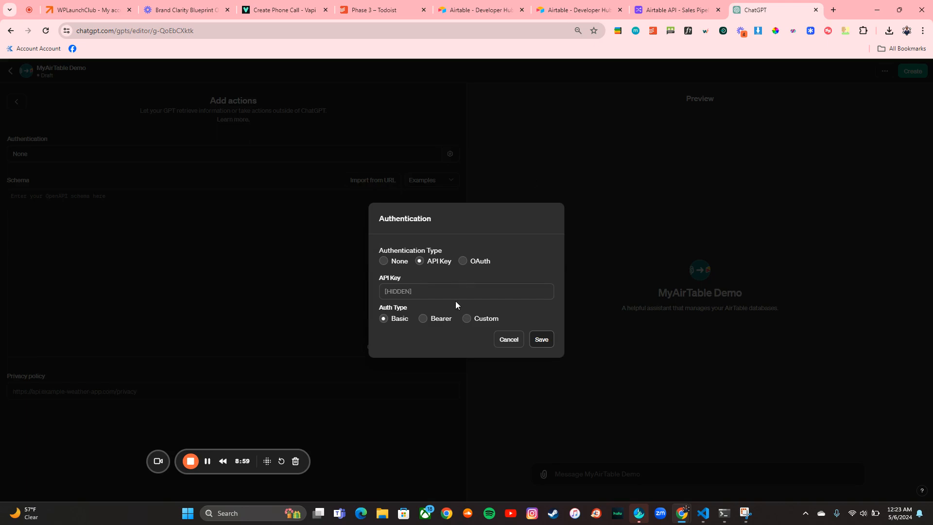
{"action": "left_click", "coordinate": [424, 320]}
Copy the personal access token from Airtable, paste it as the action's API key, and save the authentication.
{"action": "left_click", "coordinate": [675, 10]}
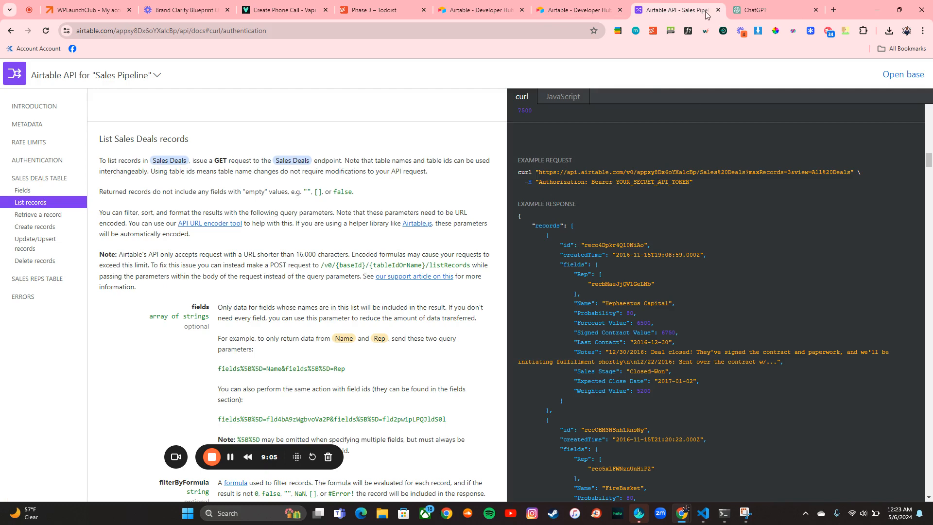
{"action": "left_click", "coordinate": [479, 10]}
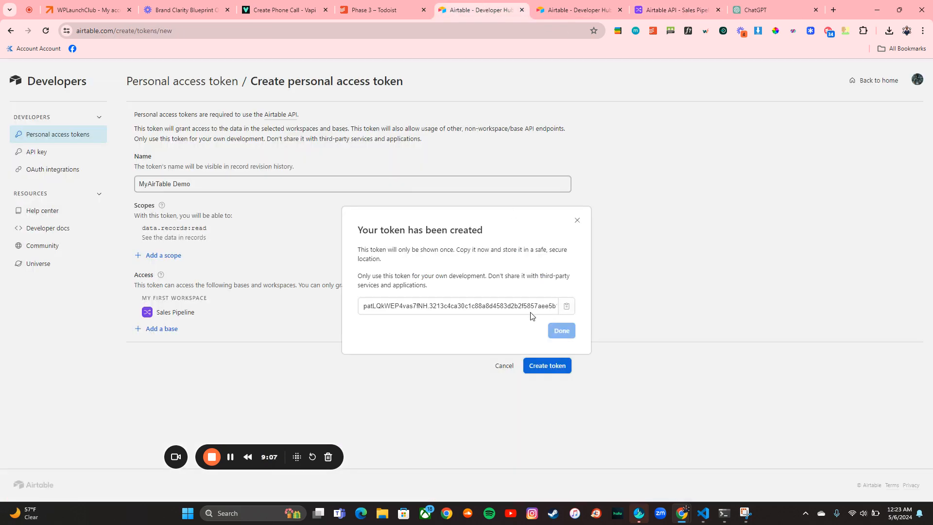
{"action": "left_click", "coordinate": [566, 306]}
{"action": "left_click", "coordinate": [765, 6]}
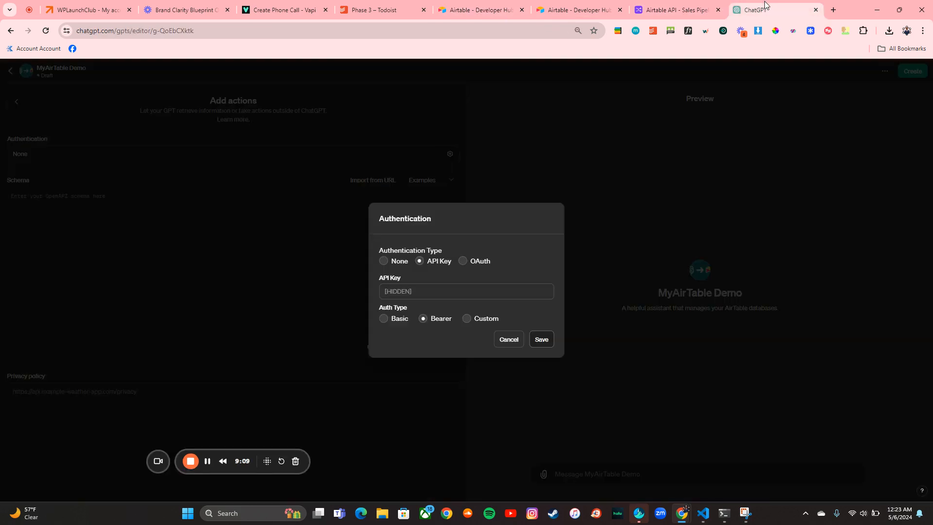
{"action": "left_click", "coordinate": [466, 287]}
{"action": "key", "text": "ctrl+v"}
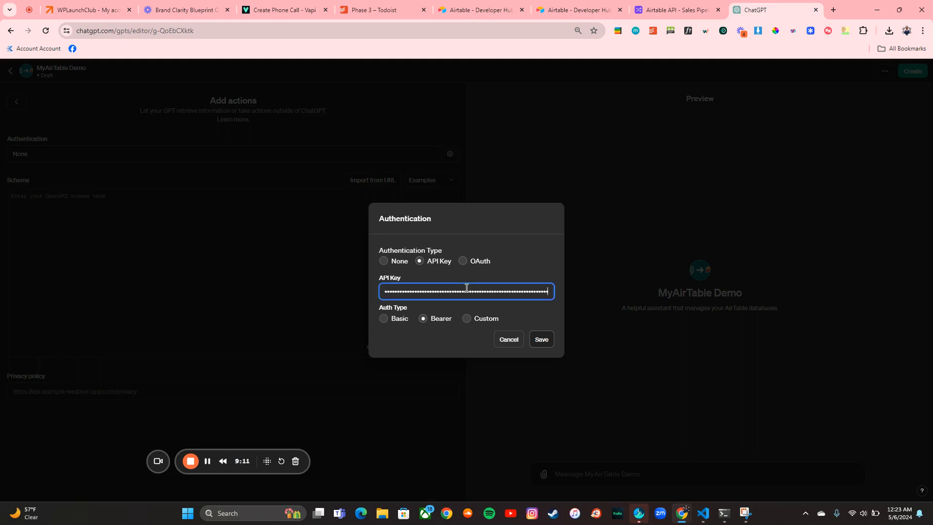
{"action": "left_click", "coordinate": [540, 339]}
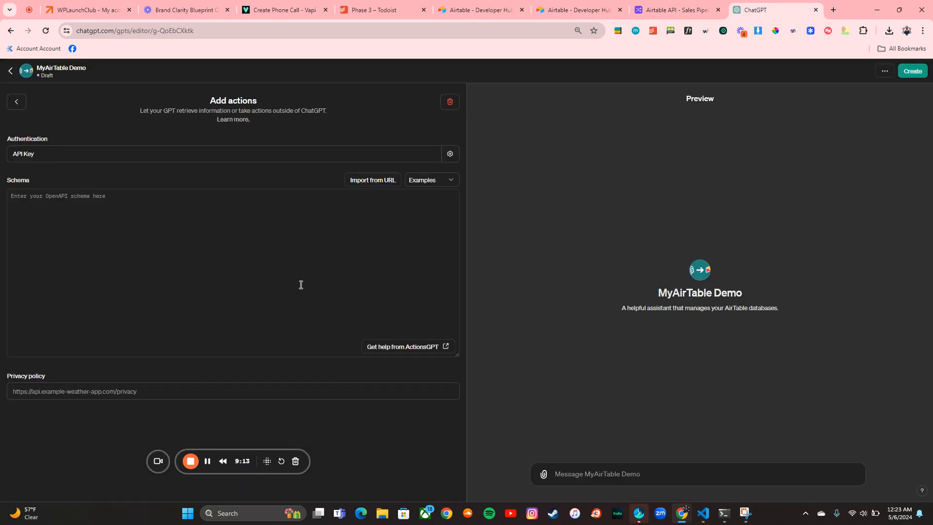
Open a new ChatGPT conversation in a separate browser tab, alongside the GPT editor and the API documentation.
{"action": "left_click", "coordinate": [838, 10]}
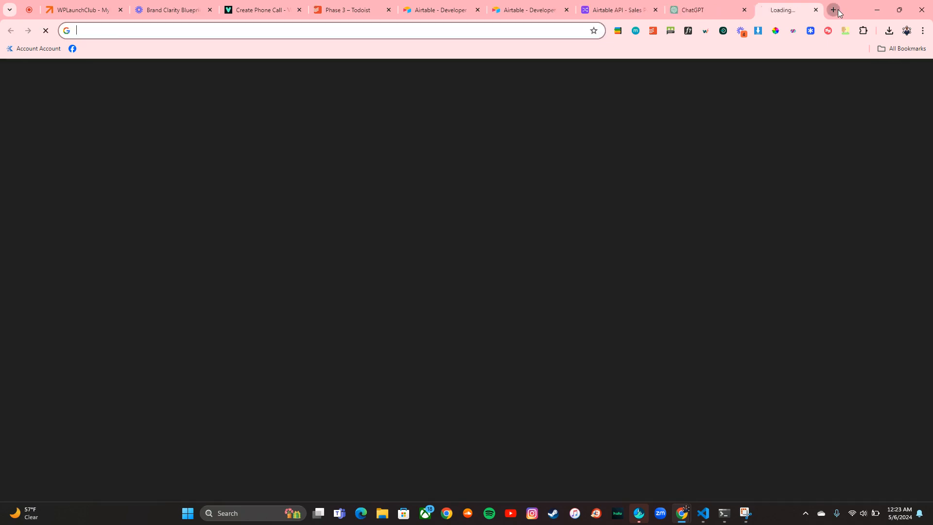
{"action": "type", "text": "chat"}
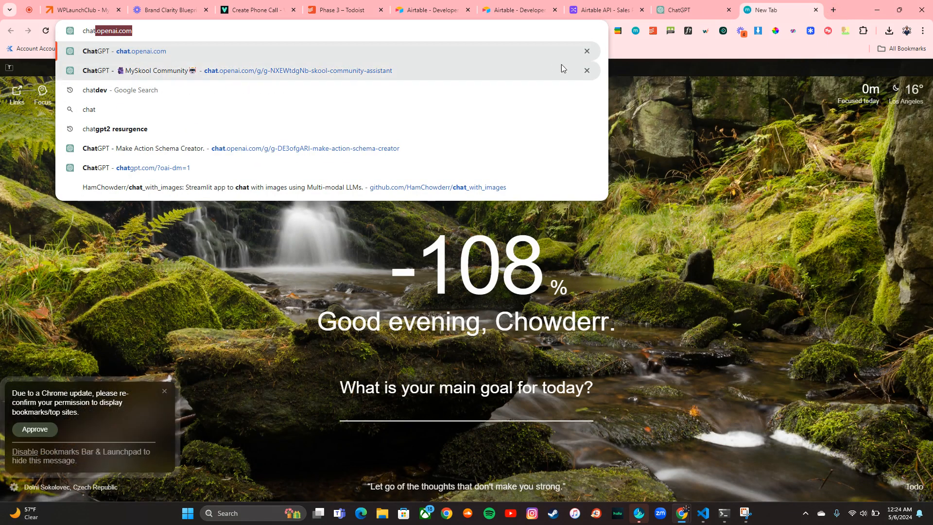
{"action": "key", "text": "Return"}
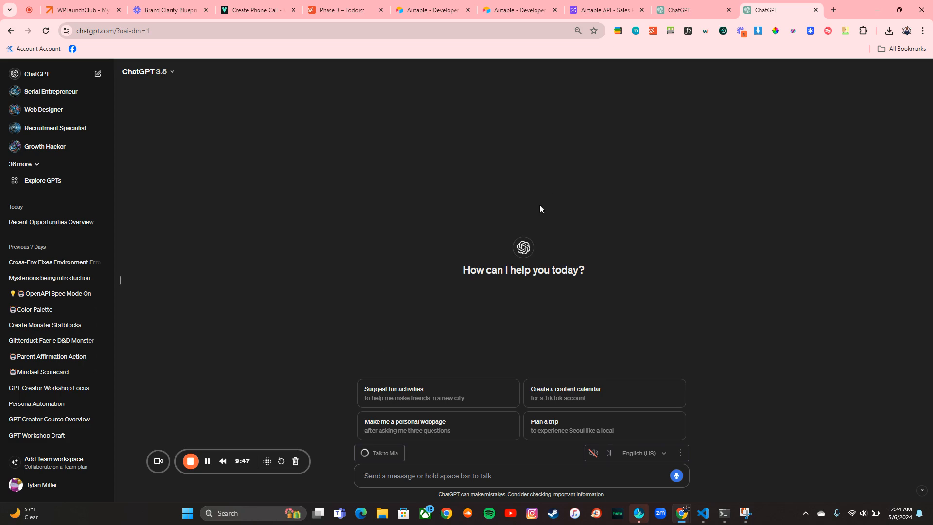
{"action": "left_click", "coordinate": [680, 8]}
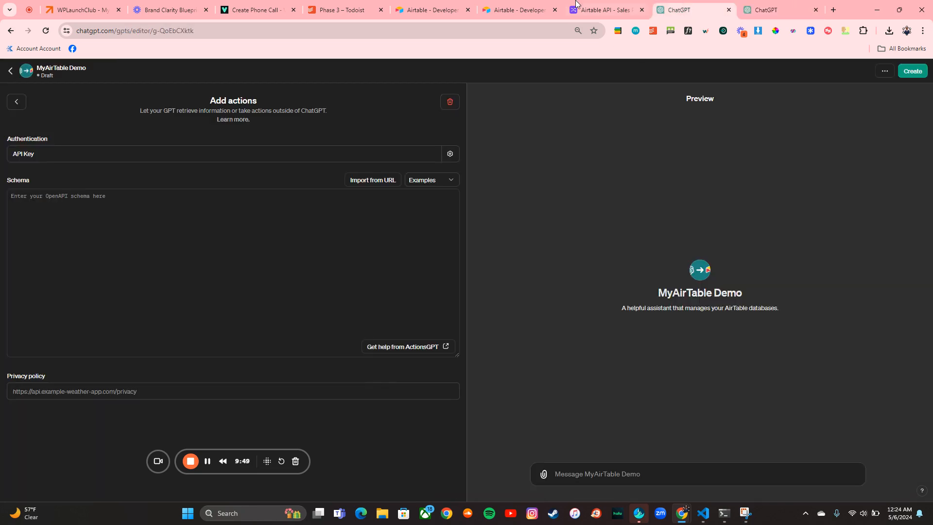
{"action": "left_click", "coordinate": [597, 5]}
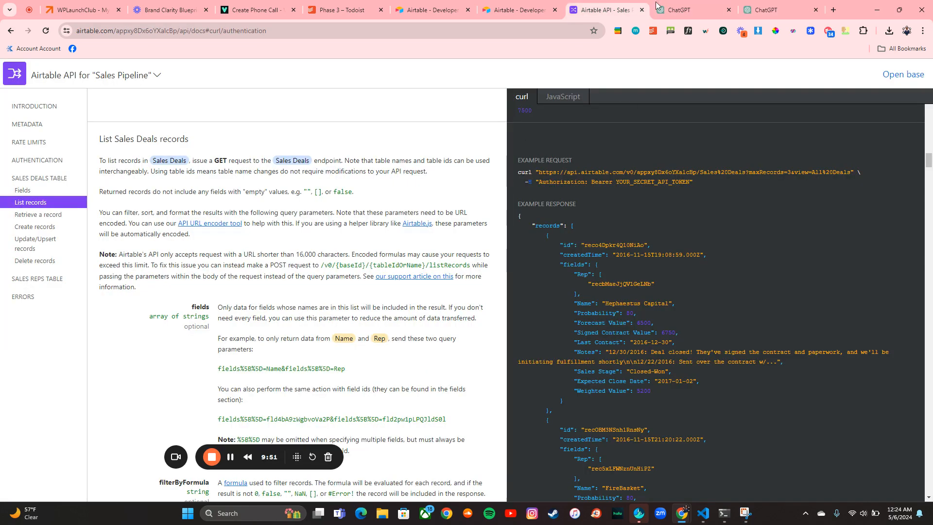
{"action": "left_click", "coordinate": [765, 6]}
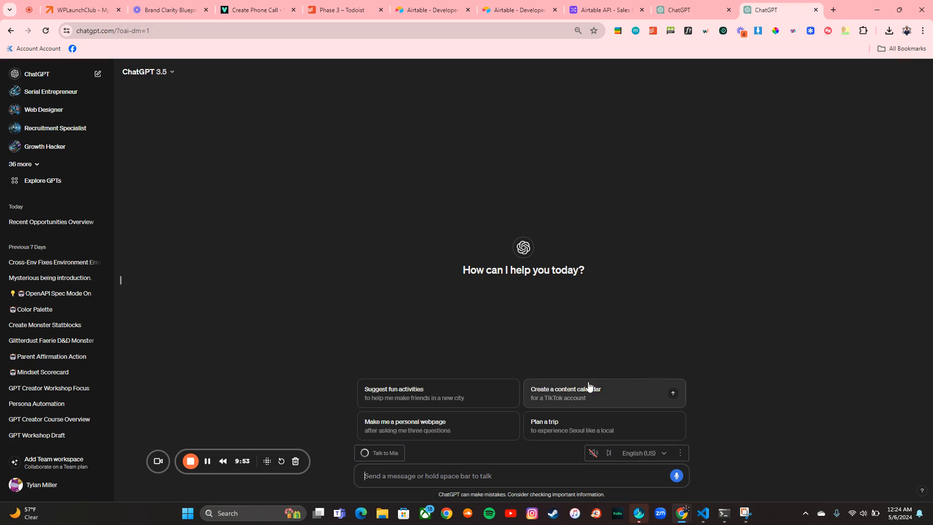
Draft a prompt asking to turn this information into an OpenAPI JSON schema without forgetting the operationIDs, server URLs, or components.
{"action": "type", "text": "I need to tur"}
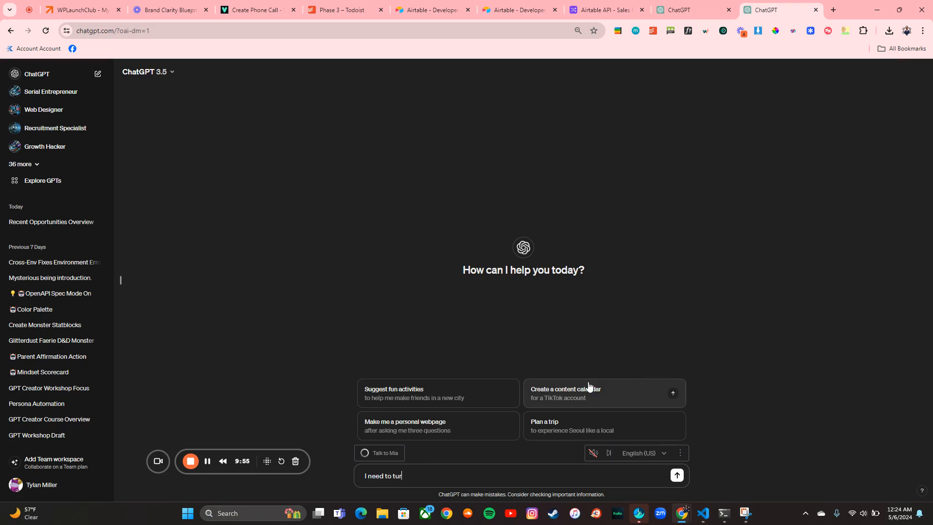
{"action": "type", "text": "n this information onto a OpenAPI"}
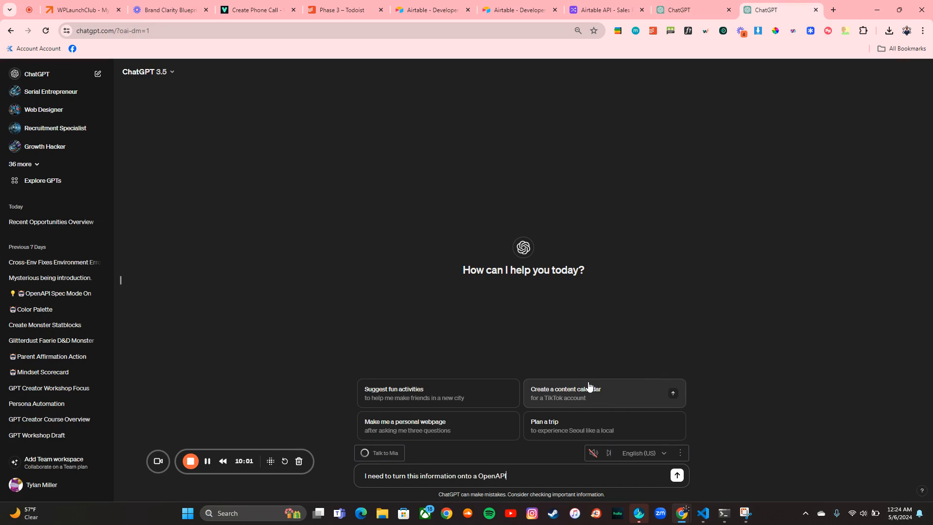
{"action": "type", "text": " JSON schema. Please do not forget the operati"}
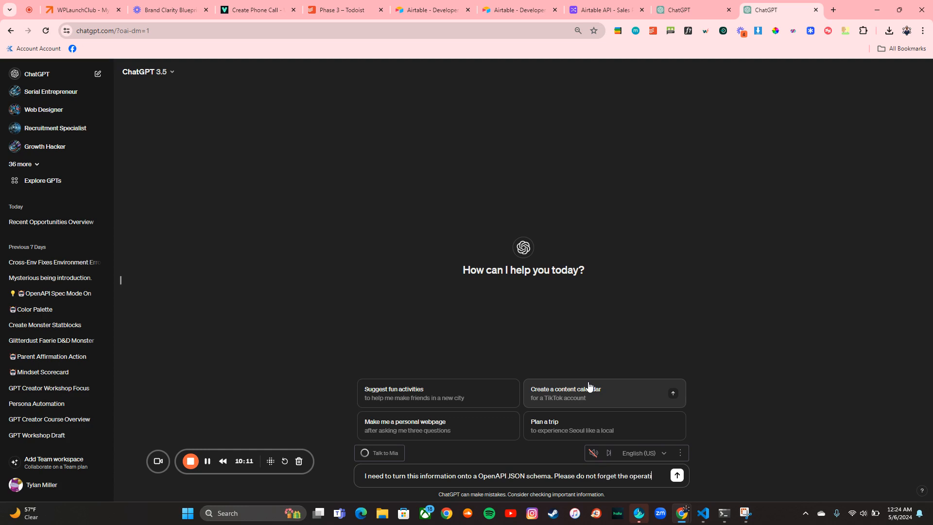
{"action": "type", "text": "onID's"}
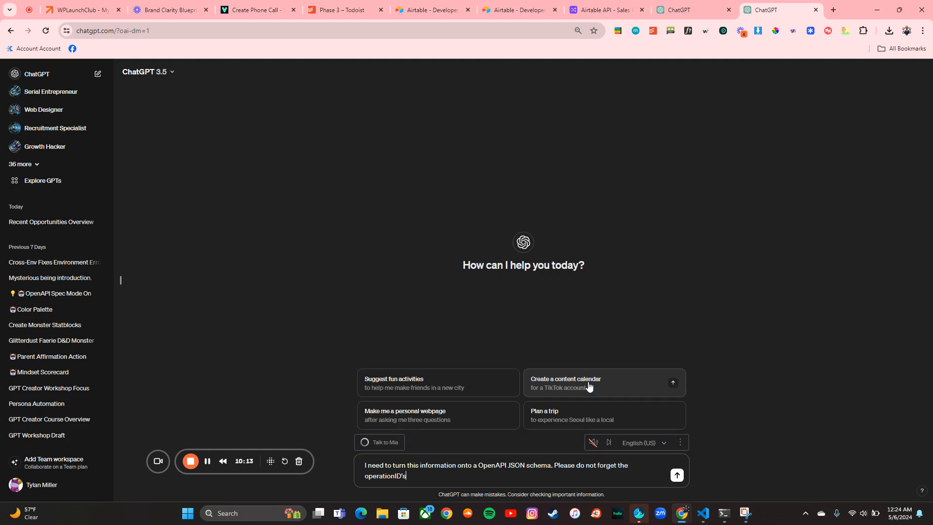
{"action": "type", "text": ", or the serv"}
{"action": "type", "text": "er uls, also dont forget the co"}
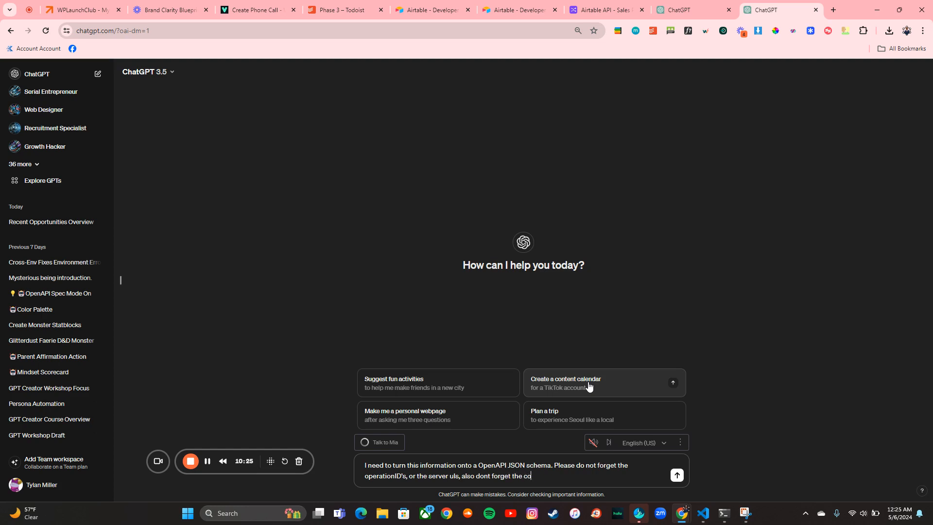
{"action": "type", "text": "mp"}
{"action": "type", "text": "onetr"}
{"action": "type", "text": "s either."}
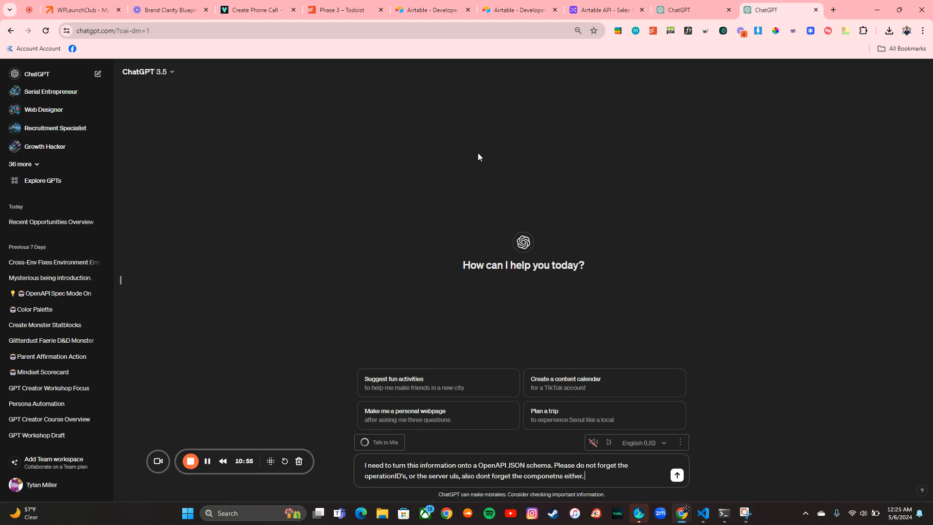
Copy the example curl request for listing Sales Deals records from the Sales Pipeline API documentation.
{"action": "left_click", "coordinate": [523, 5]}
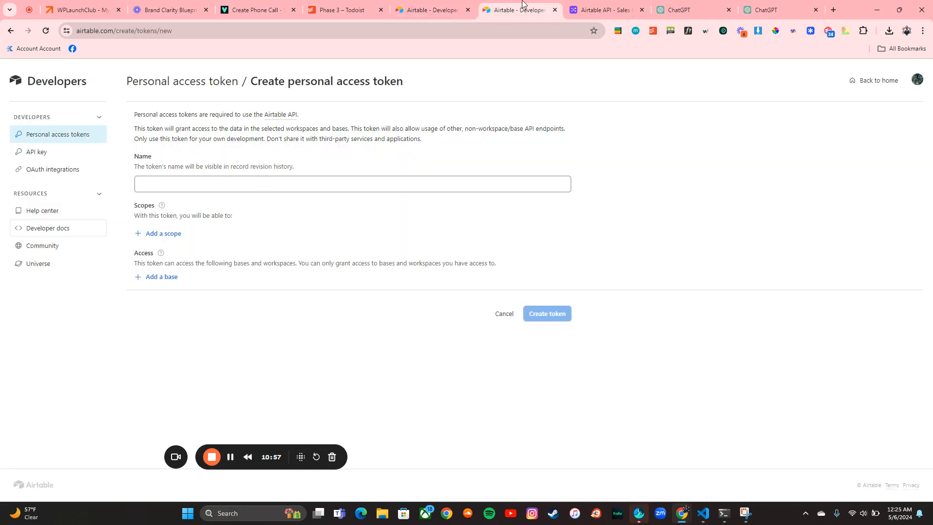
{"action": "left_click", "coordinate": [602, 9]}
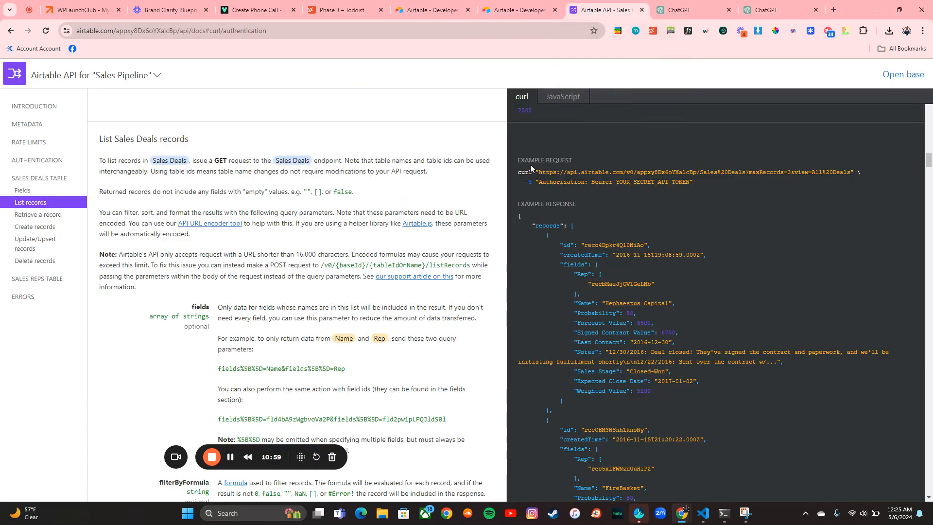
{"action": "left_click_drag", "start_coordinate": [517, 161], "coordinate": [698, 183]}
{"action": "key", "text": "ctrl+c"}
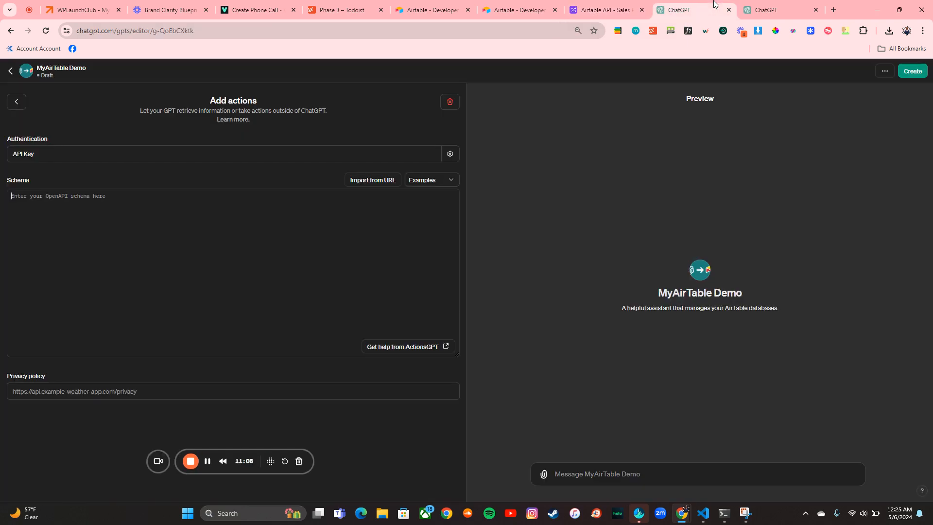
Complete the schema prompt by saying the request will be given first and then the response, and send it to ChatGPT.
{"action": "left_click", "coordinate": [690, 9]}
{"action": "left_click", "coordinate": [778, 10]}
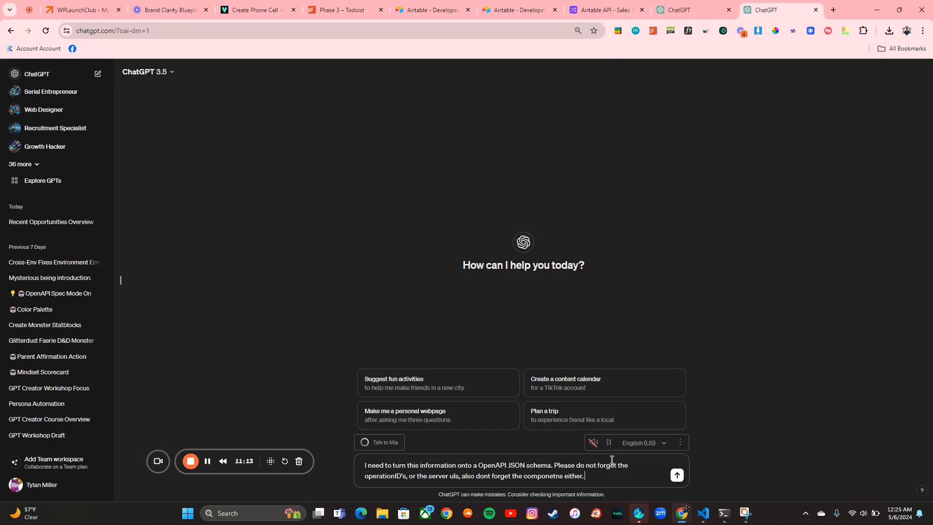
{"action": "type", "text": "irst going to give the reque"}
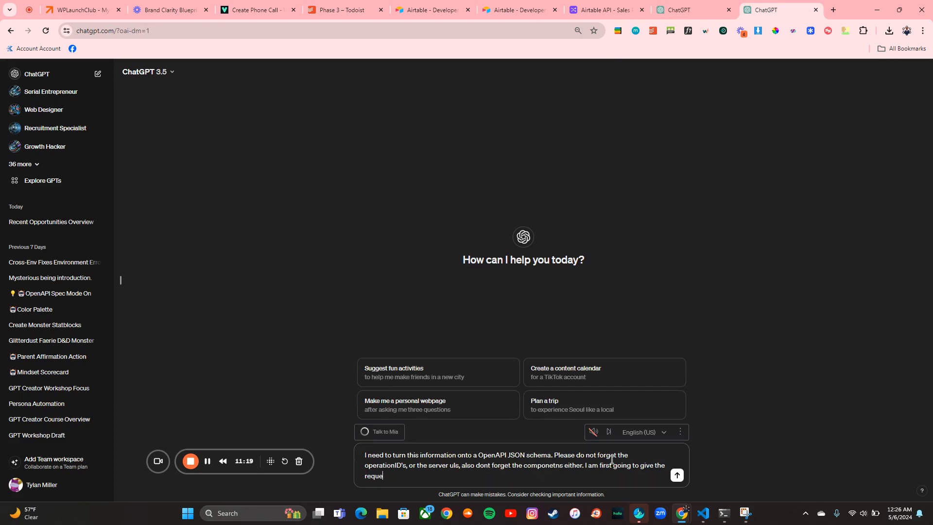
{"action": "type", "text": "st and then the response."}
{"action": "key", "text": "Return"}
{"action": "left_click", "coordinate": [515, 473]}
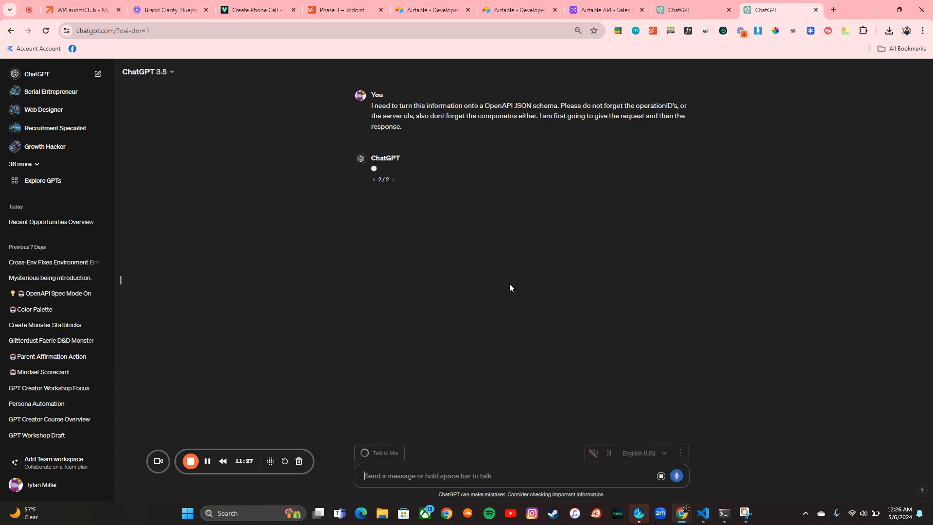
Send ChatGPT the copied example curl request for listing Sales Deals records.
{"action": "left_click", "coordinate": [423, 477]}
{"action": "key", "text": "ctrl+v"}
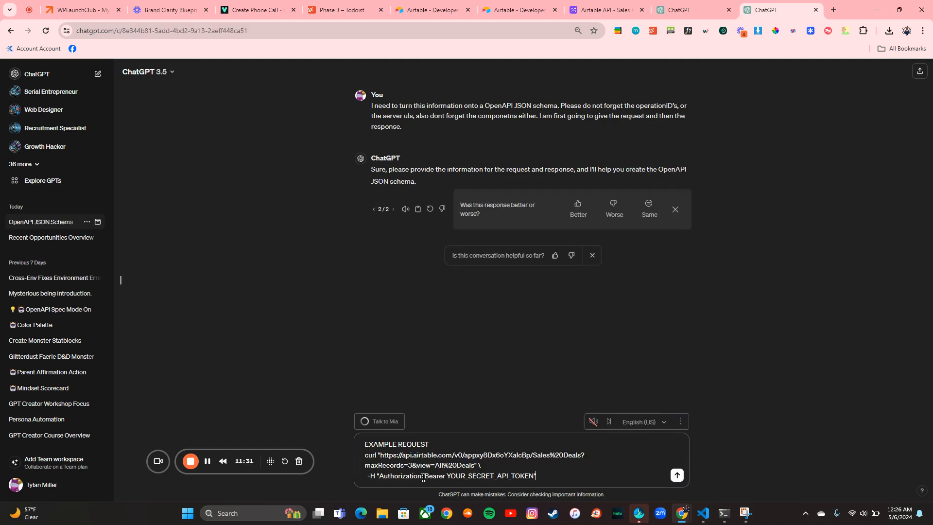
{"action": "key", "text": "Return"}
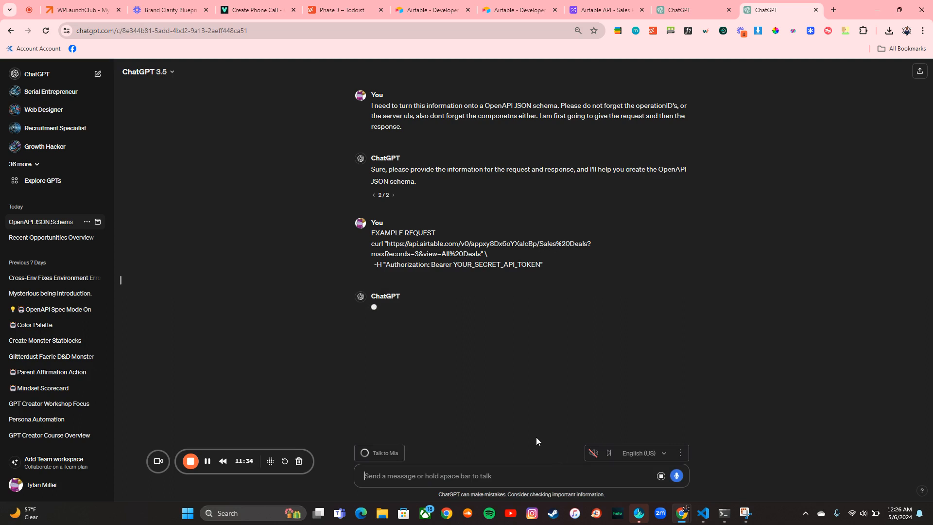
Stop ChatGPT's reply and send "I need you to wait for the second piece of information.".
{"action": "left_click", "coordinate": [660, 475]}
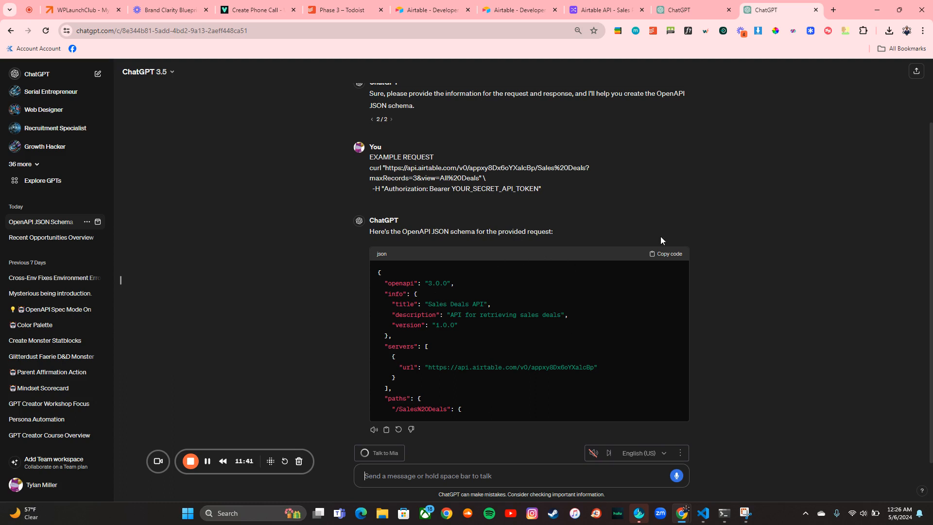
{"action": "type", "text": "I ne"}
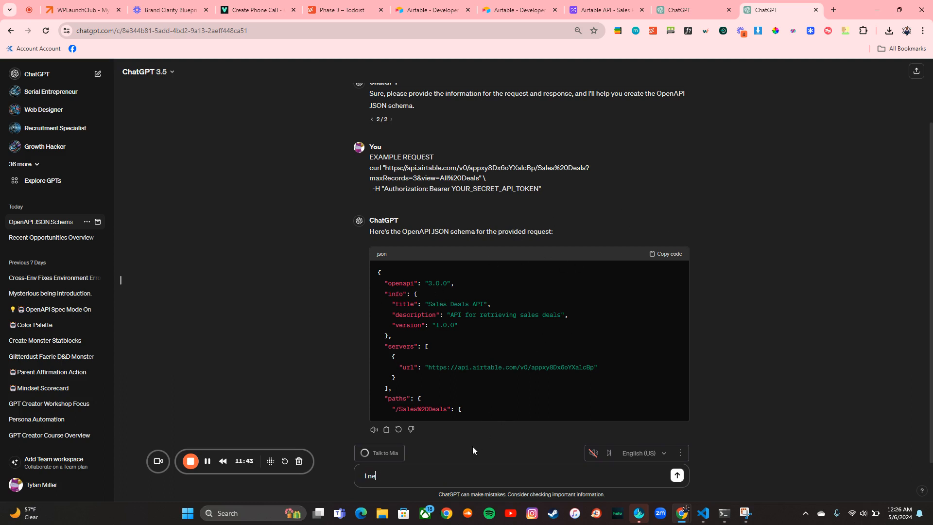
{"action": "type", "text": "ed you to wait for the second piece of information."}
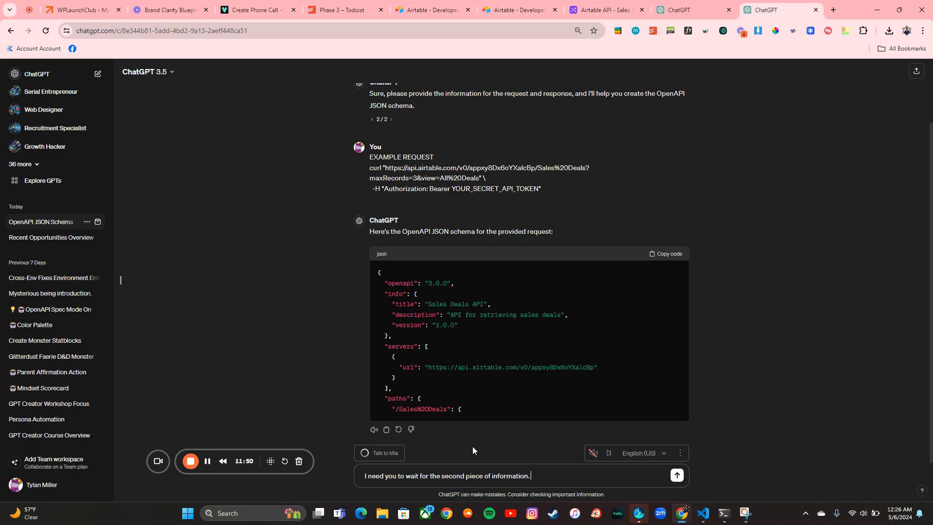
{"action": "key", "text": "Return"}
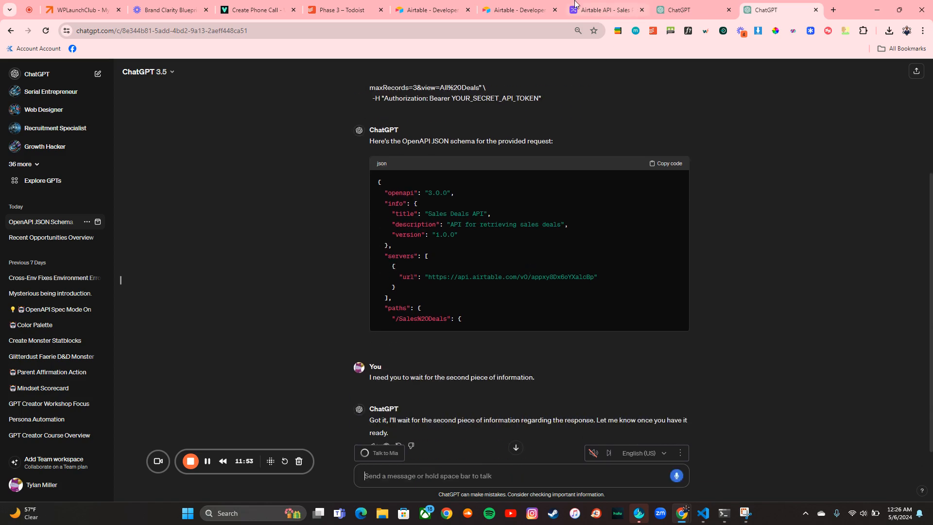
Copy the full example response for listing Sales Deals records from the Airtable API documentation and send it in the ChatGPT conversation.
{"action": "left_click", "coordinate": [605, 10]}
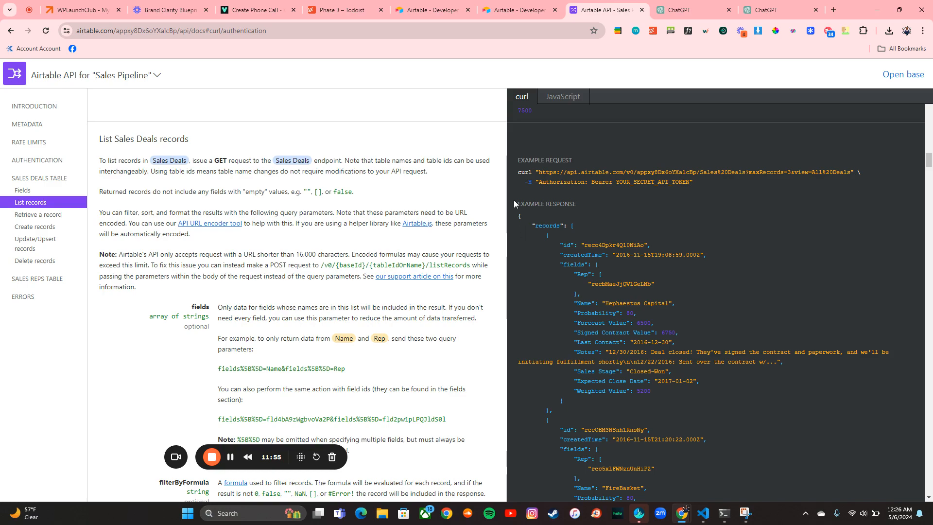
{"action": "left_click_drag", "start_coordinate": [514, 200], "coordinate": [695, 438]}
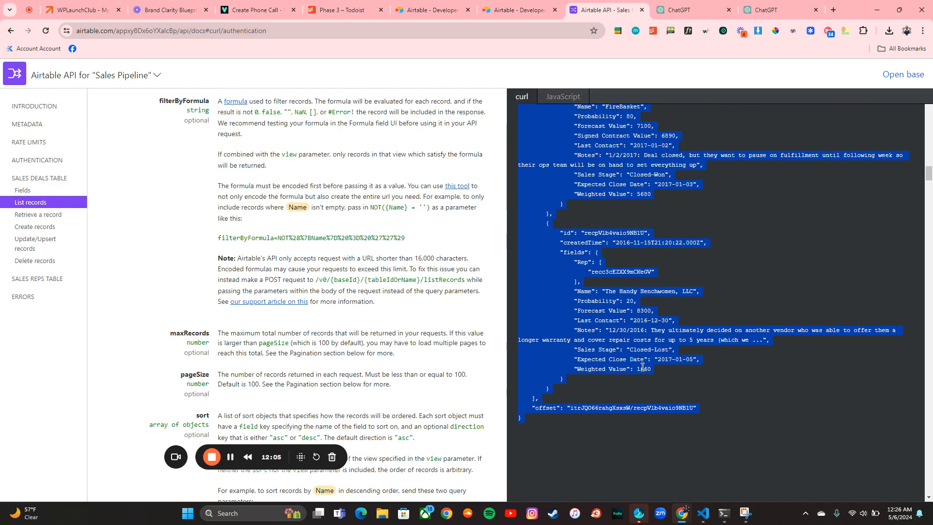
{"action": "left_click", "coordinate": [692, 9]}
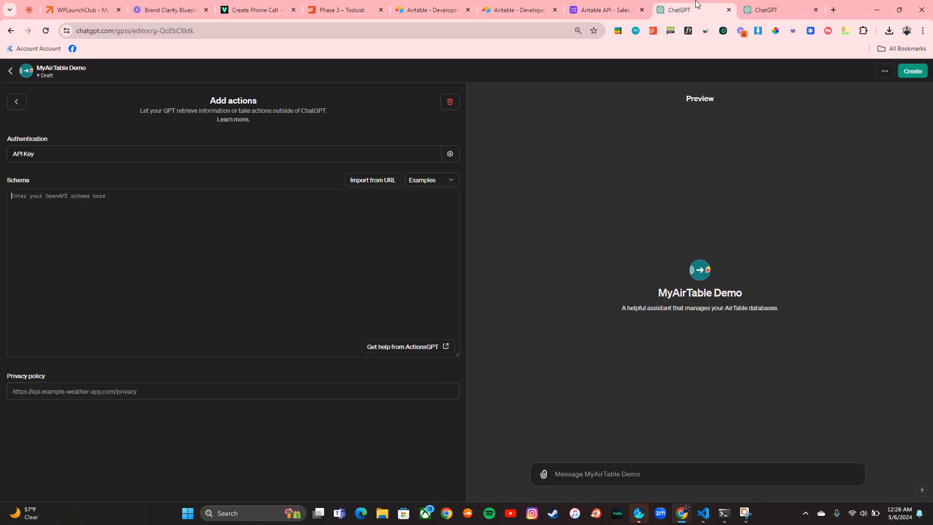
{"action": "left_click", "coordinate": [761, 6]}
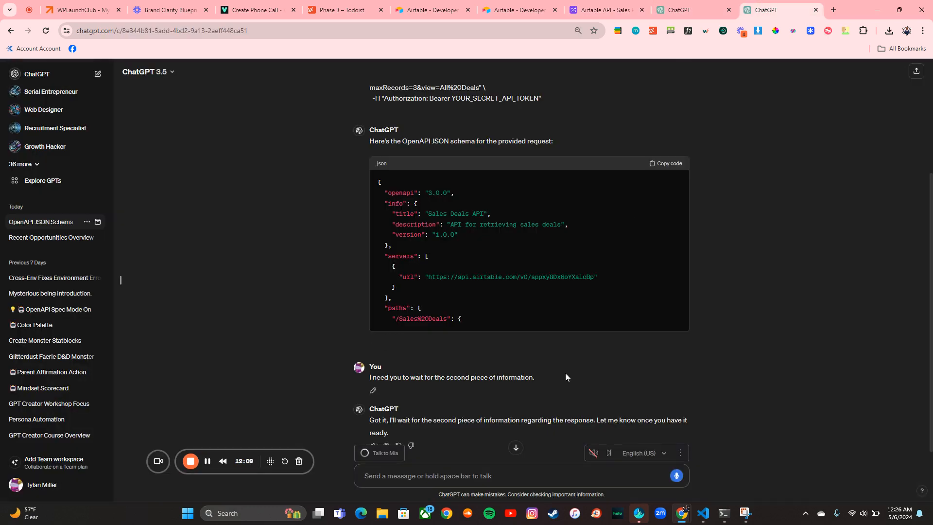
{"action": "key", "text": "ctrl+v"}
{"action": "key", "text": "Return"}
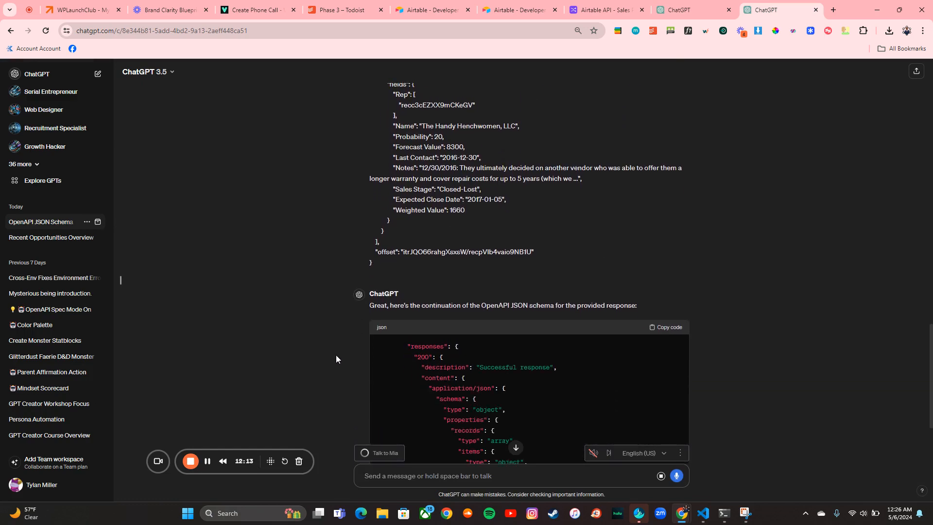
Stop the partial schema reply and send "No please add this as one schema.".
{"action": "scroll", "coordinate": [605, 336], "scroll_direction": "down", "scroll_amount": 4}
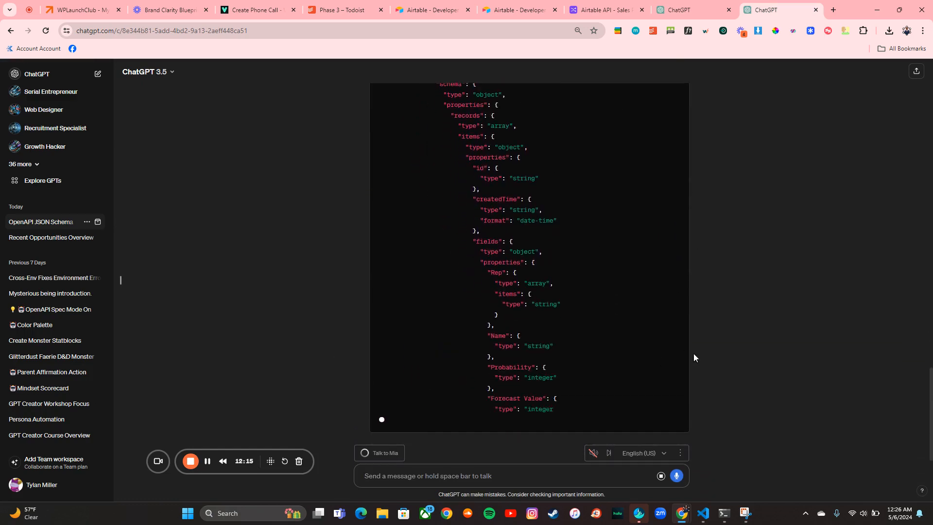
{"action": "left_click", "coordinate": [660, 477]}
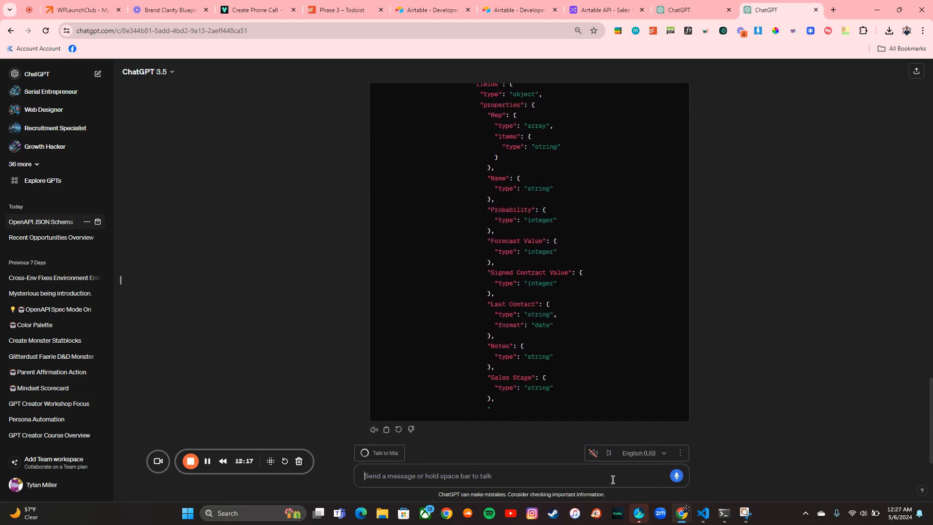
{"action": "type", "text": "No please a"}
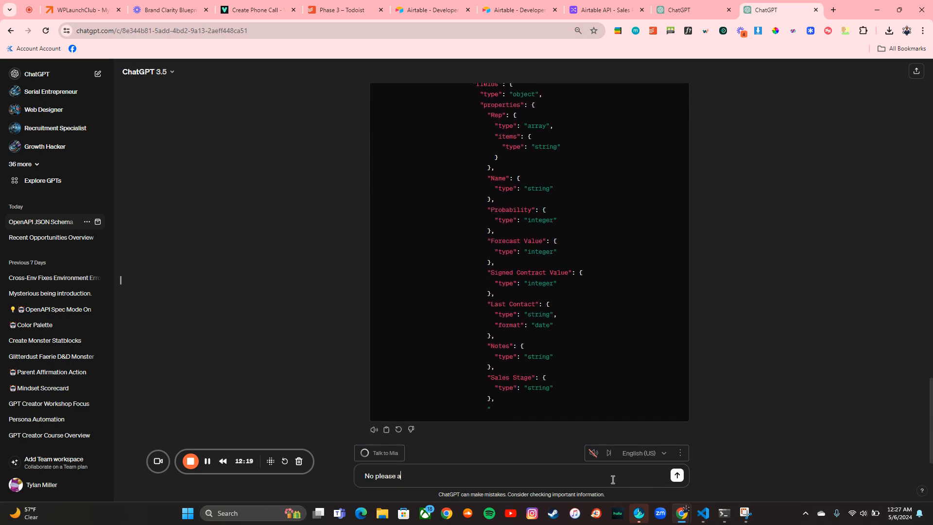
{"action": "type", "text": "dd this as one schema."}
{"action": "key", "text": "Return"}
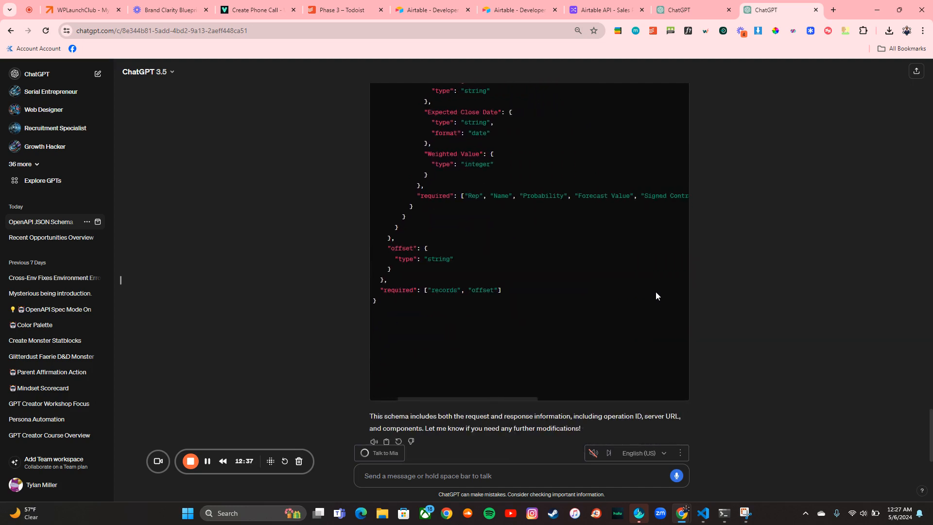
Copy the combined OpenAPI JSON schema from ChatGPT's reply and paste it into the schema of the MyAirTable Demo action.
{"action": "scroll", "coordinate": [655, 291], "scroll_direction": "up", "scroll_amount": 15}
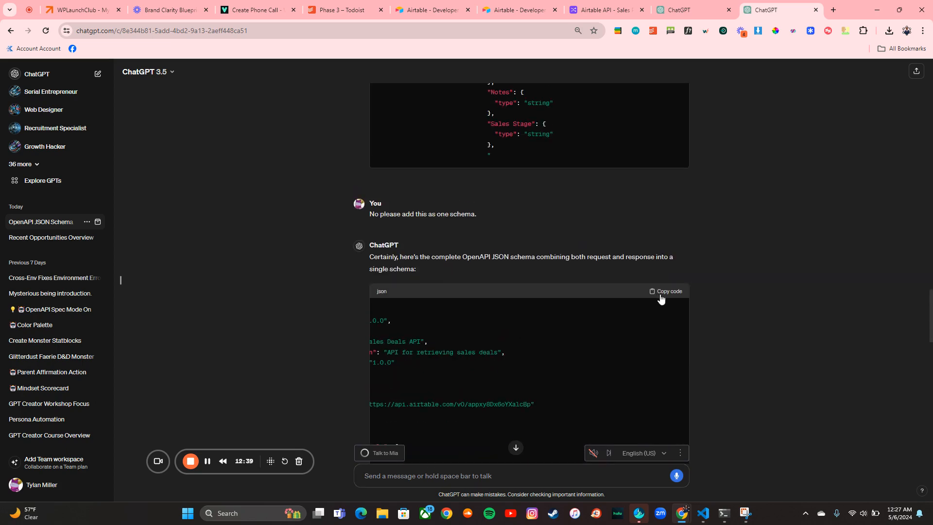
{"action": "left_click", "coordinate": [655, 294]}
{"action": "left_click", "coordinate": [704, 8]}
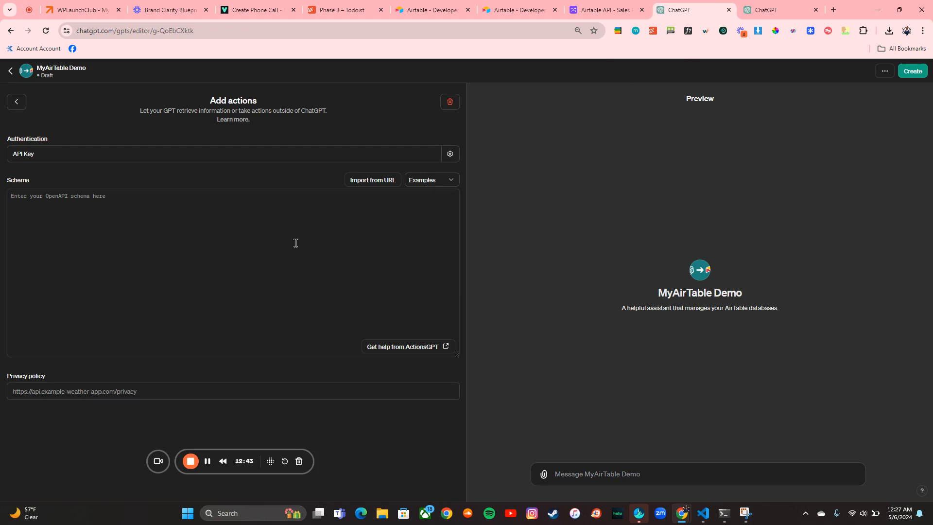
{"action": "key", "text": "ctrl+v"}
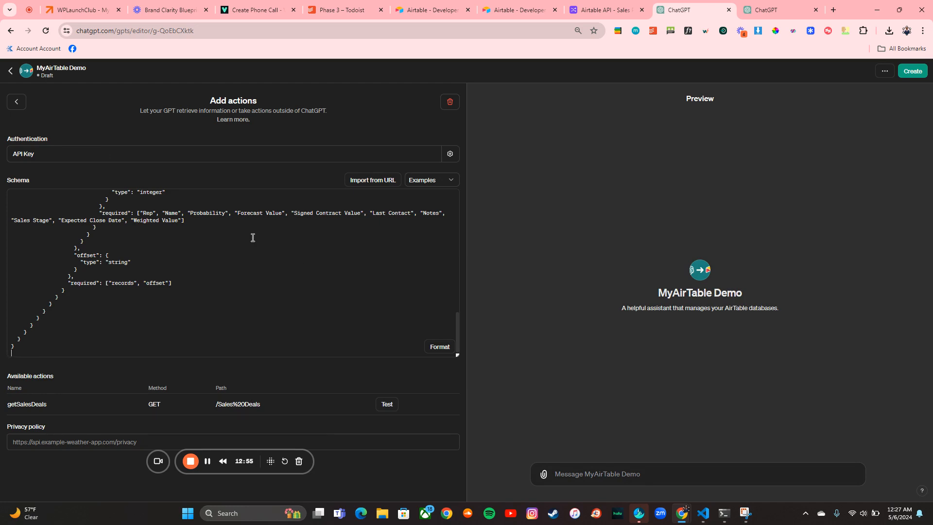
Return to the GPT editor and run a test of the getSalesDeals action.
{"action": "left_click", "coordinate": [742, 5]}
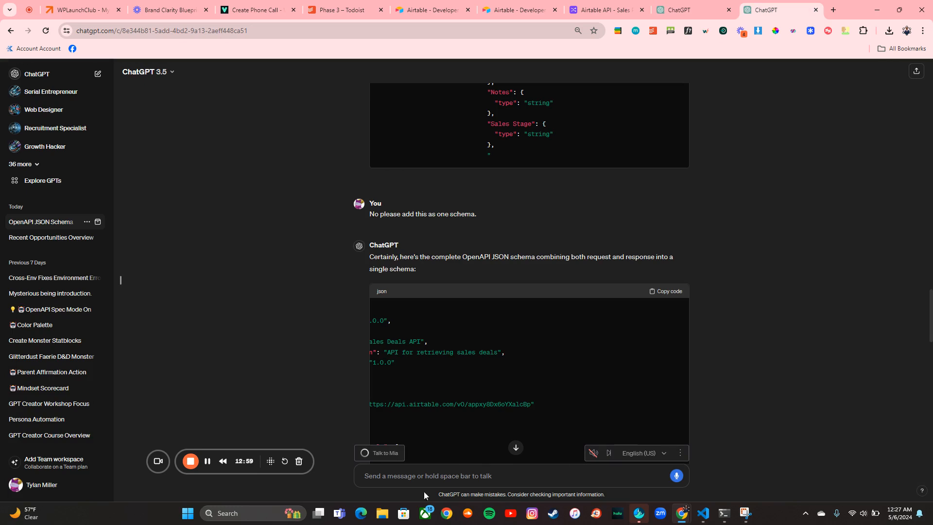
{"action": "left_click", "coordinate": [701, 4]}
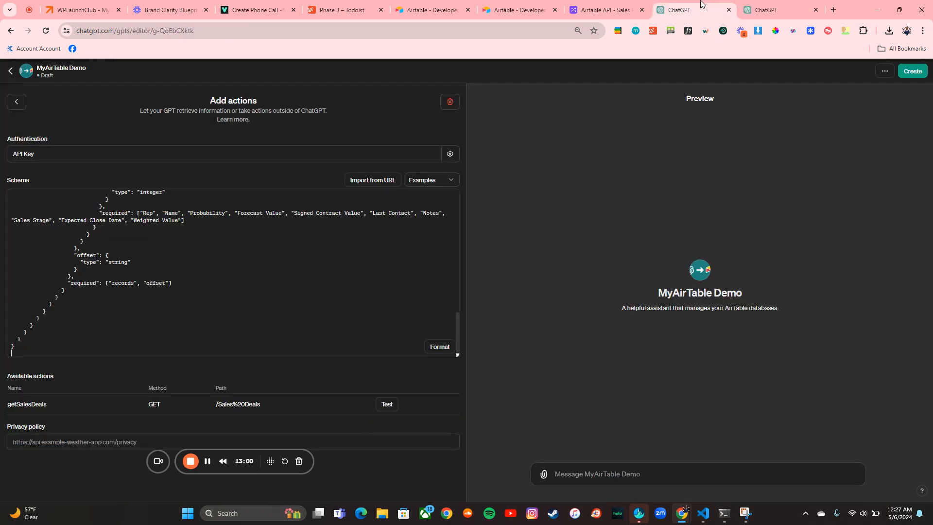
{"action": "left_click", "coordinate": [386, 404]}
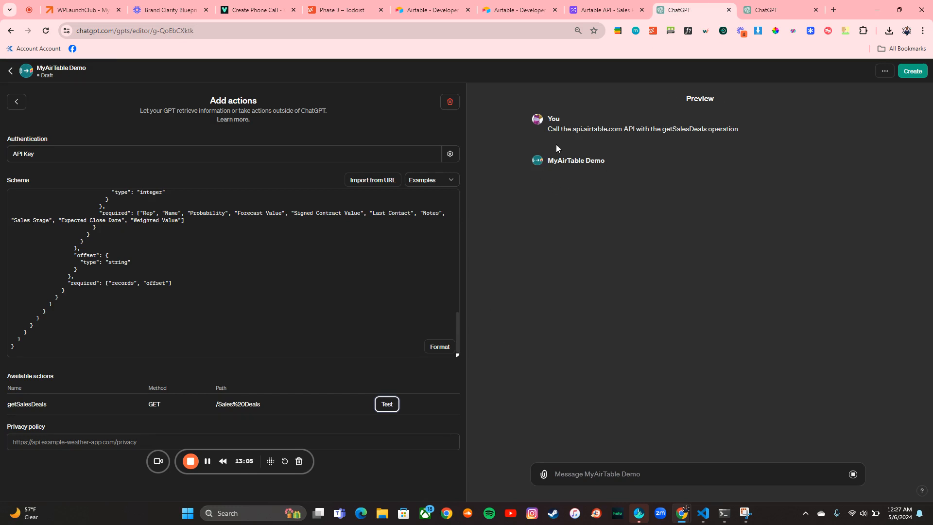
{"action": "left_click", "coordinate": [561, 205]}
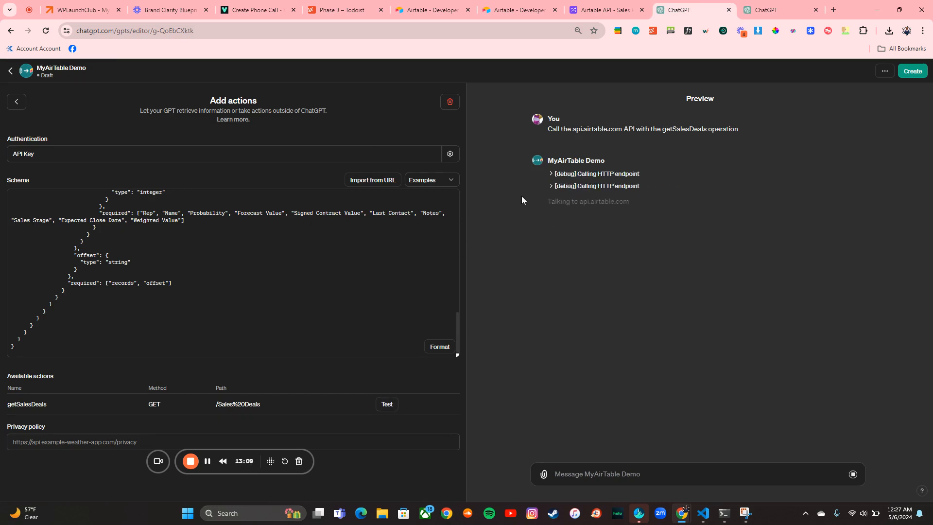
Examine the test's HTTP call details, the received response data, and the sales deals summary in the preview.
{"action": "left_click", "coordinate": [551, 187]}
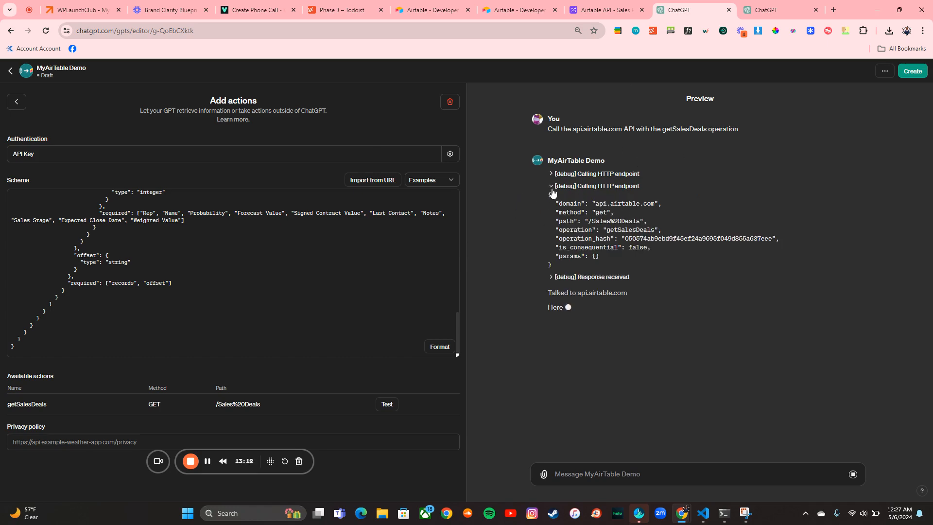
{"action": "left_click", "coordinate": [554, 281]}
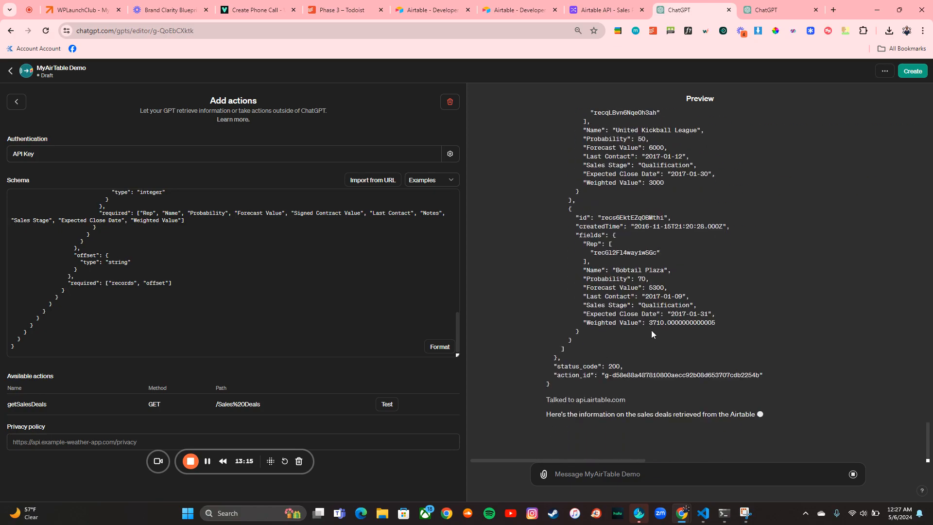
{"action": "scroll", "coordinate": [609, 245], "scroll_direction": "up", "scroll_amount": 10}
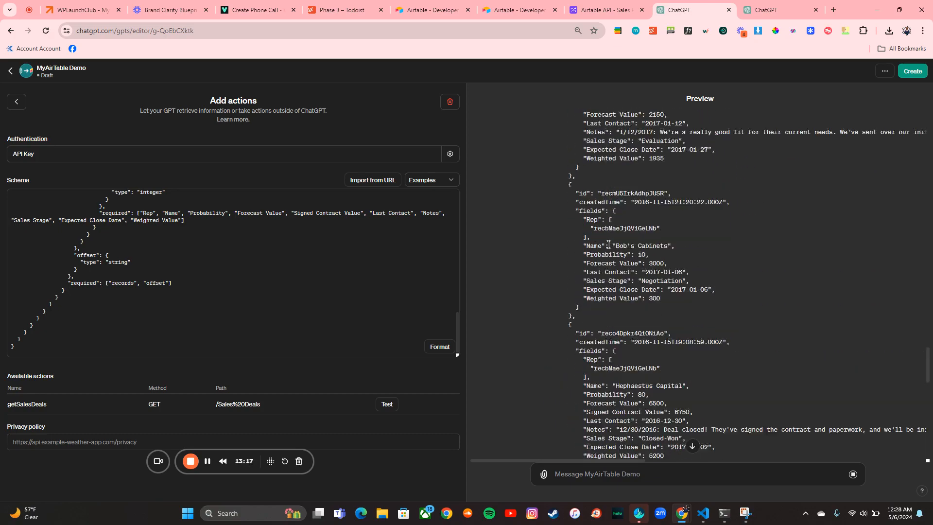
{"action": "scroll", "coordinate": [609, 245], "scroll_direction": "up", "scroll_amount": 10}
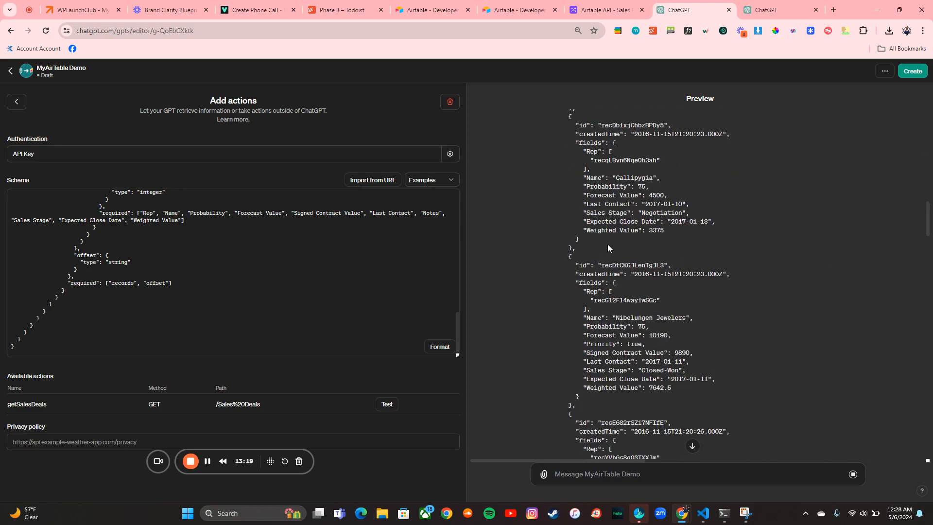
{"action": "scroll", "coordinate": [609, 244], "scroll_direction": "up", "scroll_amount": 10}
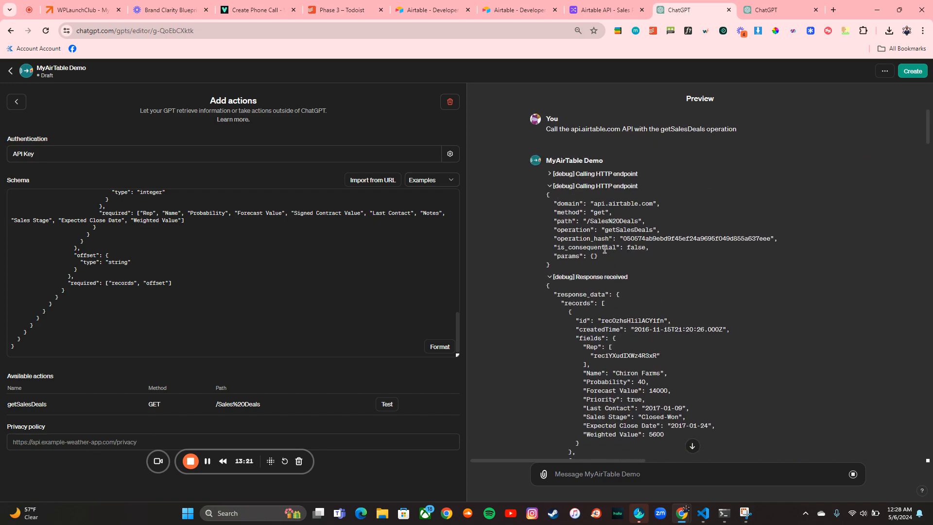
{"action": "left_click", "coordinate": [548, 278]}
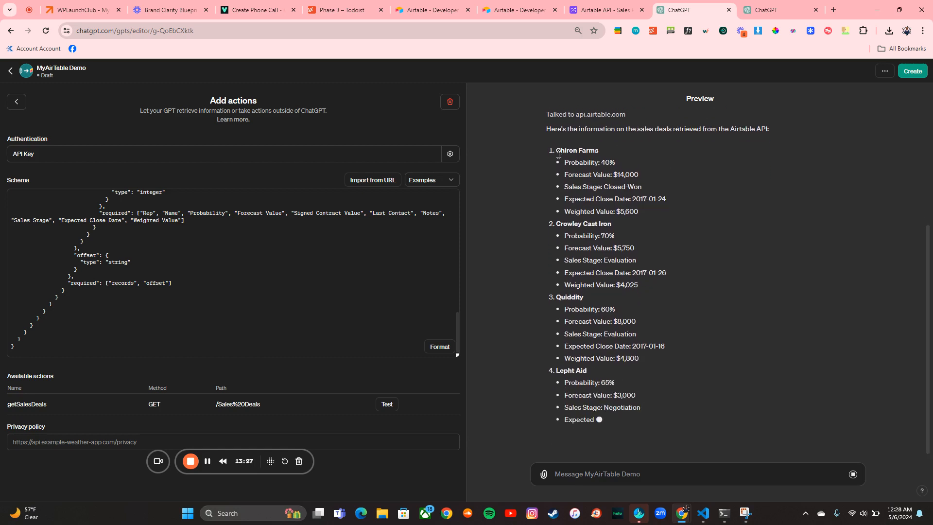
{"action": "left_click_drag", "start_coordinate": [564, 151], "coordinate": [575, 149]}
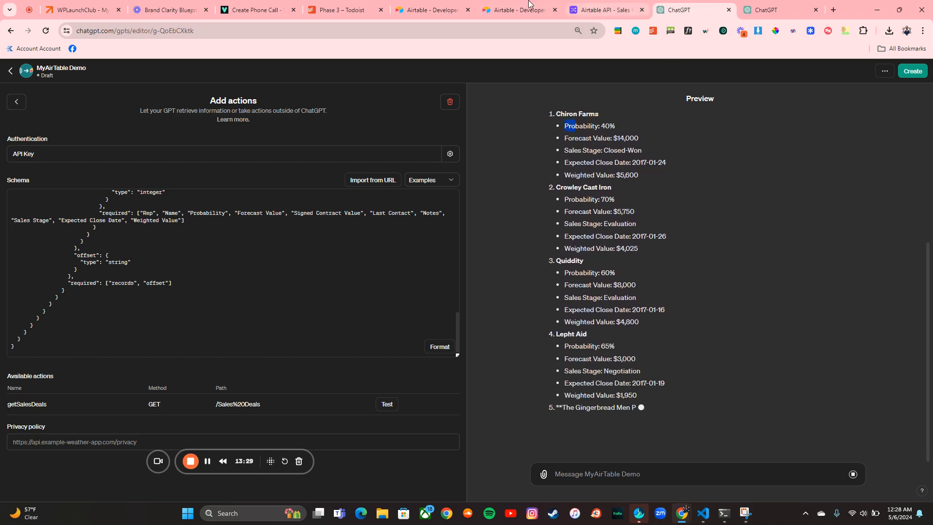
Switch to Airtable and open the Sales Pipeline base from all workspaces to check its Sales Deals records.
{"action": "left_click", "coordinate": [430, 9]}
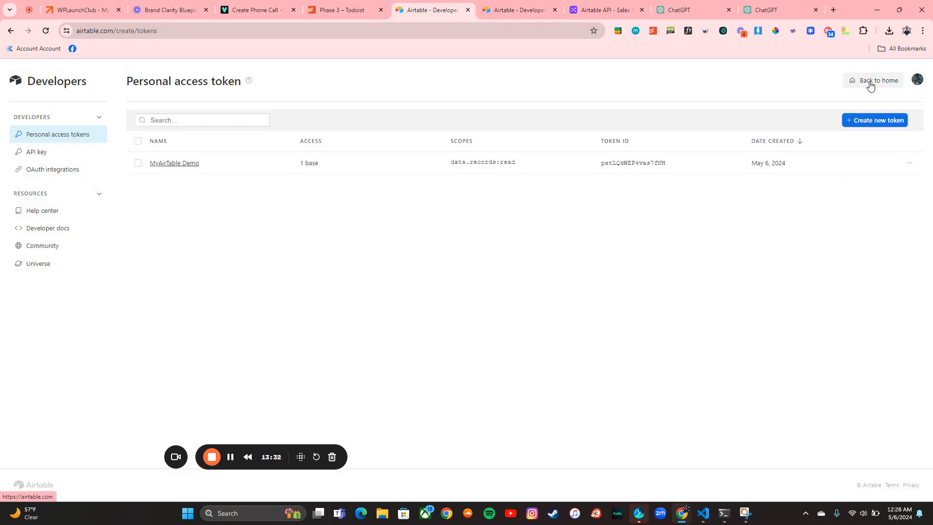
{"action": "left_click", "coordinate": [870, 84]}
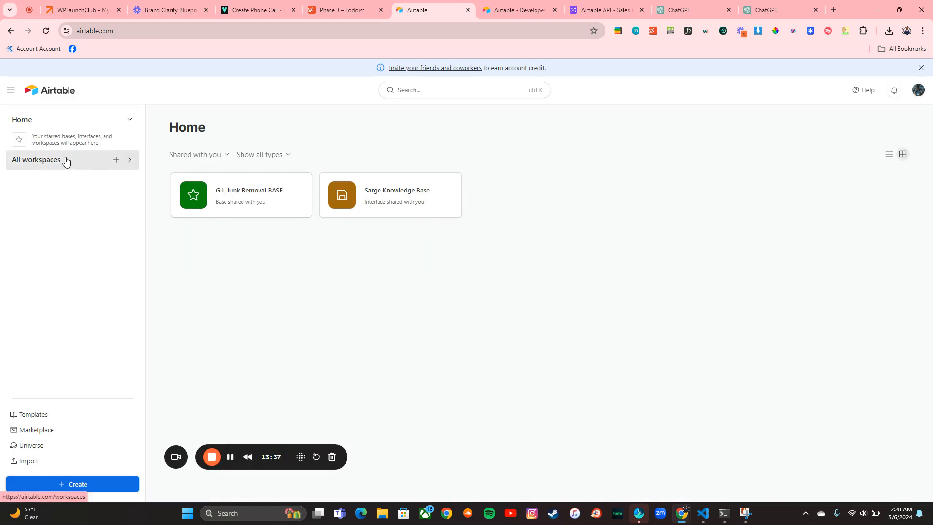
{"action": "left_click", "coordinate": [66, 160]}
{"action": "left_click", "coordinate": [278, 233]}
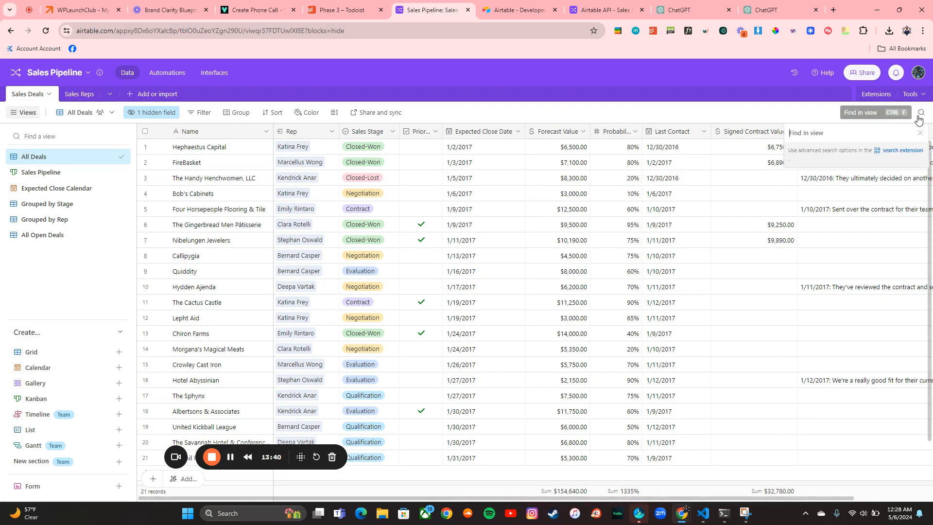
Find "chiron" in the Sales Deals records and return to the GPT preview to compare its deals list.
{"action": "left_click", "coordinate": [921, 112]}
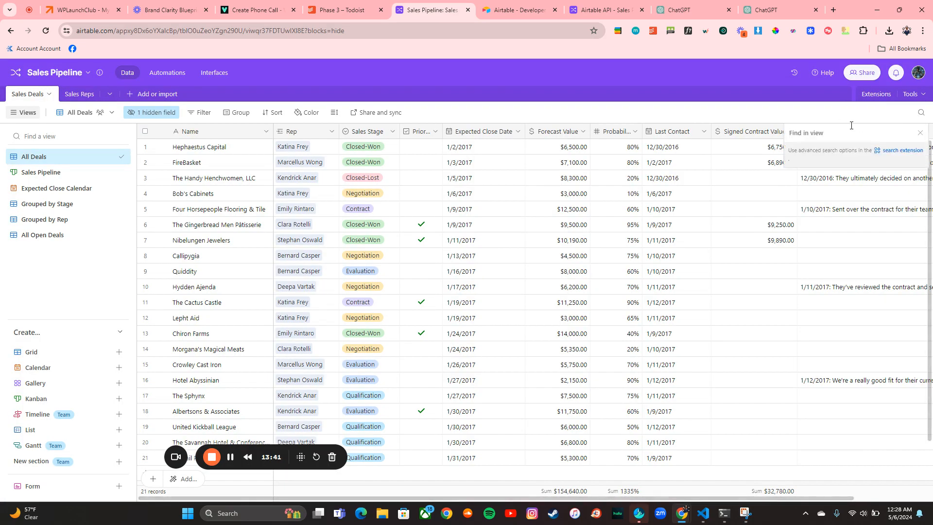
{"action": "type", "text": "chiron"}
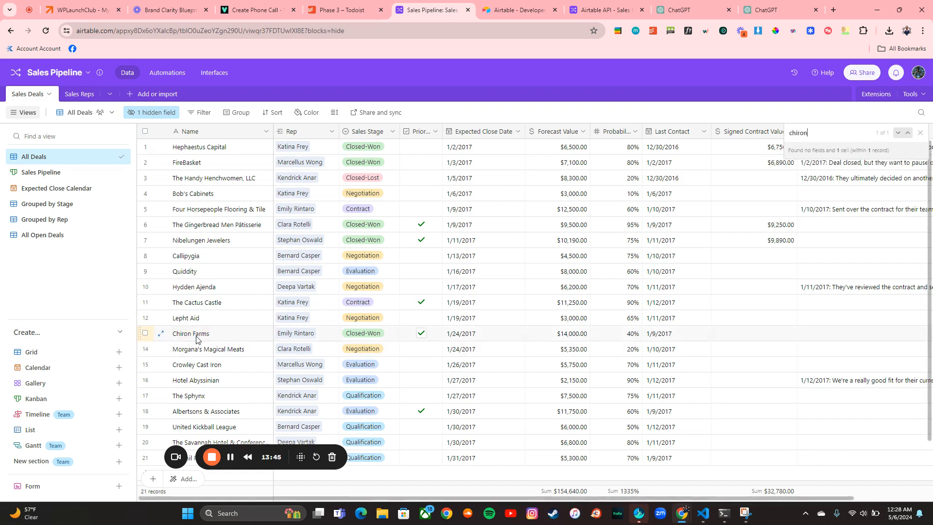
{"action": "left_click", "coordinate": [764, 11]}
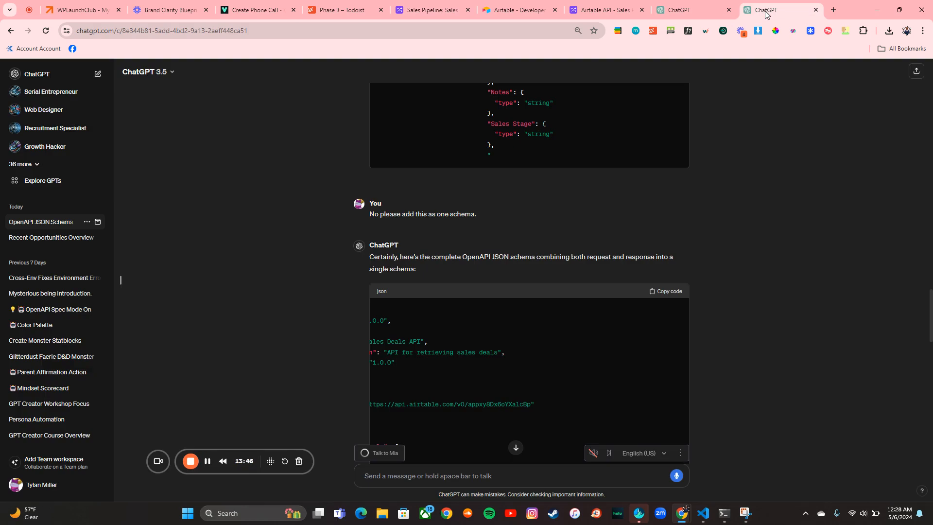
{"action": "left_click", "coordinate": [714, 10]}
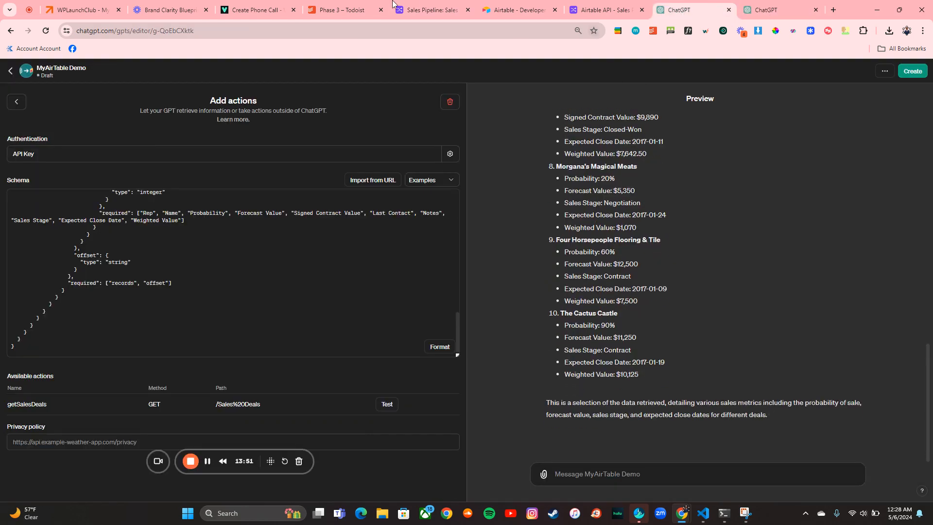
Find "magica" in the Airtable Sales Deals view to check that deal against the GPT preview.
{"action": "left_click", "coordinate": [430, 10]}
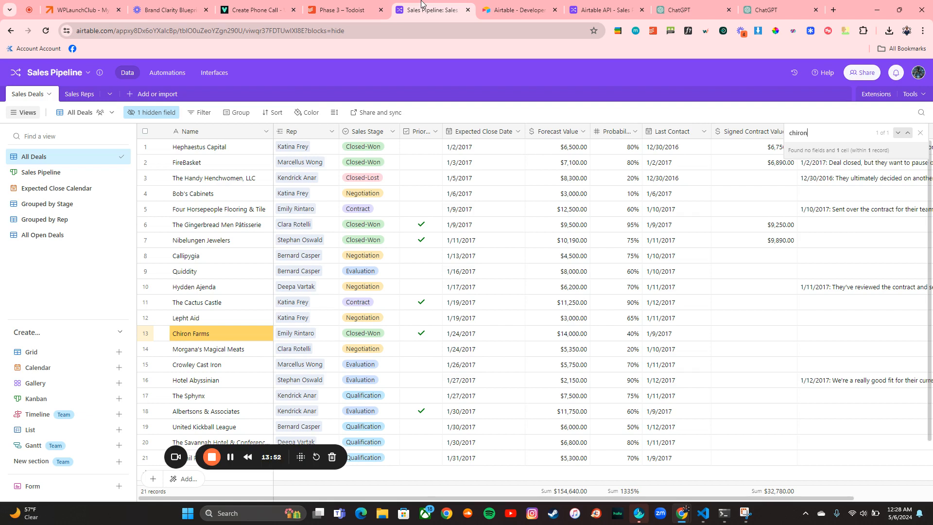
{"action": "double_click", "coordinate": [830, 138]}
{"action": "type", "text": "magica"}
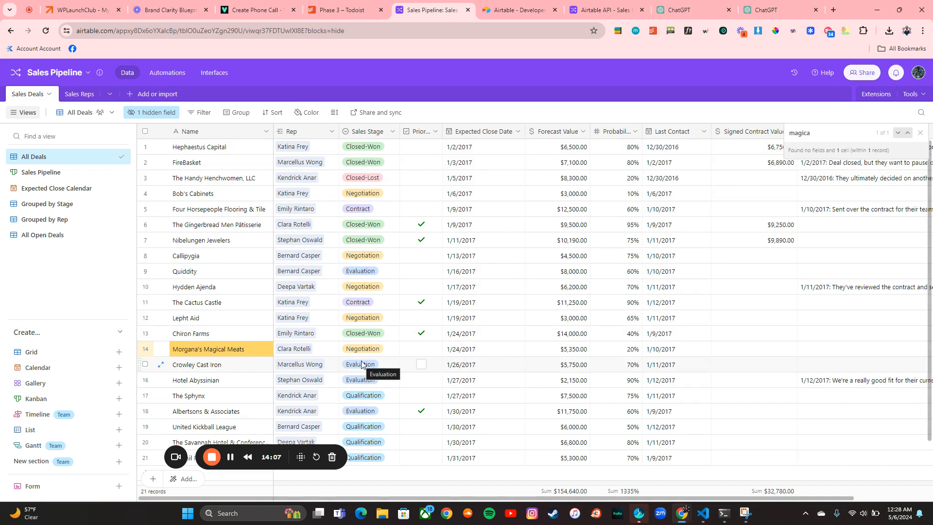
In the Sales Pipeline API documentation, copy the example request and response for retrieving a Sales Deals record.
{"action": "left_click", "coordinate": [505, 4]}
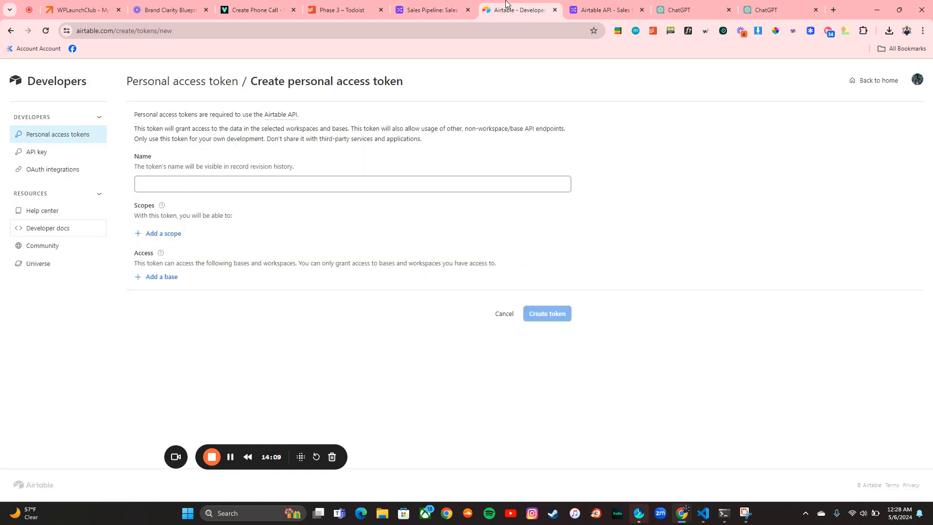
{"action": "left_click", "coordinate": [590, 6]}
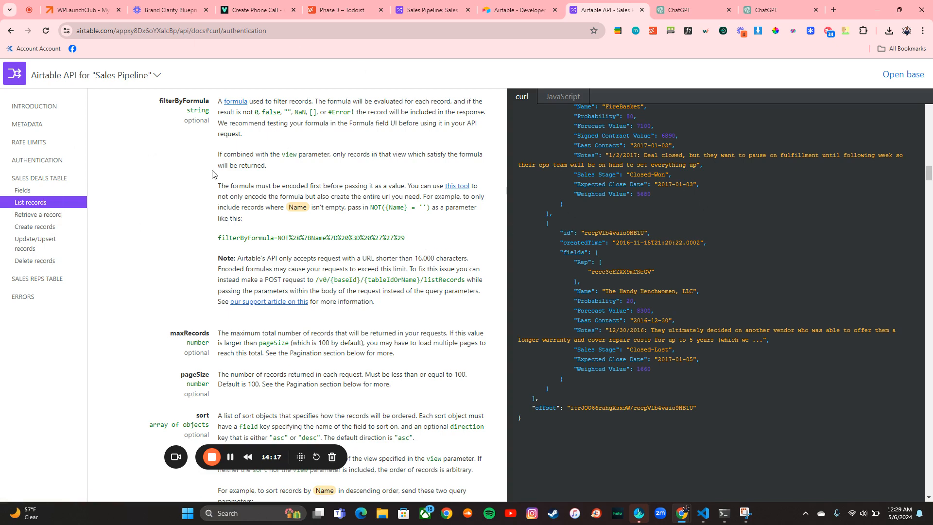
{"action": "scroll", "coordinate": [531, 248], "scroll_direction": "down", "scroll_amount": 7}
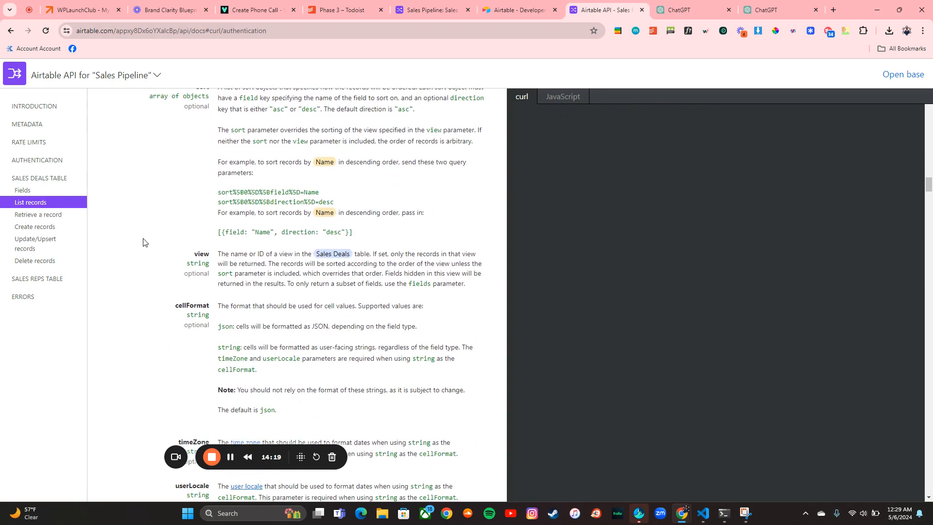
{"action": "scroll", "coordinate": [340, 244], "scroll_direction": "down", "scroll_amount": 7}
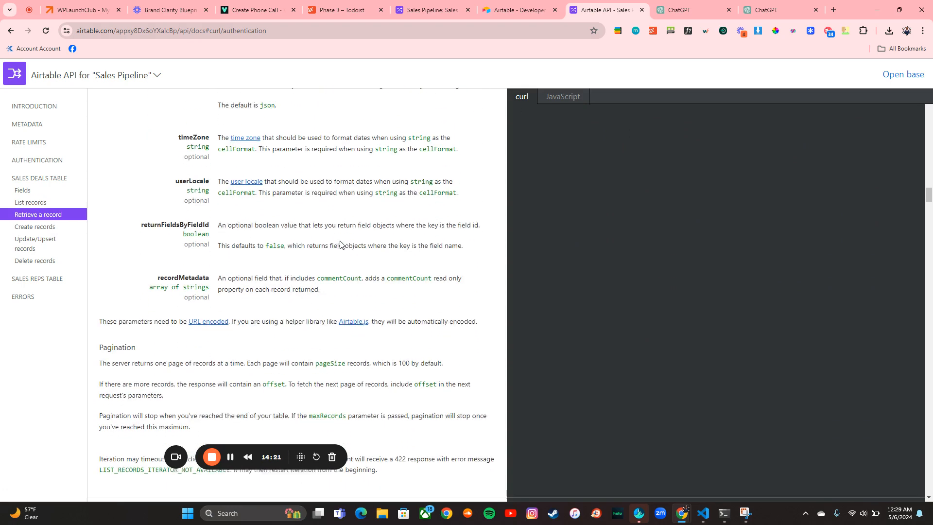
{"action": "scroll", "coordinate": [340, 245], "scroll_direction": "down", "scroll_amount": 6}
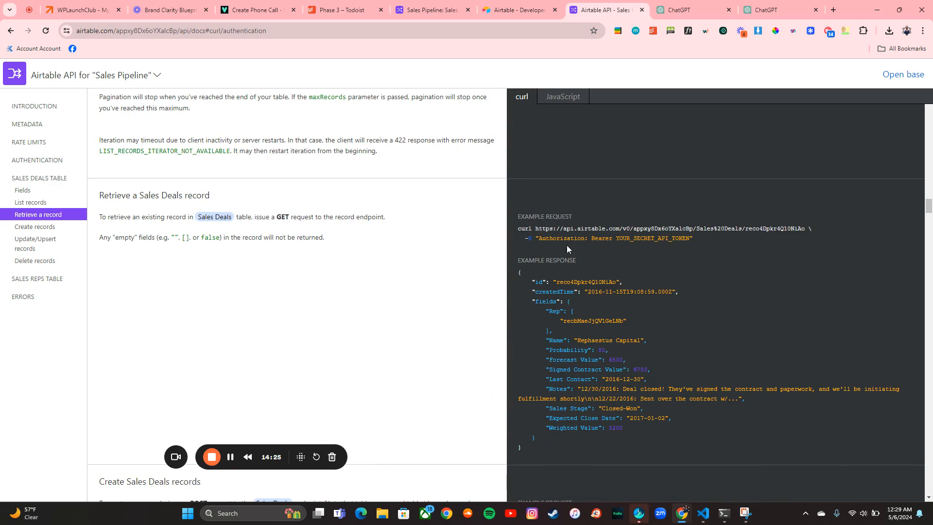
{"action": "scroll", "coordinate": [608, 348], "scroll_direction": "down", "scroll_amount": 3}
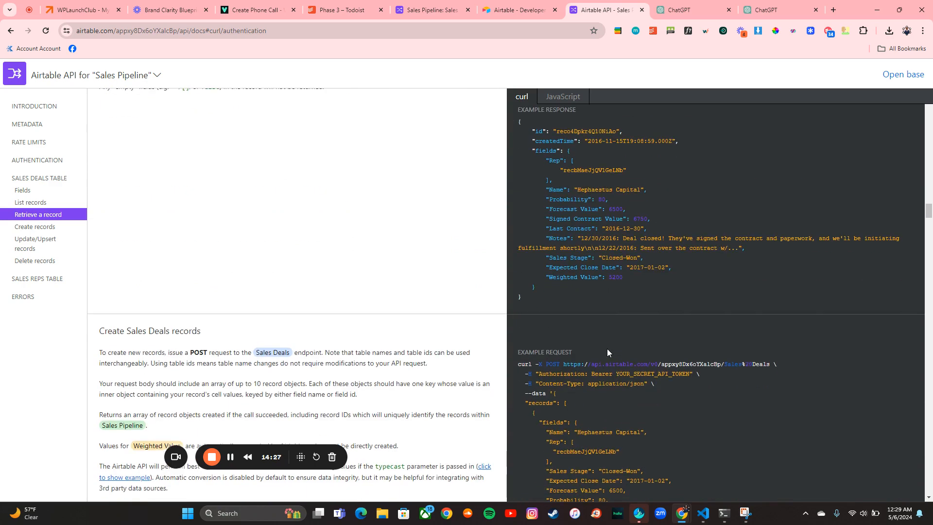
{"action": "scroll", "coordinate": [608, 348], "scroll_direction": "up", "scroll_amount": 2}
{"action": "scroll", "coordinate": [607, 348], "scroll_direction": "down", "scroll_amount": 1}
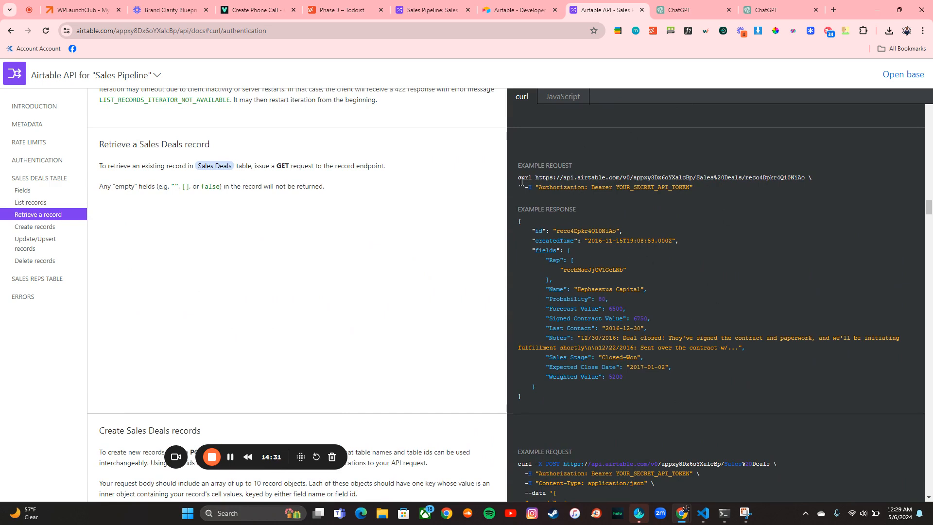
{"action": "left_click_drag", "start_coordinate": [509, 165], "coordinate": [619, 403]}
{"action": "key", "text": "ctrl+c"}
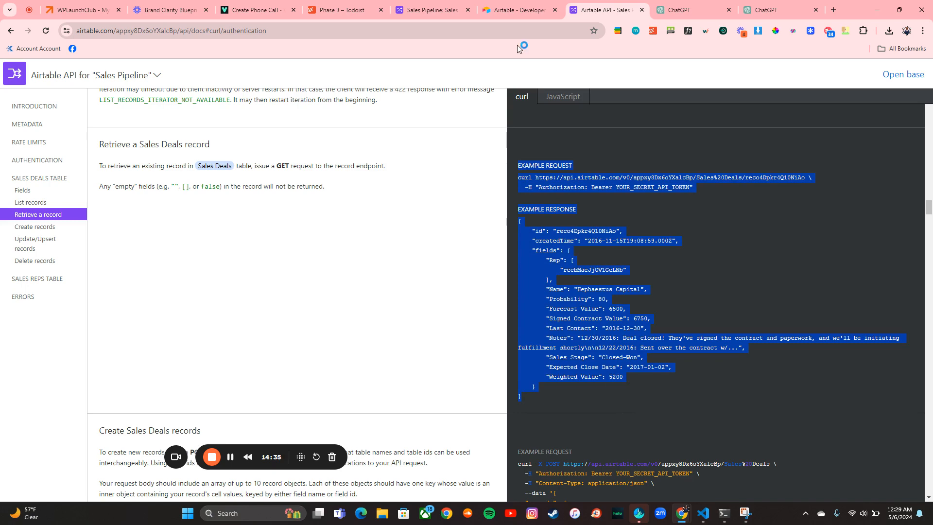
In the ChatGPT schema conversation, ask to add this information into the schema as well, including the copied request and response example.
{"action": "left_click", "coordinate": [699, 6]}
{"action": "left_click", "coordinate": [780, 7]}
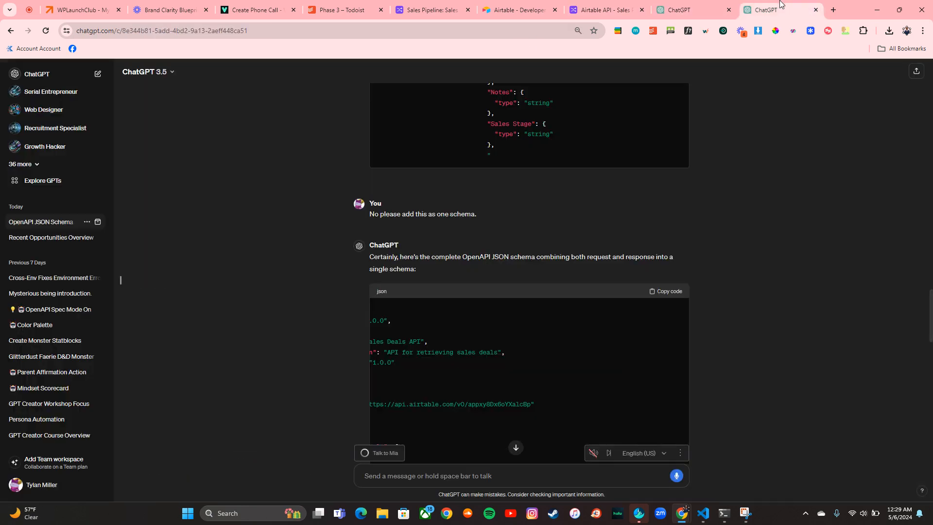
{"action": "type", "text": "Th"}
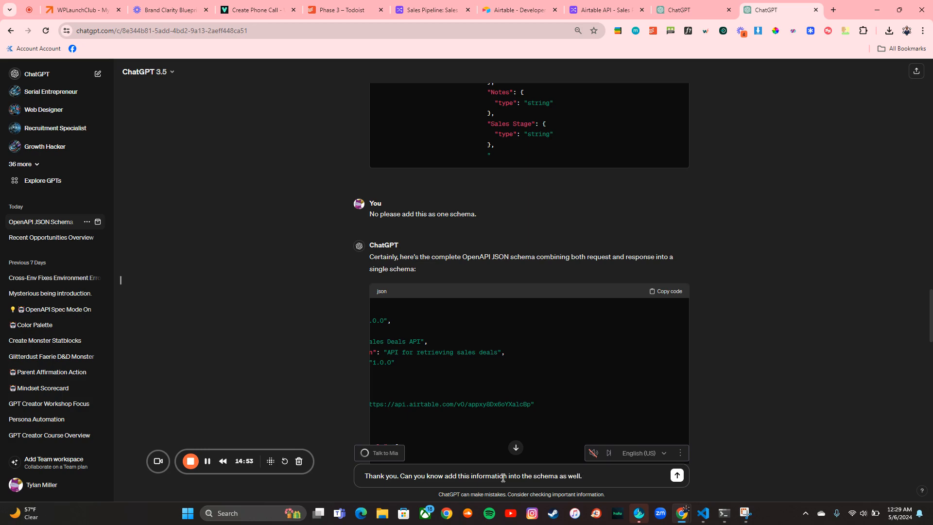
{"action": "key", "text": "ctrl+v"}
{"action": "key", "text": "Return"}
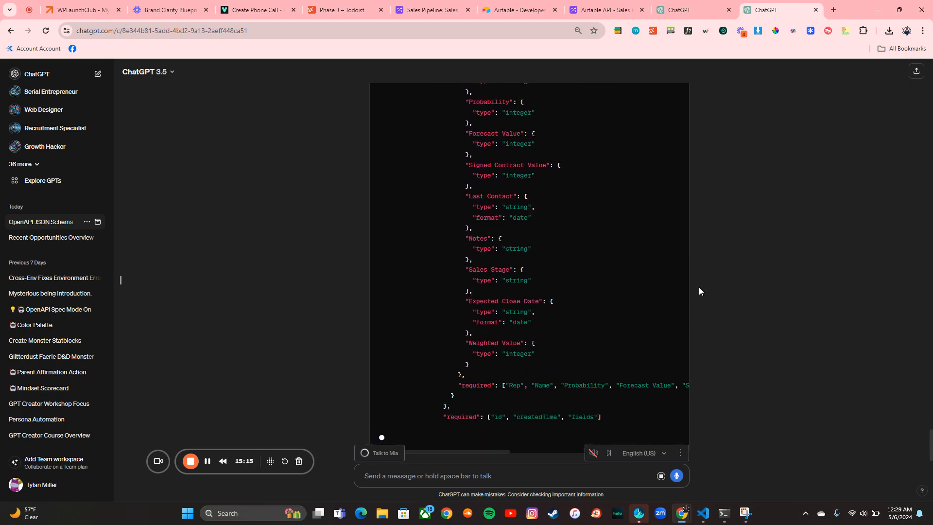
Copy the updated schema from ChatGPT's reply and replace the existing schema of the MyAirTable Demo action with it.
{"action": "scroll", "coordinate": [699, 291], "scroll_direction": "up", "scroll_amount": 15}
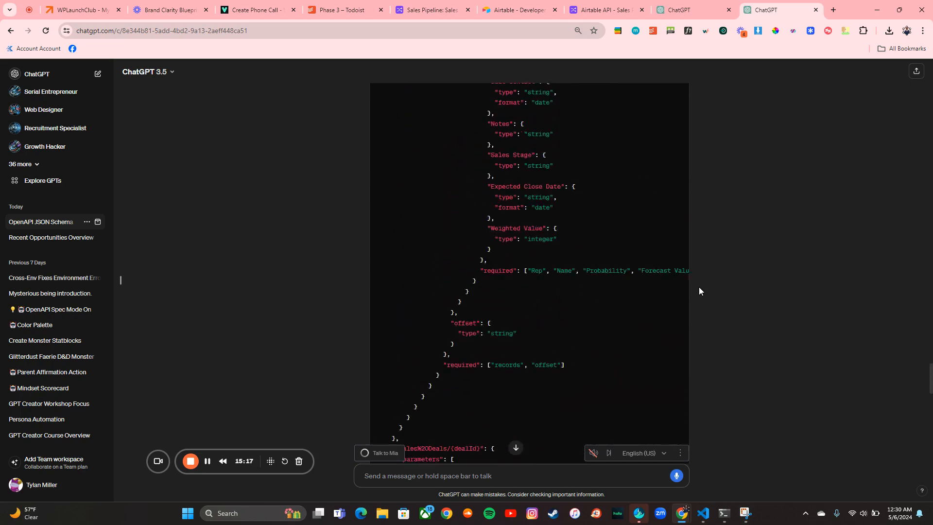
{"action": "scroll", "coordinate": [699, 291], "scroll_direction": "up", "scroll_amount": 5}
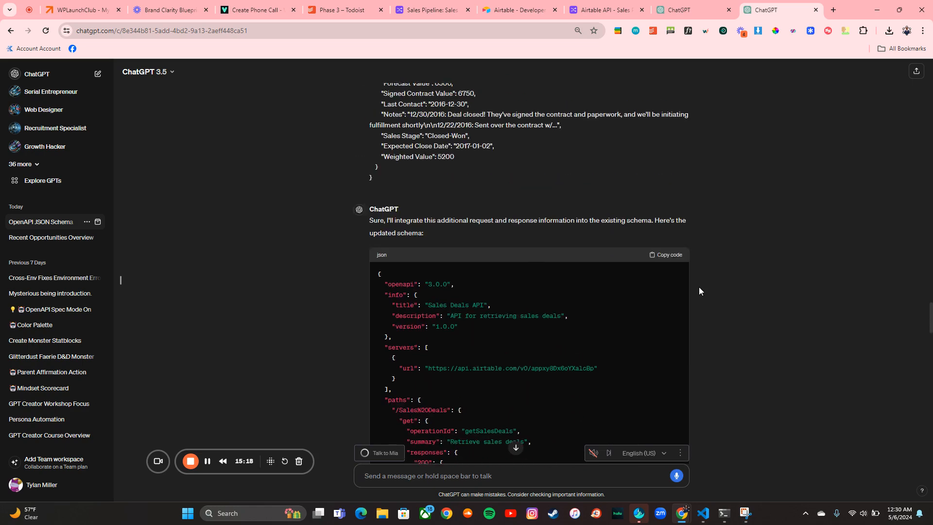
{"action": "left_click", "coordinate": [673, 257]}
{"action": "left_click", "coordinate": [690, 10]}
{"action": "scroll", "coordinate": [226, 323], "scroll_direction": "down", "scroll_amount": 1}
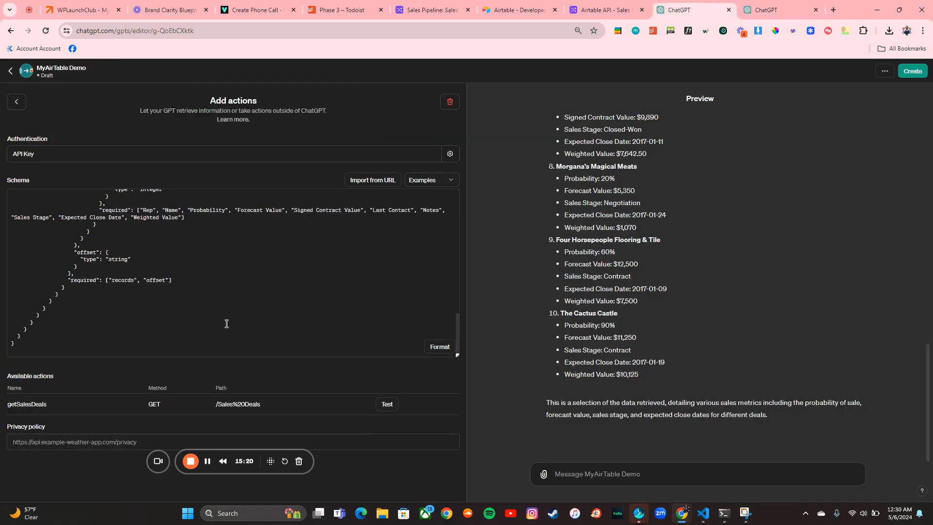
{"action": "left_click_drag", "start_coordinate": [30, 344], "coordinate": [17, 113]}
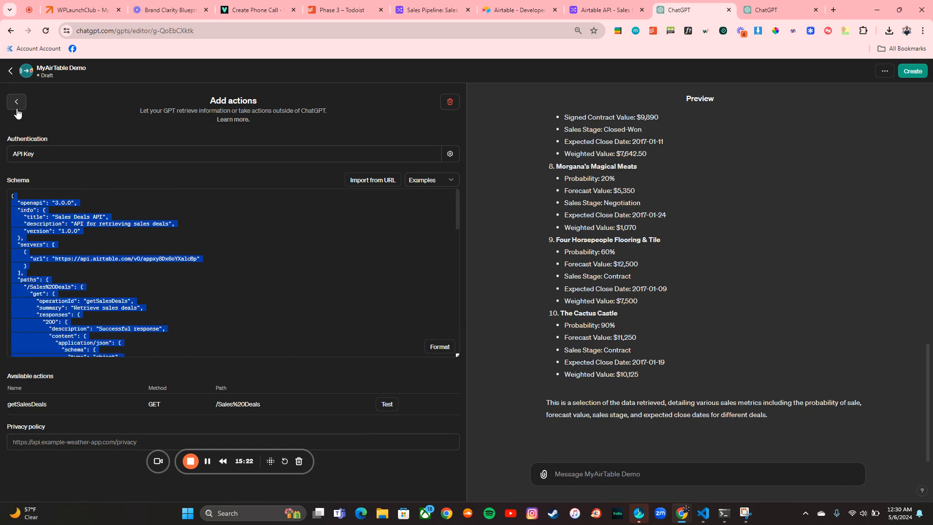
{"action": "key", "text": "BackSpace"}
{"action": "key", "text": "ctrl+v"}
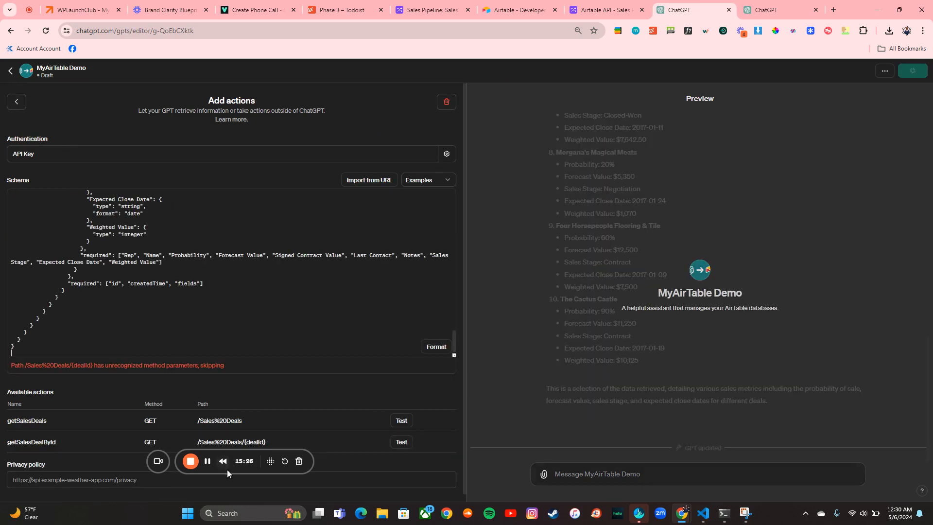
Copy the schema error about unrecognized method parameters on /Sales%20Deals/{dealId} and send it to ChatGPT.
{"action": "left_click_drag", "start_coordinate": [227, 469], "coordinate": [218, 332]}
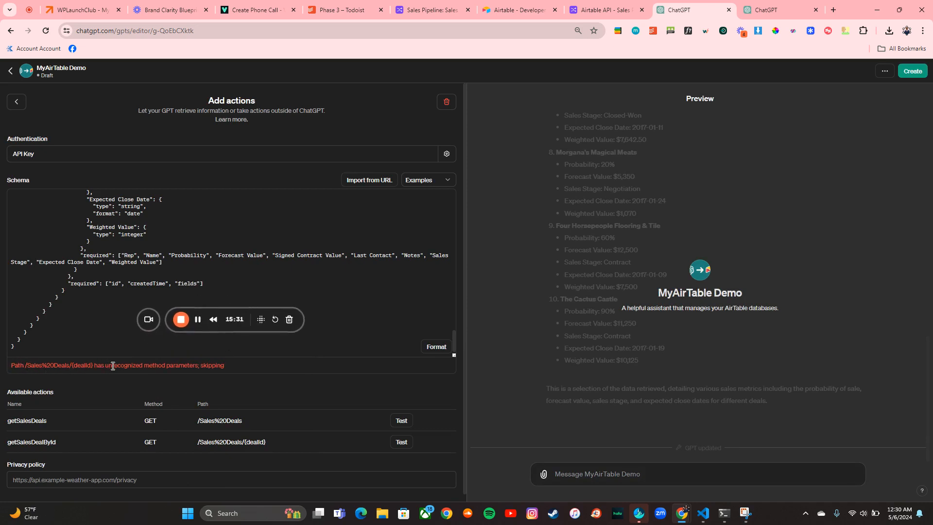
{"action": "triple_click", "coordinate": [188, 366]}
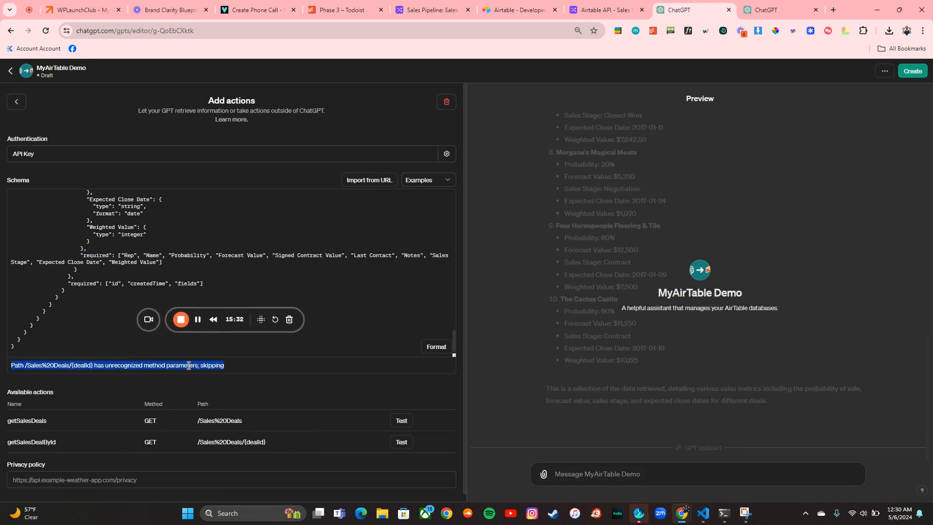
{"action": "left_click", "coordinate": [782, 5]}
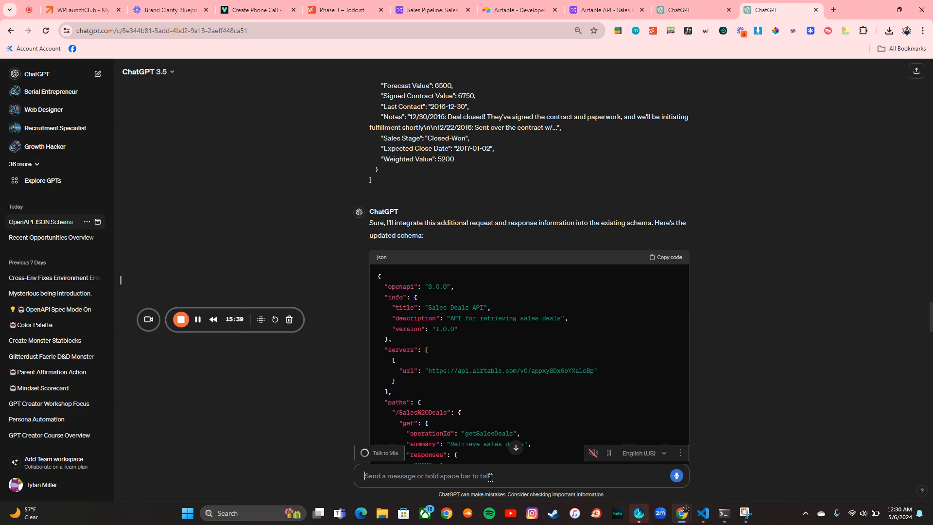
{"action": "key", "text": "ctrl+v"}
{"action": "key", "text": "Return"}
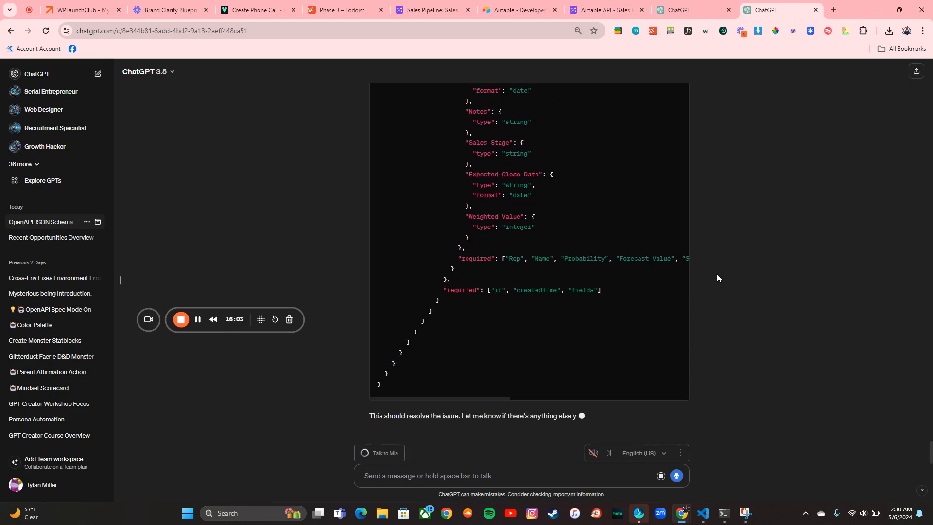
Copy the schema with the corrected /Sales%20Deals/{dealId} path and paste it over the action's current schema.
{"action": "scroll", "coordinate": [716, 277], "scroll_direction": "up", "scroll_amount": 7}
{"action": "scroll", "coordinate": [716, 278], "scroll_direction": "down", "scroll_amount": 5}
{"action": "scroll", "coordinate": [716, 277], "scroll_direction": "up", "scroll_amount": 10}
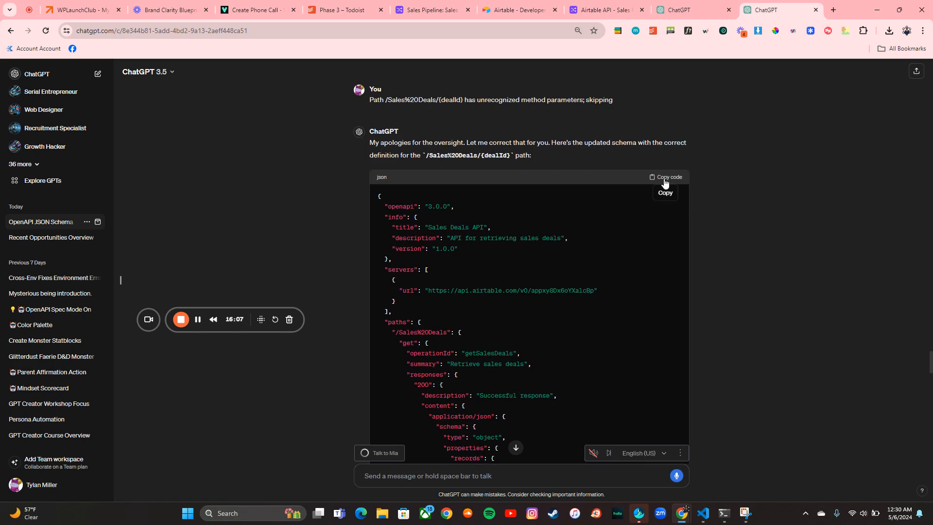
{"action": "left_click", "coordinate": [666, 177]}
{"action": "left_click", "coordinate": [697, 6]}
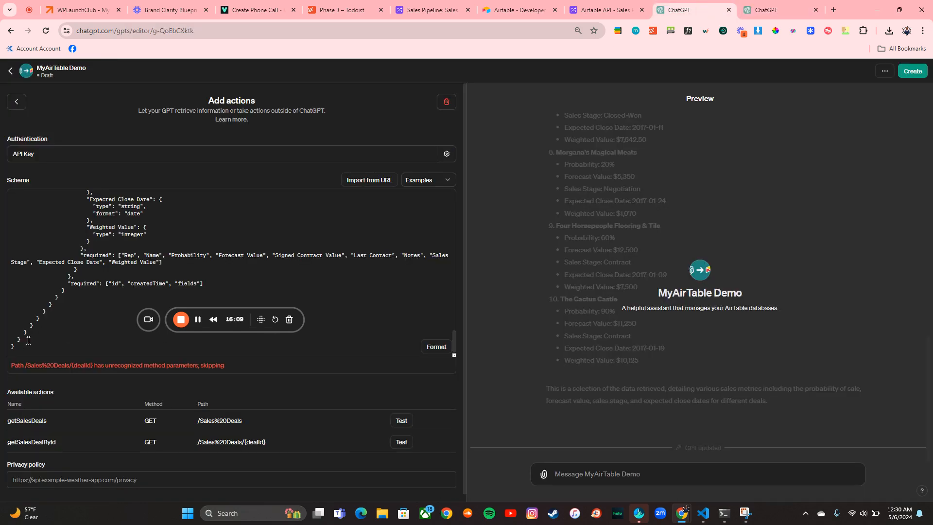
{"action": "key", "text": "ctrl+a"}
{"action": "key", "text": "ctrl+v"}
Copy the error shown under the action schema and send it to ChatGPT prefaced with "Here is the error".
{"action": "triple_click", "coordinate": [148, 365]}
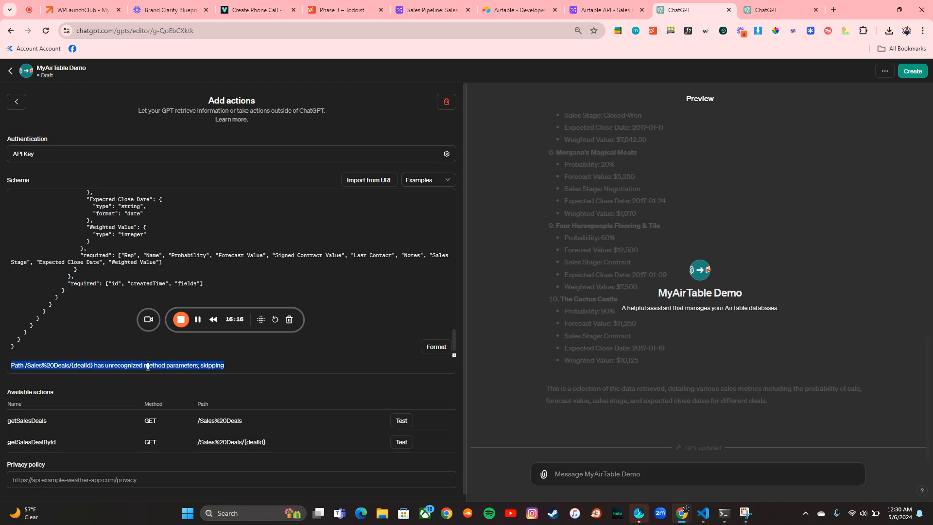
{"action": "right_click", "coordinate": [94, 364]}
{"action": "left_click", "coordinate": [168, 189]}
{"action": "left_click", "coordinate": [772, 9]}
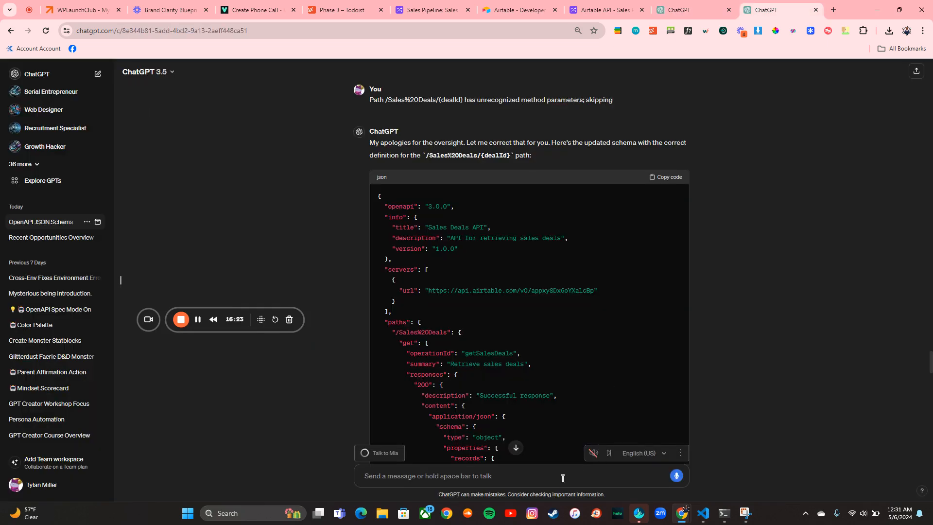
{"action": "type", "text": "Here is"}
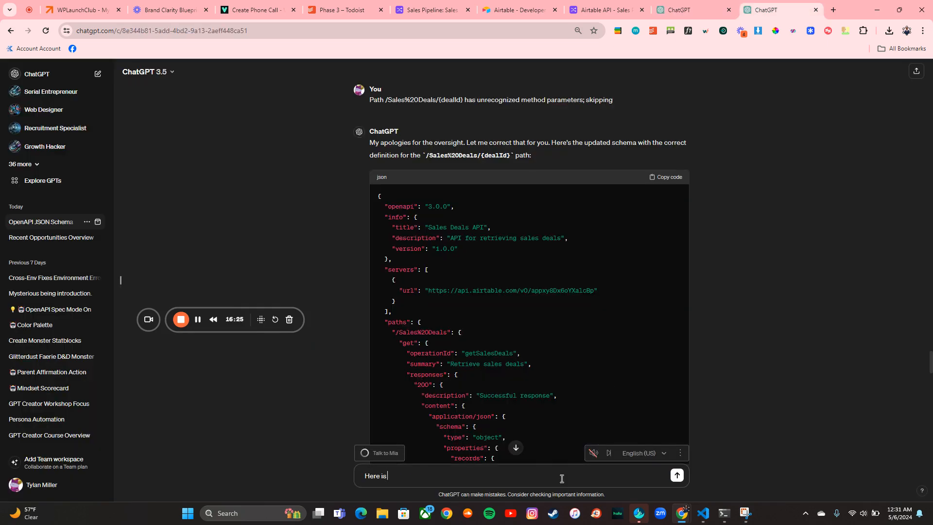
{"action": "type", "text": " the error"}
{"action": "key", "text": "ctrl+v"}
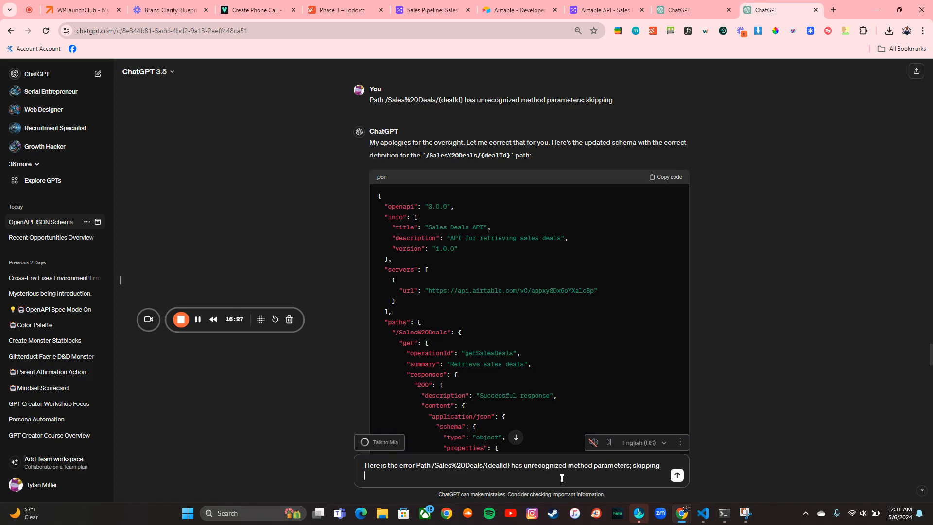
{"action": "key", "text": "Return"}
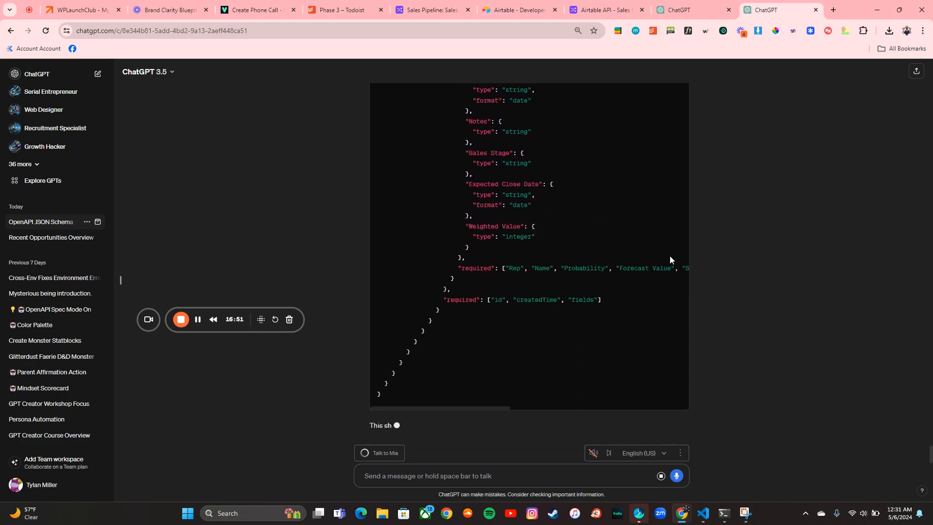
Replace the MyAirTable Demo action's schema with the corrected one from ChatGPT's latest reply and test the getSalesDealById action.
{"action": "scroll", "coordinate": [670, 256], "scroll_direction": "up", "scroll_amount": 20}
{"action": "scroll", "coordinate": [670, 255], "scroll_direction": "up", "scroll_amount": 10}
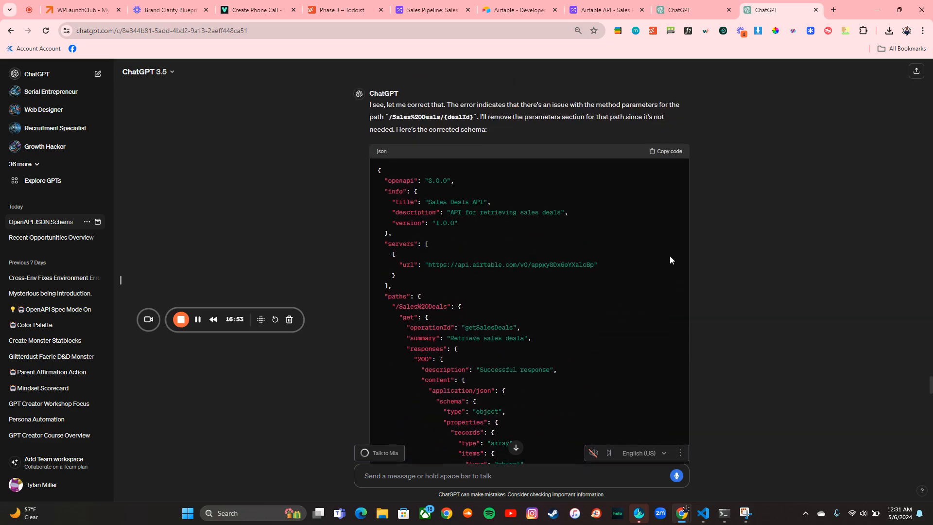
{"action": "left_click", "coordinate": [662, 153]}
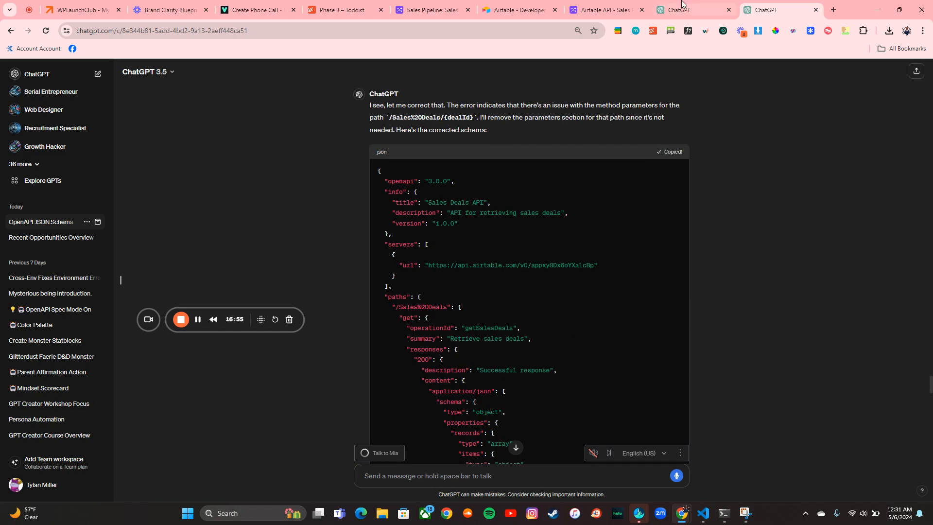
{"action": "left_click", "coordinate": [682, 2]}
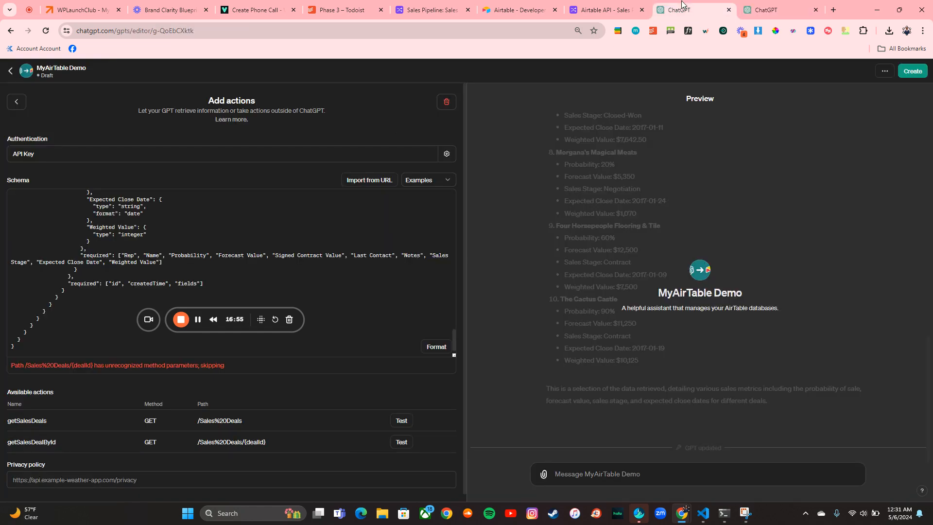
{"action": "left_click", "coordinate": [27, 347]}
{"action": "key", "text": "ctrl+a"}
{"action": "key", "text": "ctrl+v"}
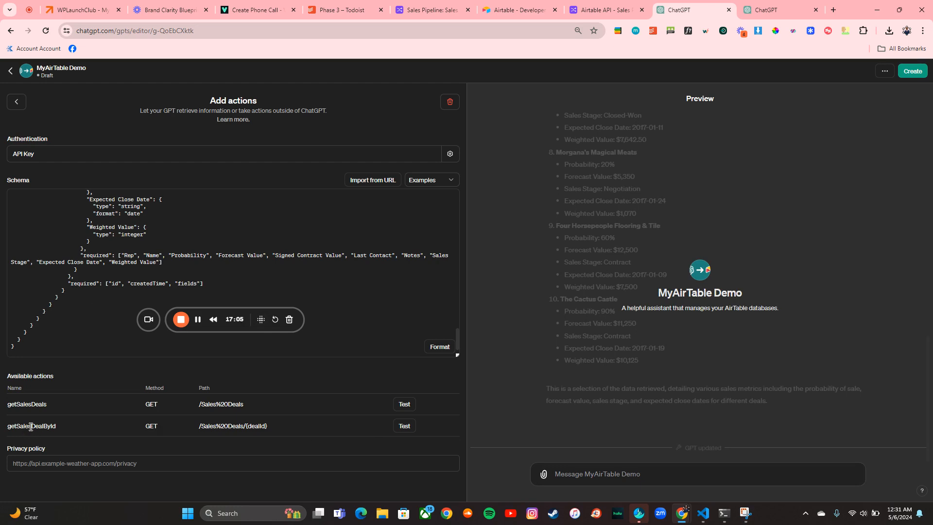
{"action": "left_click", "coordinate": [405, 426]}
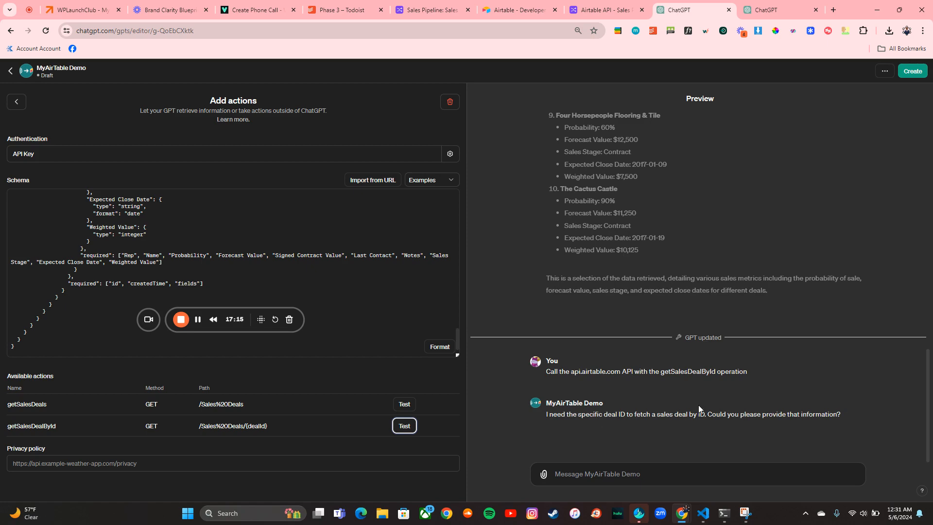
Switch to the Sales Pipeline base in Airtable and close the search in the Sales Deals table.
{"action": "left_click", "coordinate": [431, 10]}
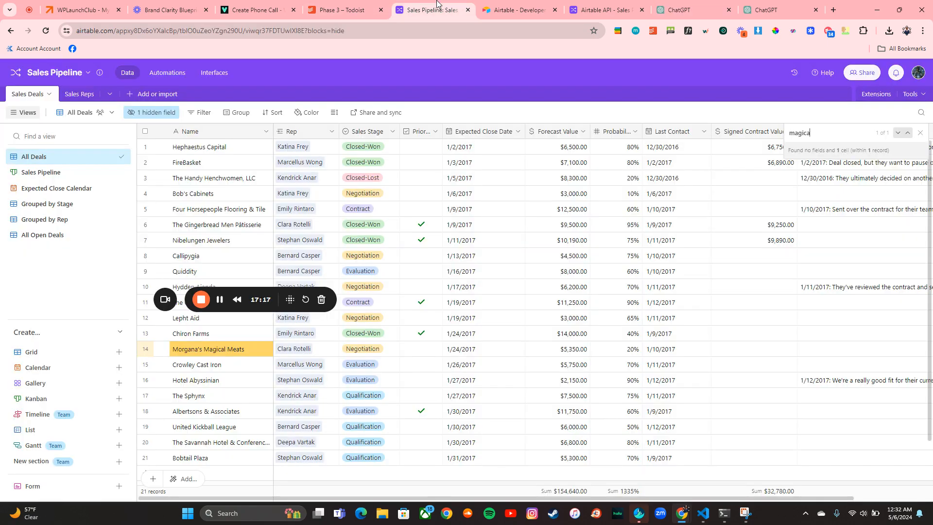
{"action": "scroll", "coordinate": [360, 178], "scroll_direction": "right", "scroll_amount": 2}
{"action": "scroll", "coordinate": [360, 178], "scroll_direction": "down", "scroll_amount": 1}
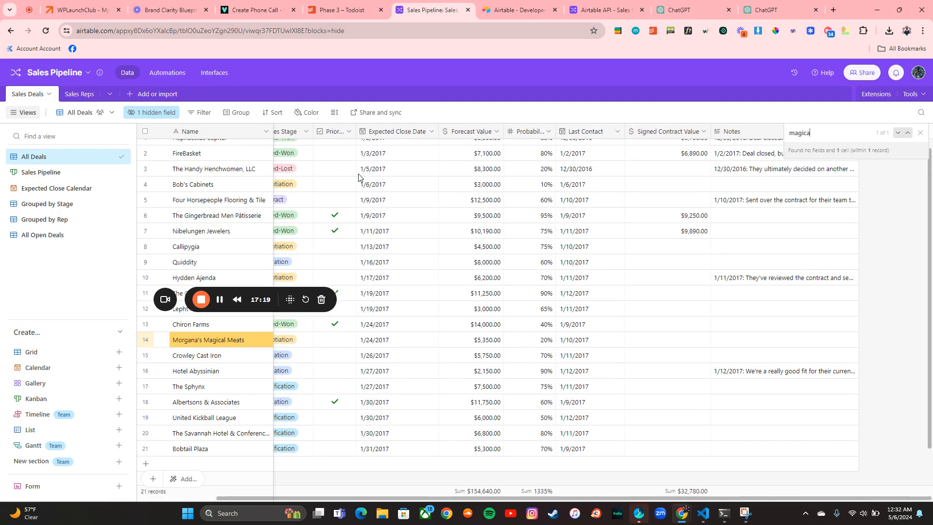
{"action": "scroll", "coordinate": [512, 258], "scroll_direction": "up", "scroll_amount": 1}
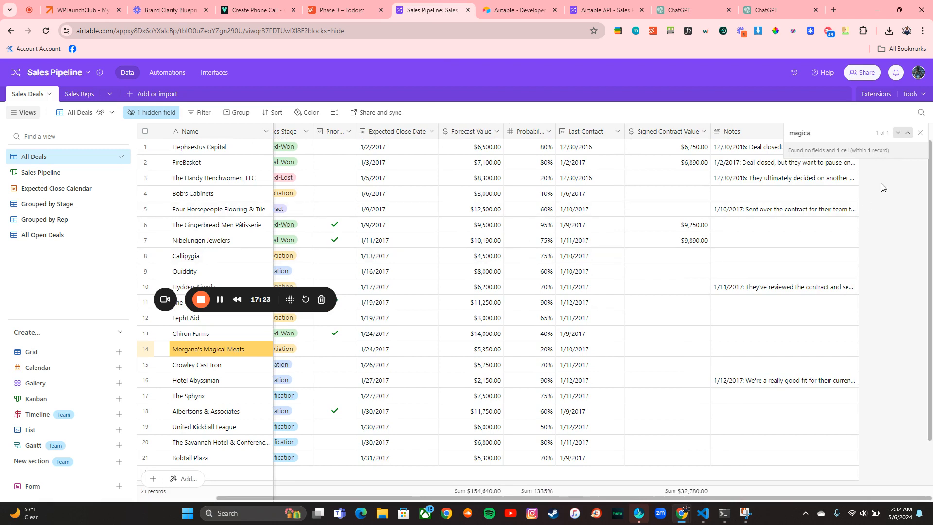
{"action": "key", "text": "Escape"}
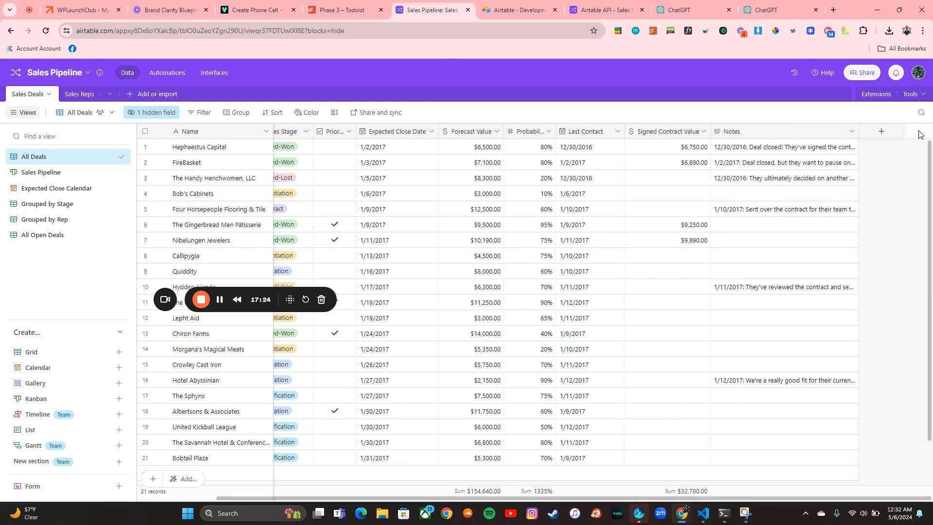
Add a Formula field named "form" to the Sales Deals table with the formula RECORD_ID().
{"action": "left_click", "coordinate": [874, 133]}
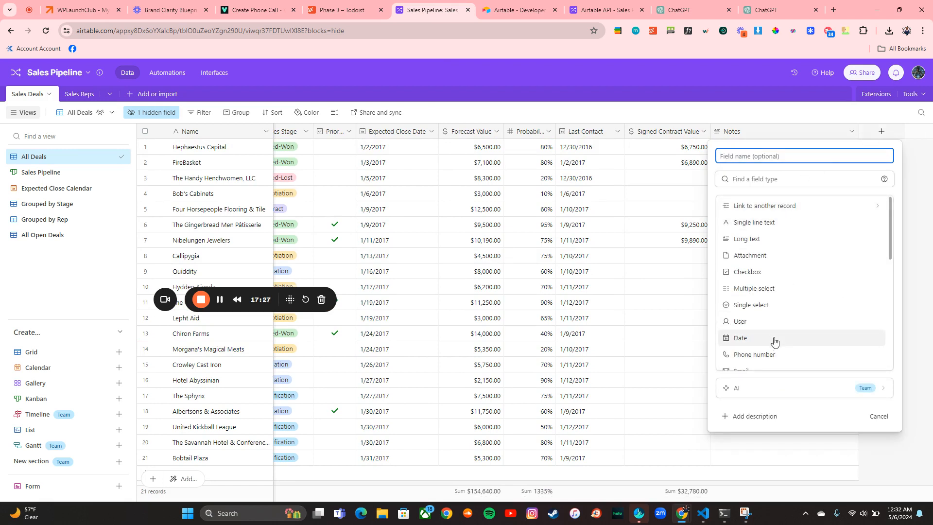
{"action": "type", "text": "form"}
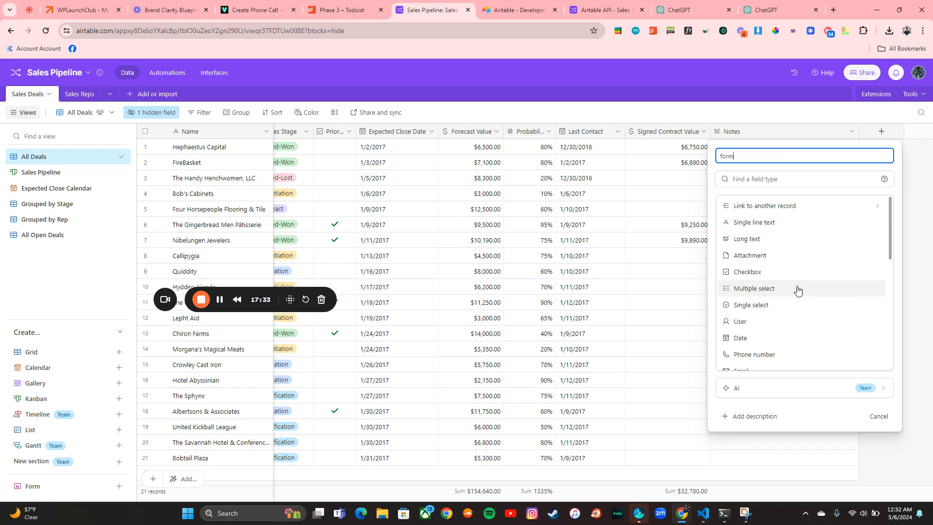
{"action": "scroll", "coordinate": [797, 290], "scroll_direction": "down", "scroll_amount": 4}
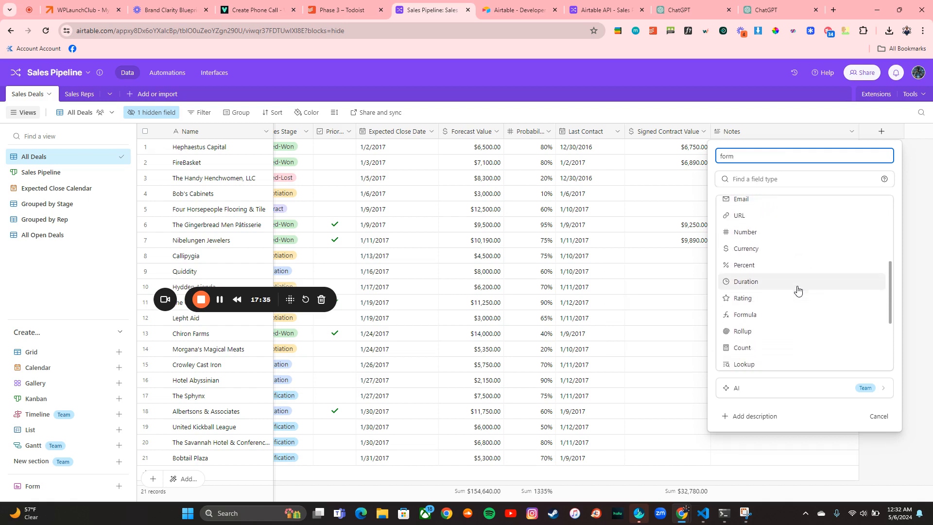
{"action": "left_click", "coordinate": [787, 325]}
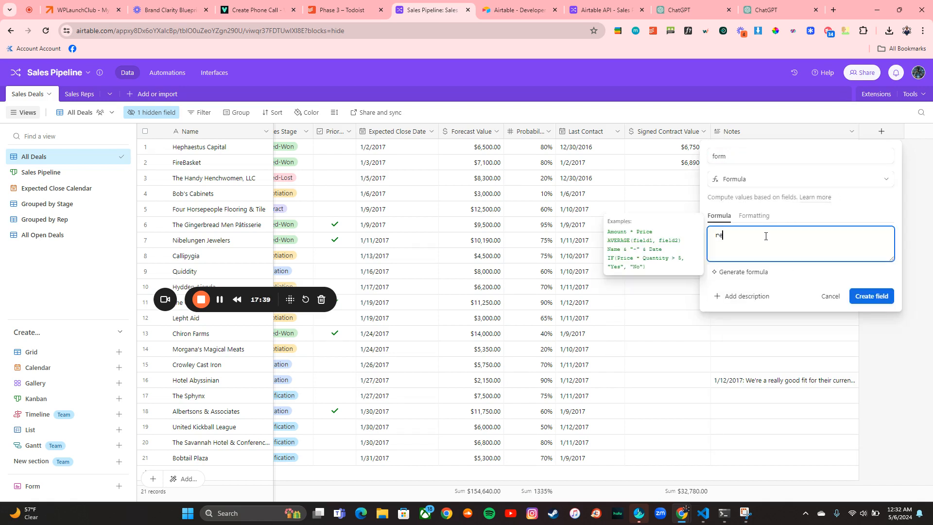
{"action": "left_click", "coordinate": [753, 305]}
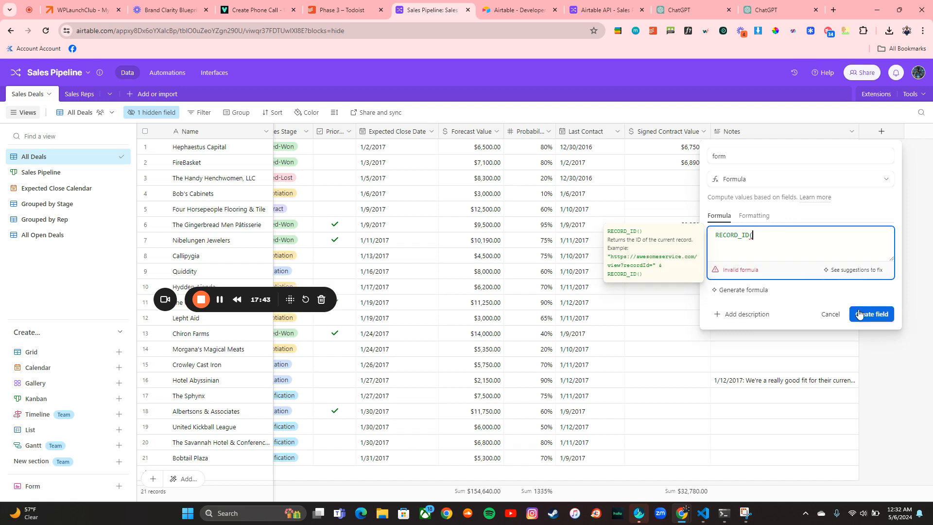
{"action": "type", "text": ")"}
{"action": "left_click", "coordinate": [873, 314]}
{"action": "left_click", "coordinate": [873, 313]}
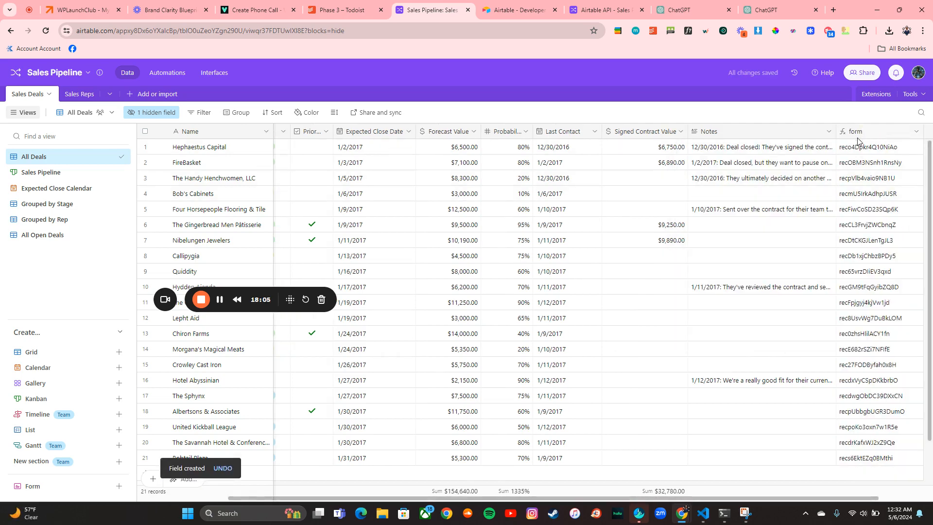
Copy the Hephaestus Capital record ID from the form field, send it in the MyAirTable Demo preview and allow the call to api.airtable.com.
{"action": "left_click", "coordinate": [856, 152]}
{"action": "left_click", "coordinate": [918, 146]}
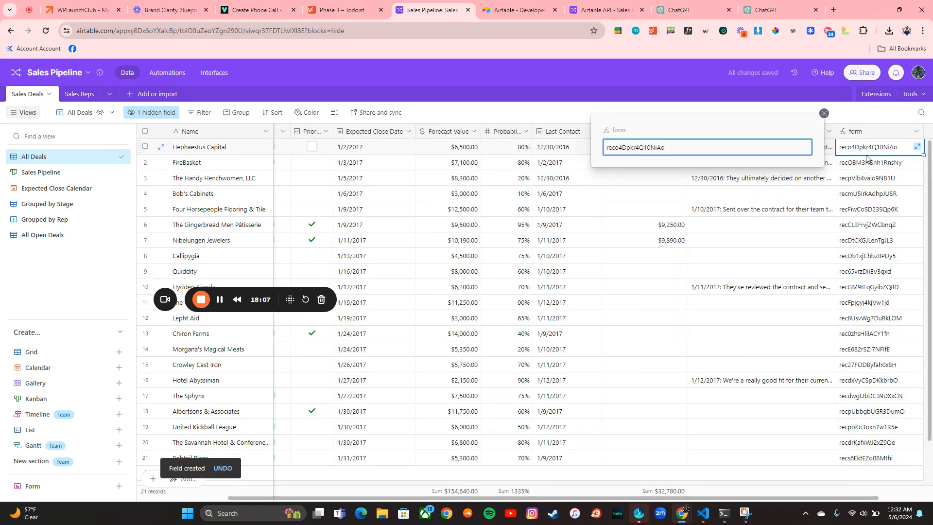
{"action": "triple_click", "coordinate": [709, 153]}
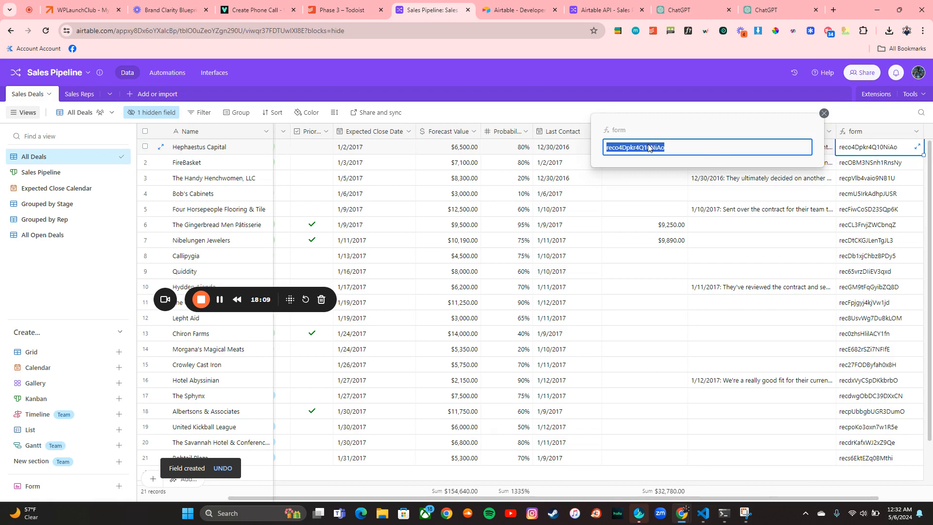
{"action": "left_click", "coordinate": [753, 4]}
{"action": "left_click", "coordinate": [680, 10]}
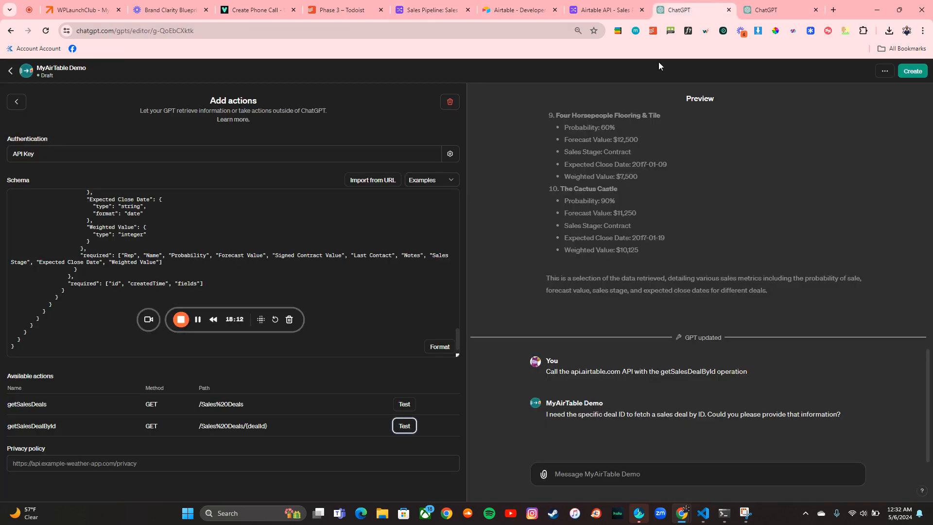
{"action": "left_click", "coordinate": [567, 467]}
{"action": "key", "text": "ctrl+v"}
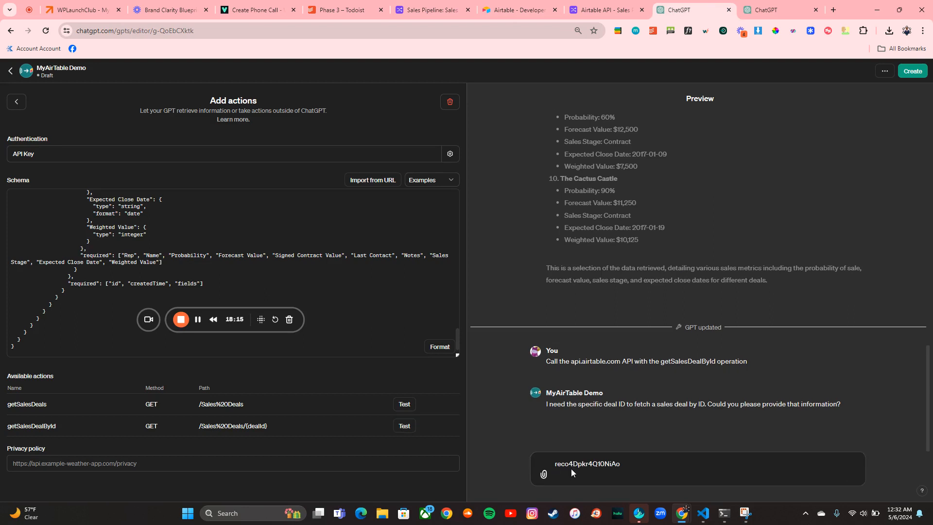
{"action": "key", "text": "Return"}
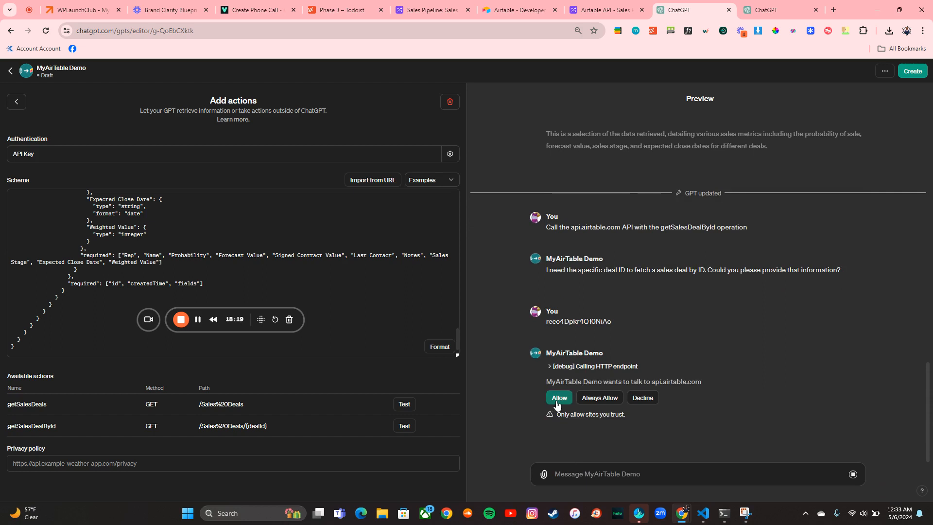
{"action": "left_click", "coordinate": [557, 401]}
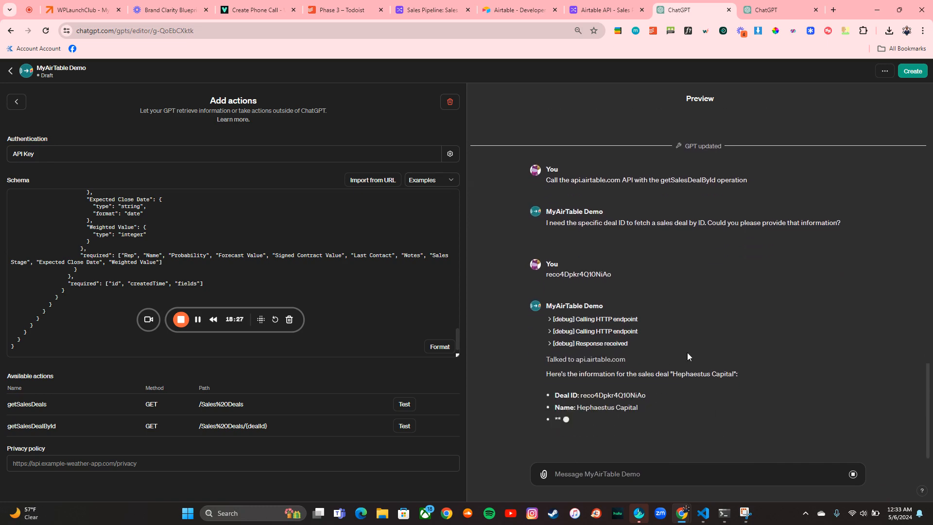
Compare the Hephaestus Capital record in the Sales Deals table with the deal details returned in the GPT preview.
{"action": "left_click", "coordinate": [766, 10]}
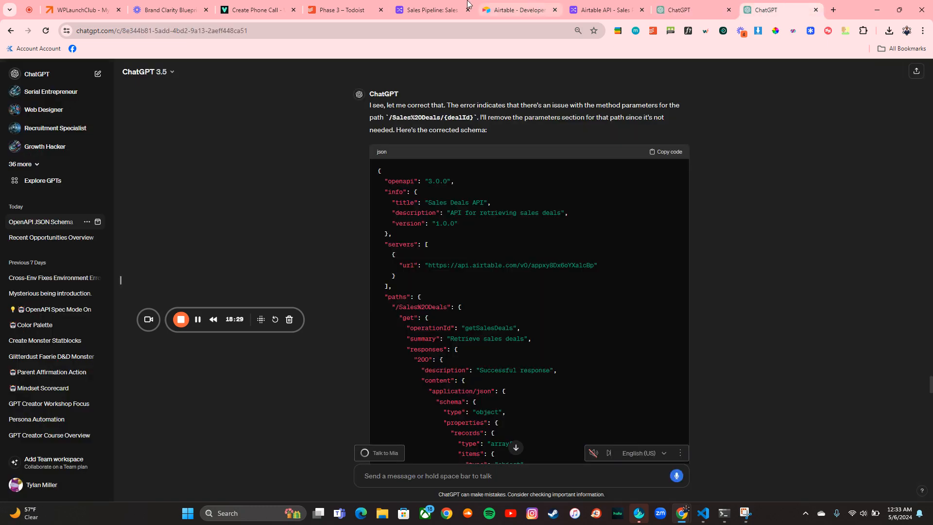
{"action": "left_click", "coordinate": [451, 5]}
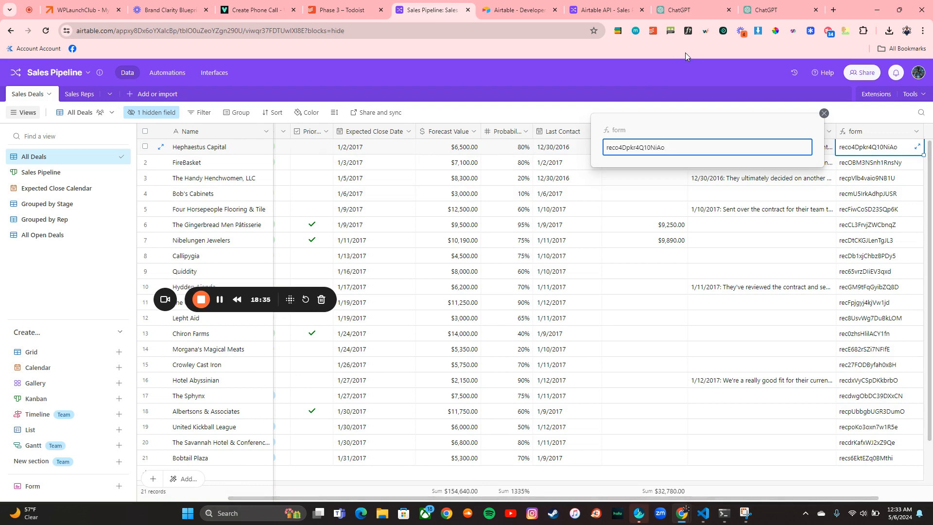
{"action": "left_click", "coordinate": [704, 6]}
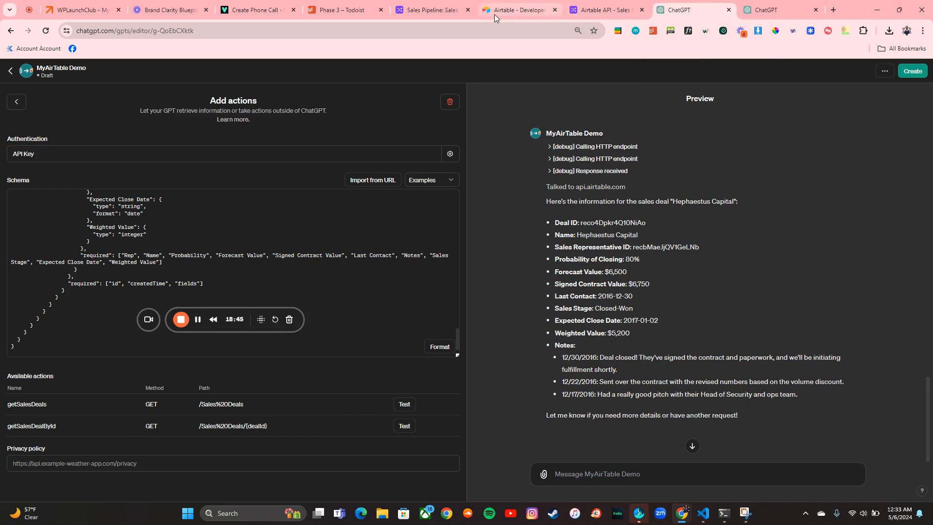
Copy the example request and example response of the Create Sales Deals records section from the Airtable API documentation.
{"action": "left_click", "coordinate": [603, 10]}
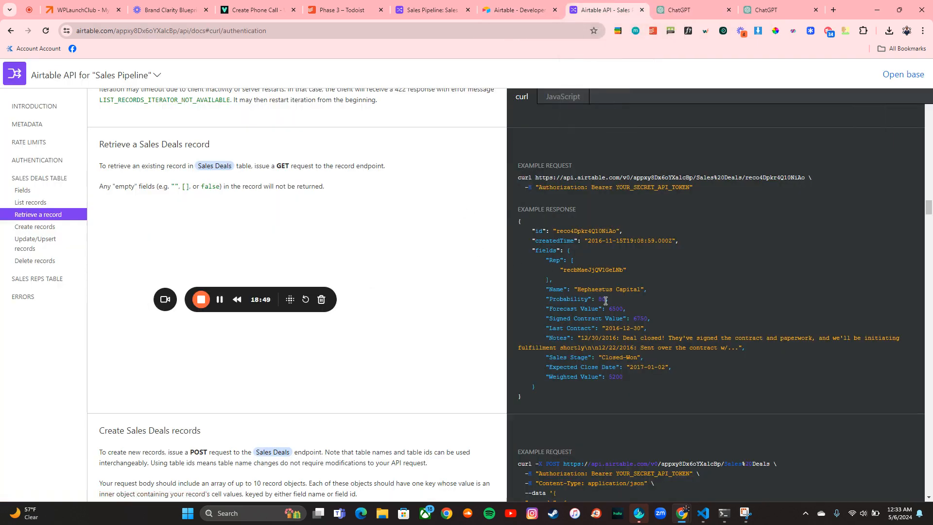
{"action": "scroll", "coordinate": [605, 300], "scroll_direction": "down", "scroll_amount": 4}
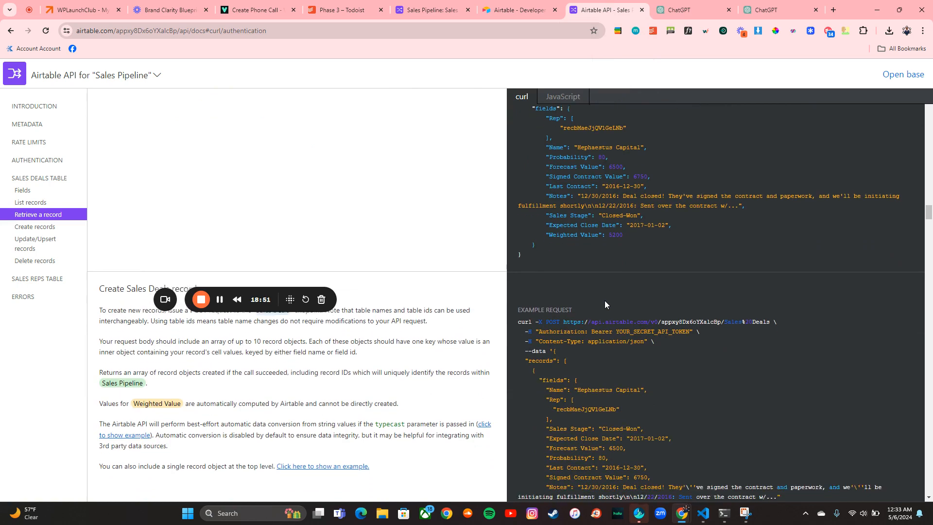
{"action": "scroll", "coordinate": [605, 302], "scroll_direction": "down", "scroll_amount": 1}
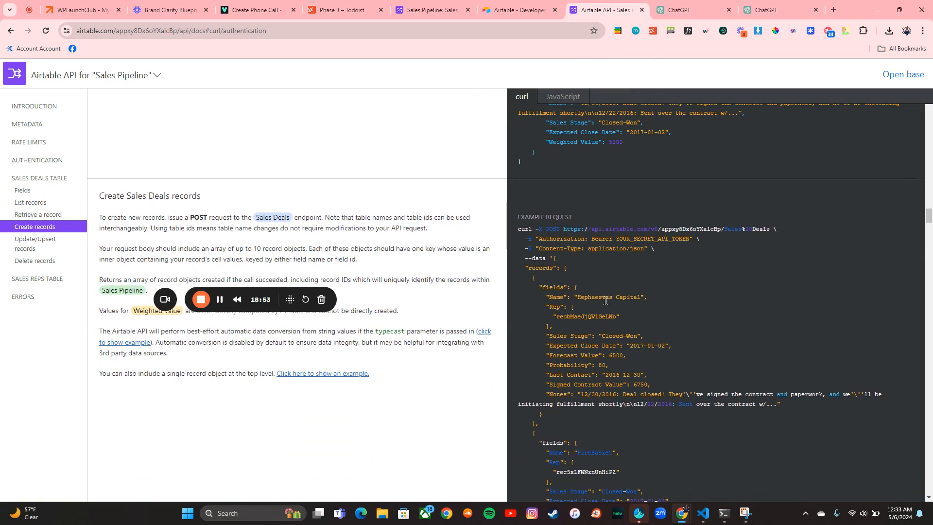
{"action": "scroll", "coordinate": [582, 240], "scroll_direction": "down", "scroll_amount": 7}
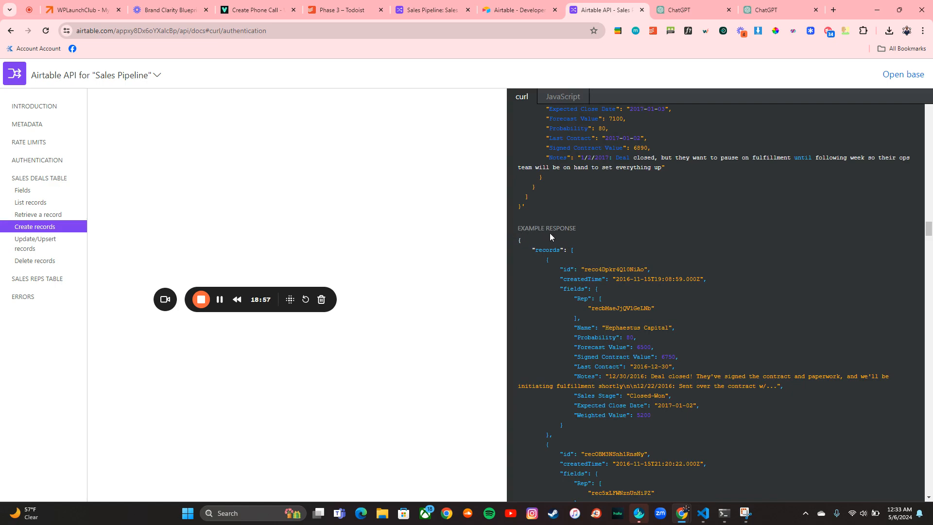
{"action": "scroll", "coordinate": [587, 219], "scroll_direction": "up", "scroll_amount": 3}
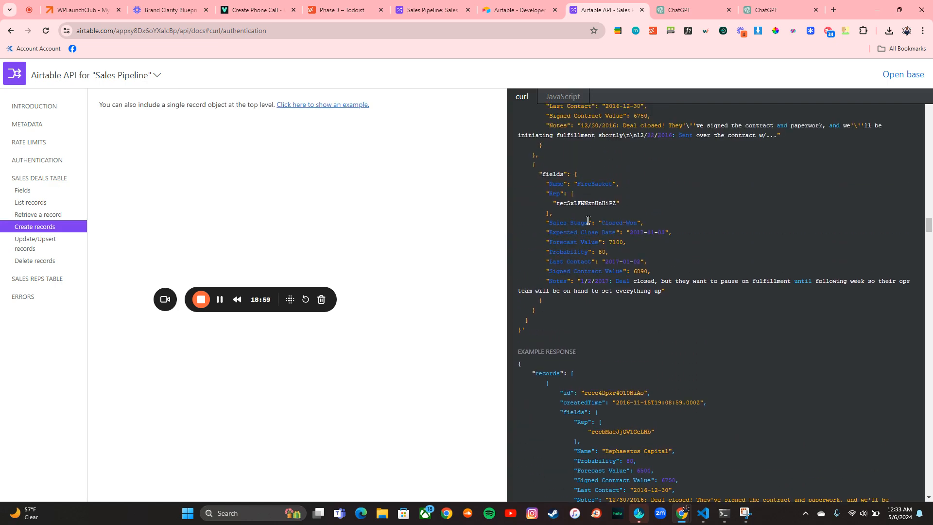
{"action": "scroll", "coordinate": [586, 220], "scroll_direction": "up", "scroll_amount": 6}
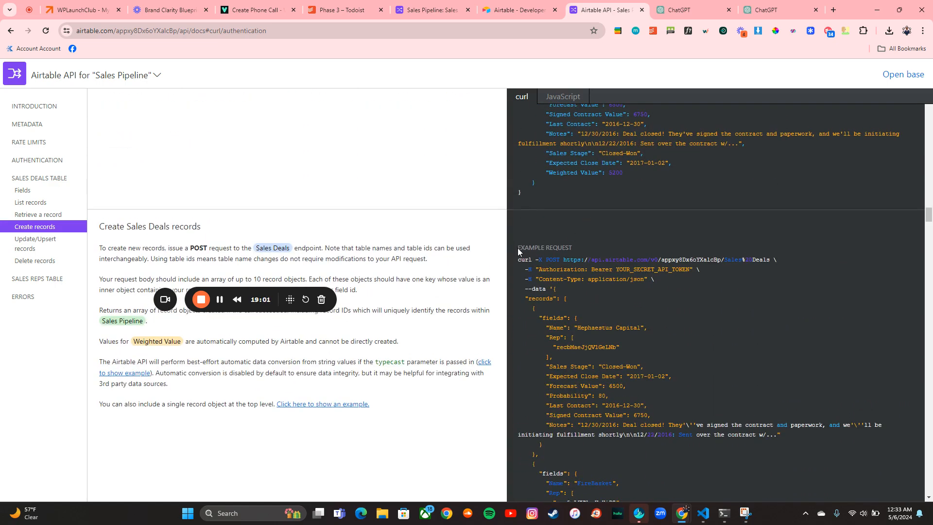
{"action": "left_click_drag", "start_coordinate": [517, 247], "coordinate": [677, 371]}
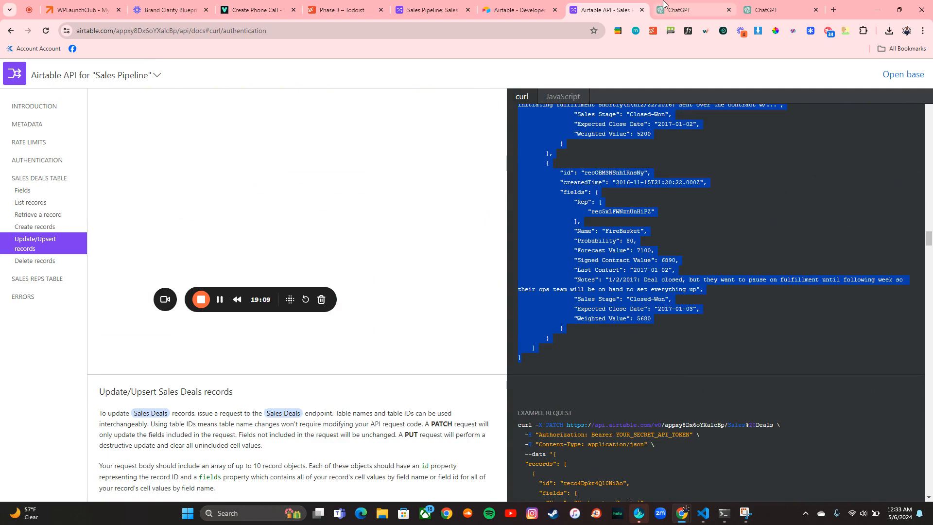
Send ChatGPT the copied create-records example, prefaced with "Thank you. Can you continue and add this information now to the schema as well.".
{"action": "left_click", "coordinate": [777, 10]}
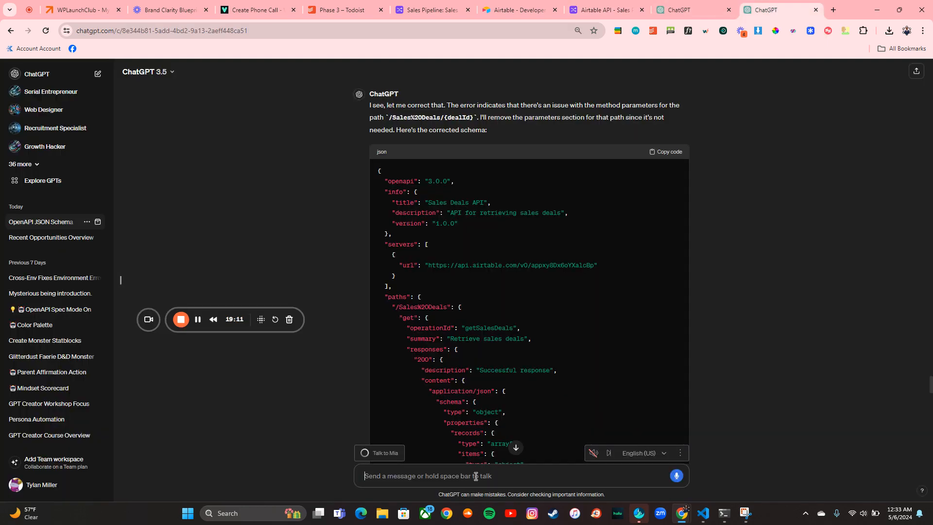
{"action": "type", "text": "Thank you. Can you continue and add this information now to the schema as well."}
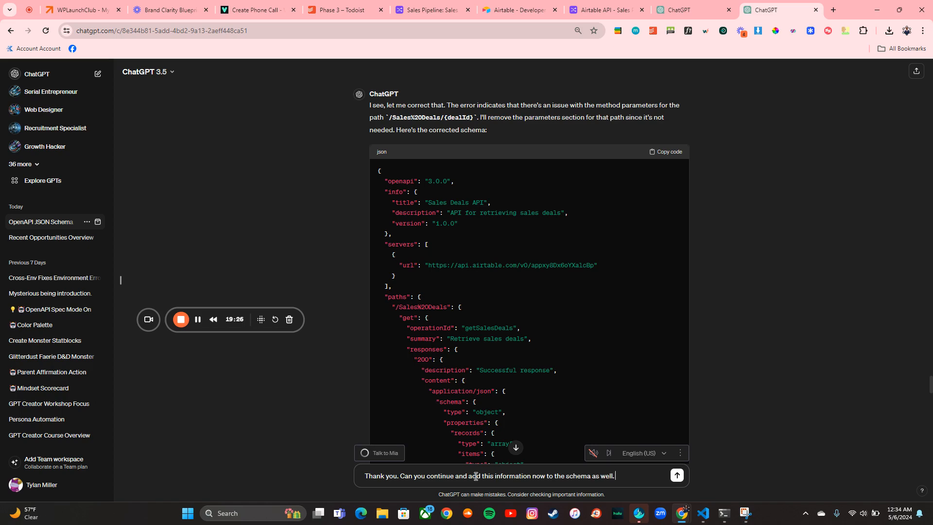
{"action": "key", "text": "ctrl+v"}
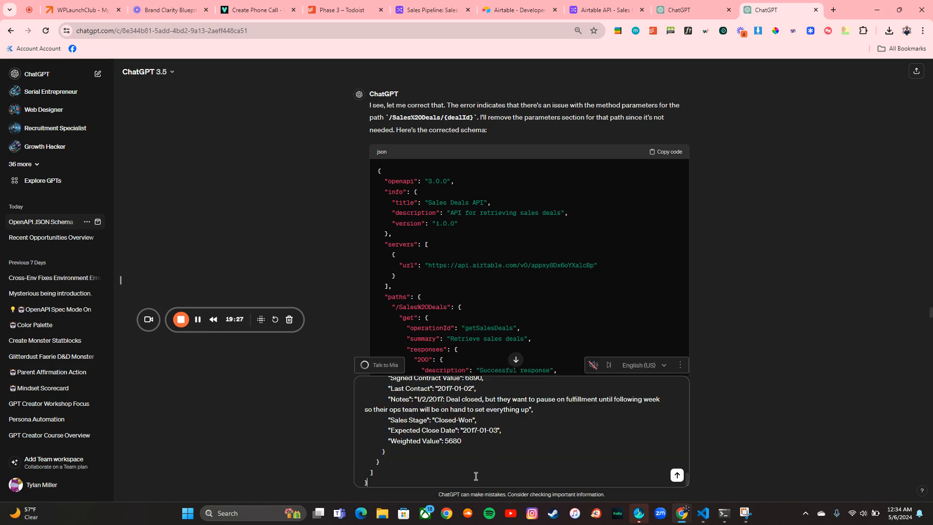
{"action": "key", "text": "Return"}
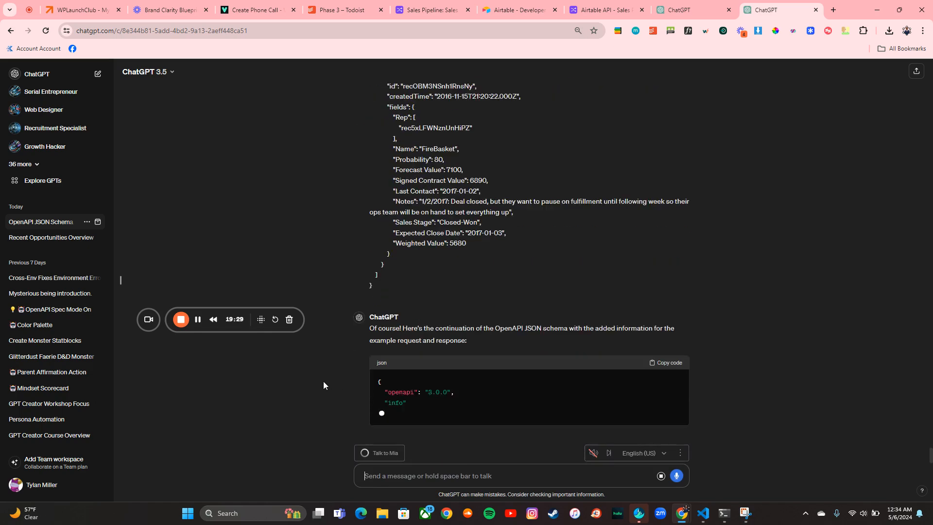
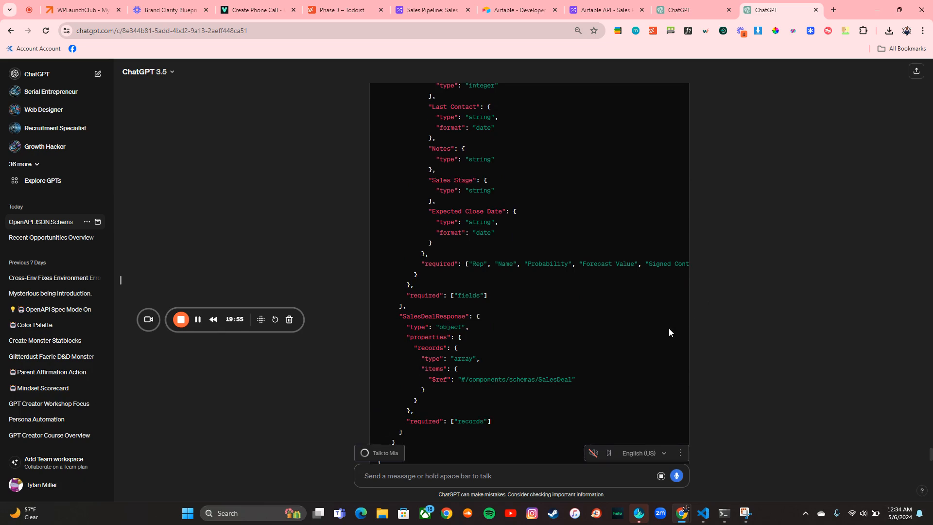
Copy ChatGPT's extended OpenAPI schema and replace the entire action schema of the MyAirTable Demo GPT with it.
{"action": "scroll", "coordinate": [742, 222], "scroll_direction": "up", "scroll_amount": 15}
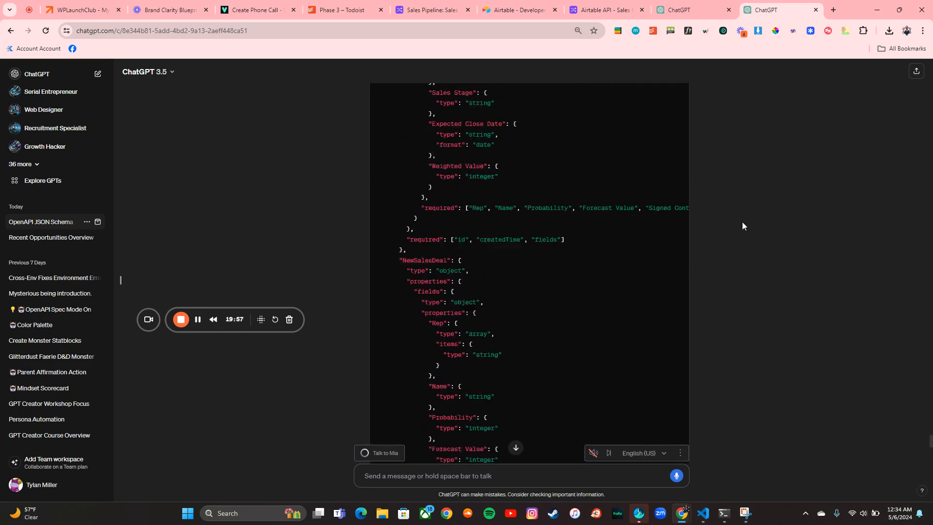
{"action": "scroll", "coordinate": [741, 225], "scroll_direction": "down", "scroll_amount": 1}
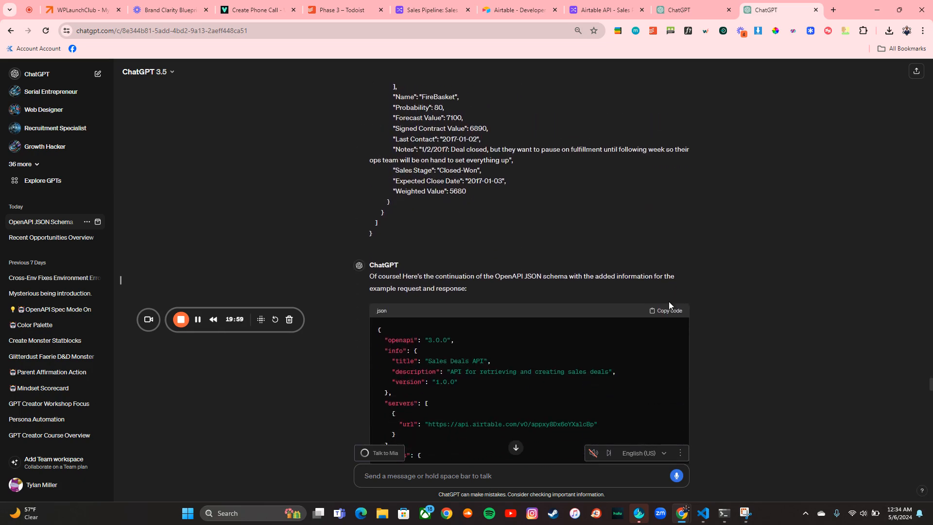
{"action": "left_click", "coordinate": [666, 313]}
{"action": "left_click", "coordinate": [709, 5]}
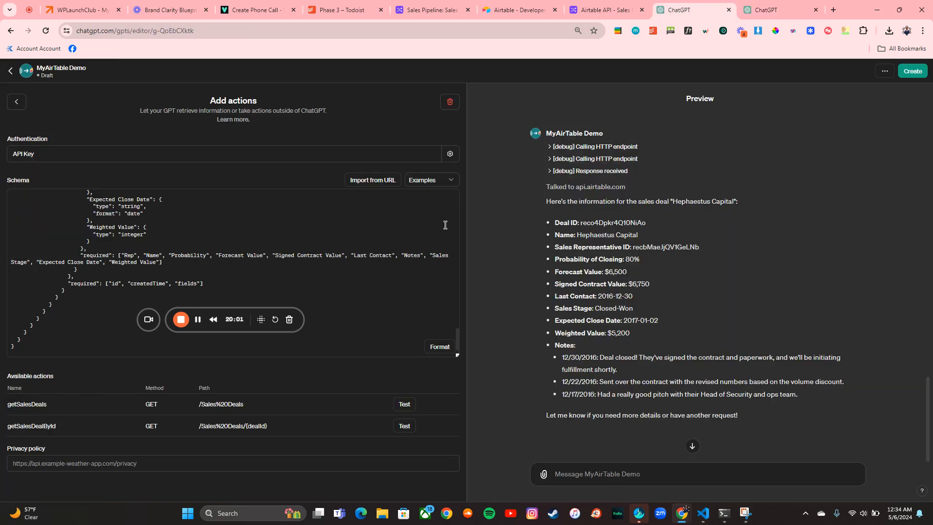
{"action": "left_click_drag", "start_coordinate": [20, 349], "coordinate": [2, 168]}
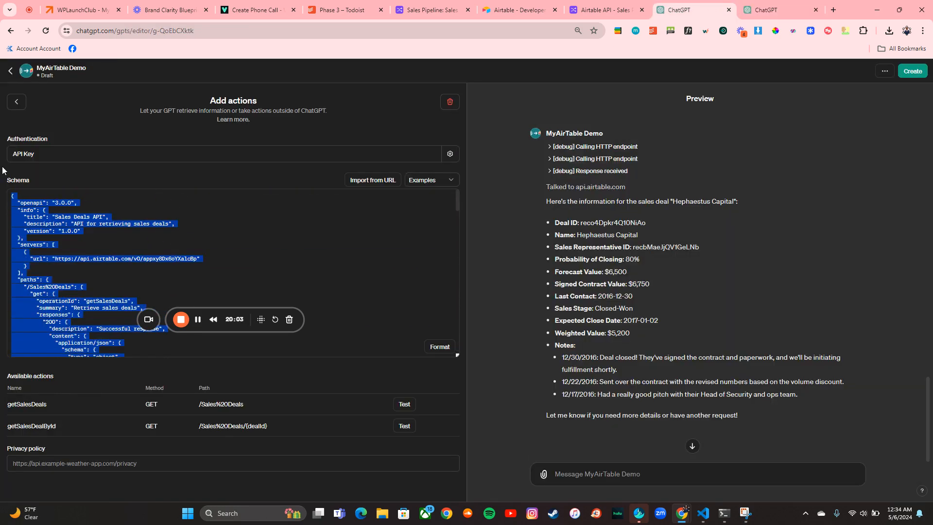
{"action": "key", "text": "ctrl+v"}
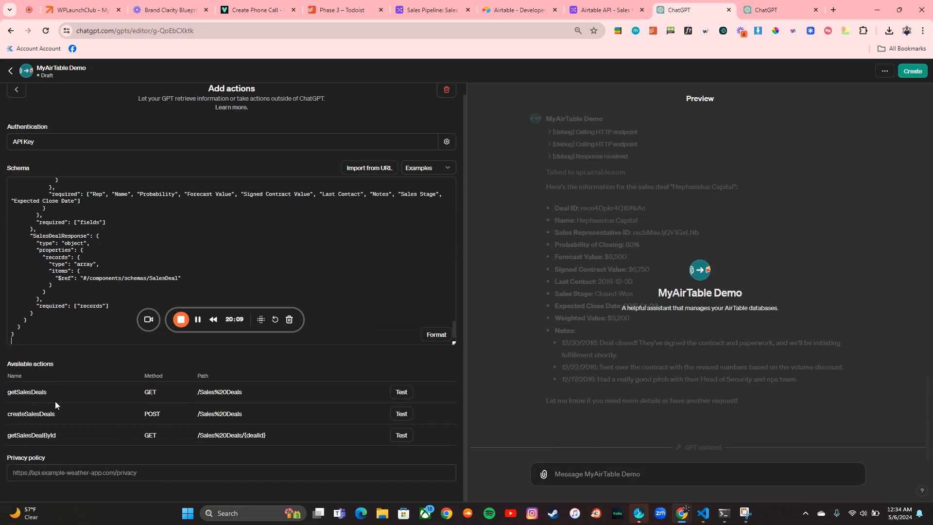
Test the createSalesDeals action in the GPT preview and allow the call to api.airtable.com.
{"action": "left_click", "coordinate": [402, 418]}
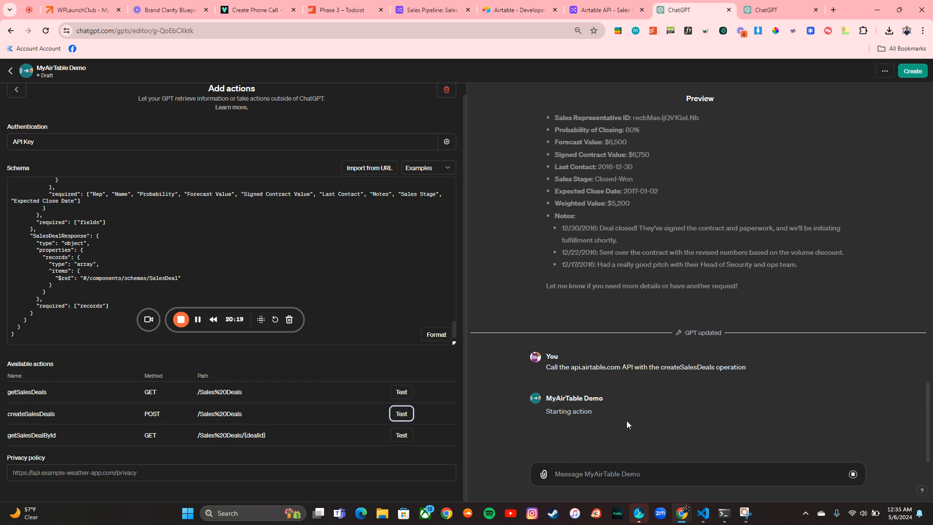
{"action": "left_click", "coordinate": [564, 402]}
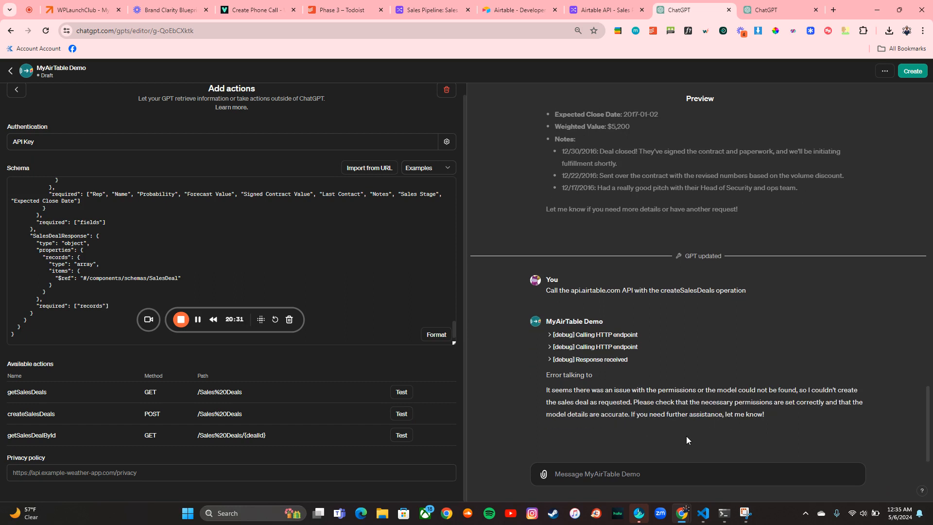
{"action": "left_click", "coordinate": [713, 478]}
{"action": "type", "text": "What"}
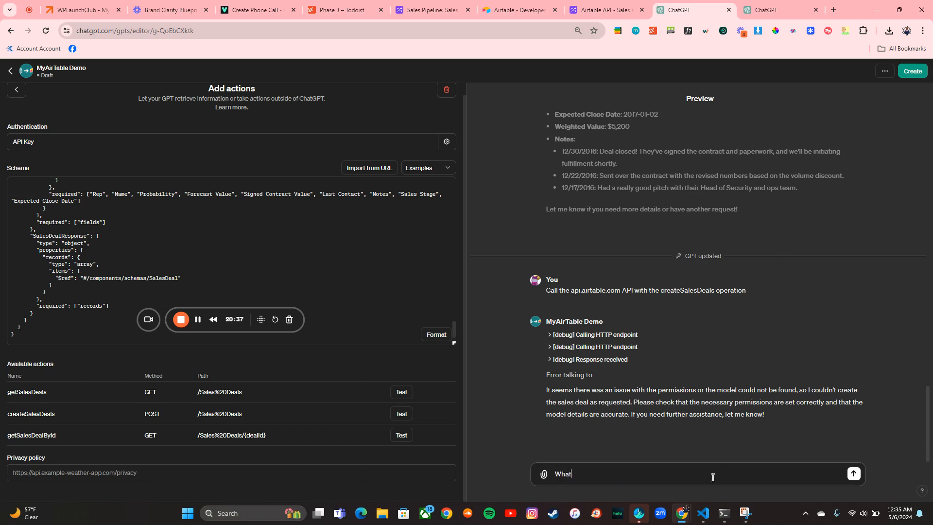
{"action": "key", "text": "BackSpace"}
{"action": "key", "text": "BackSpace"}
{"action": "key", "text": "BackSpace"}
{"action": "key", "text": "BackSpace"}
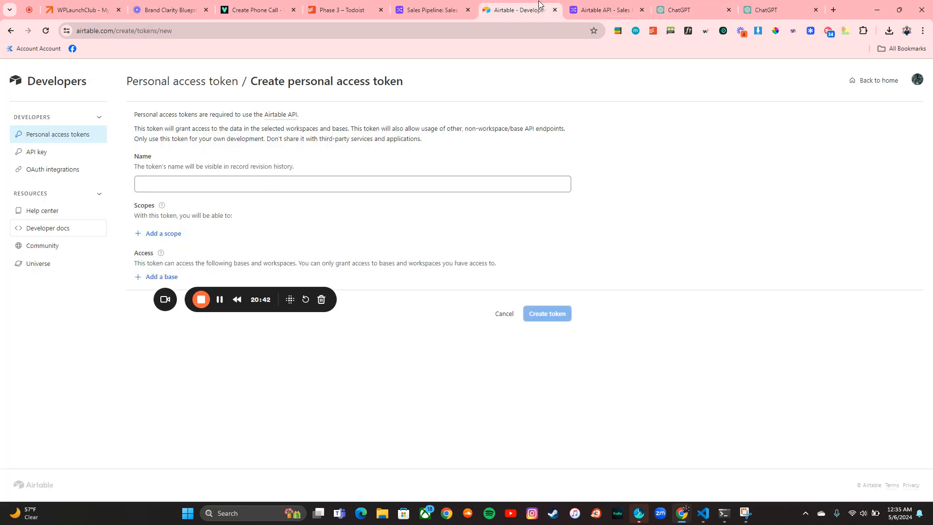
Switch to the Airtable developer page and open the MyAirTable Demo personal access token for editing.
{"action": "left_click", "coordinate": [539, 7]}
{"action": "left_click", "coordinate": [44, 32]}
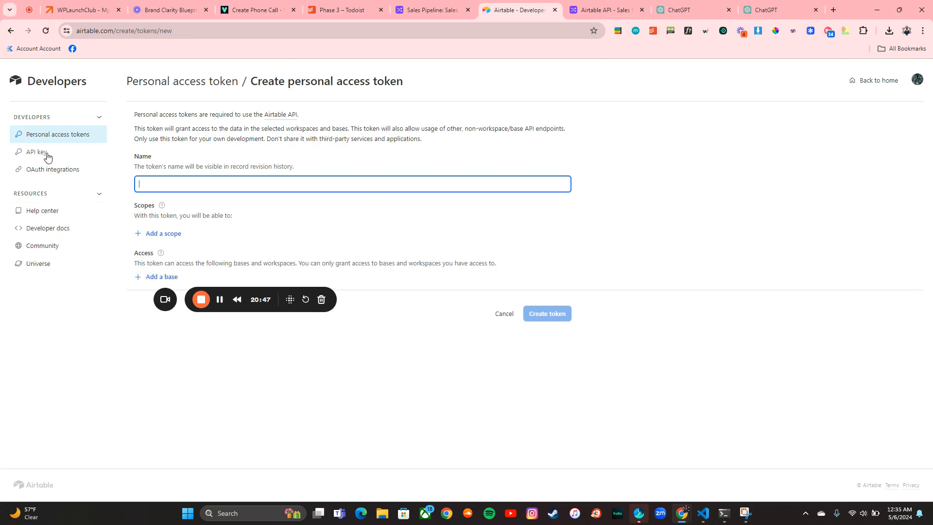
{"action": "left_click", "coordinate": [62, 134]}
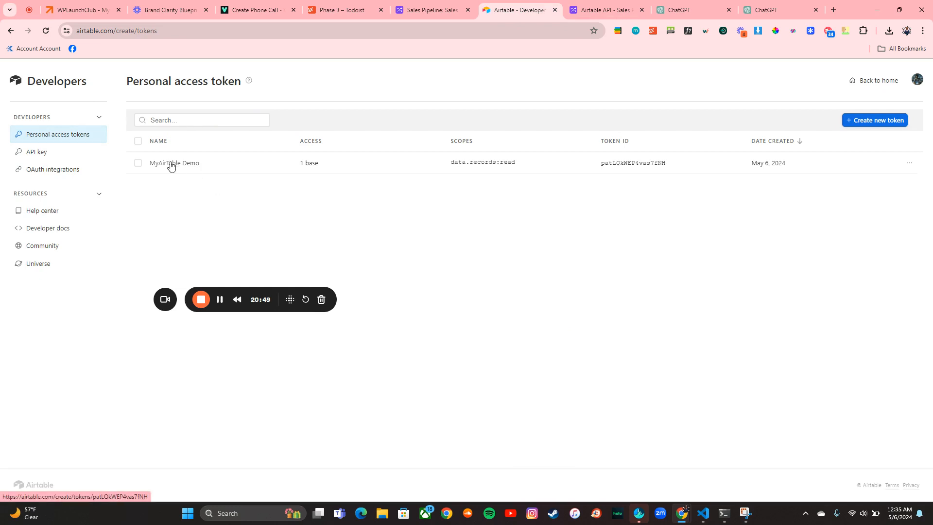
{"action": "left_click", "coordinate": [171, 165]}
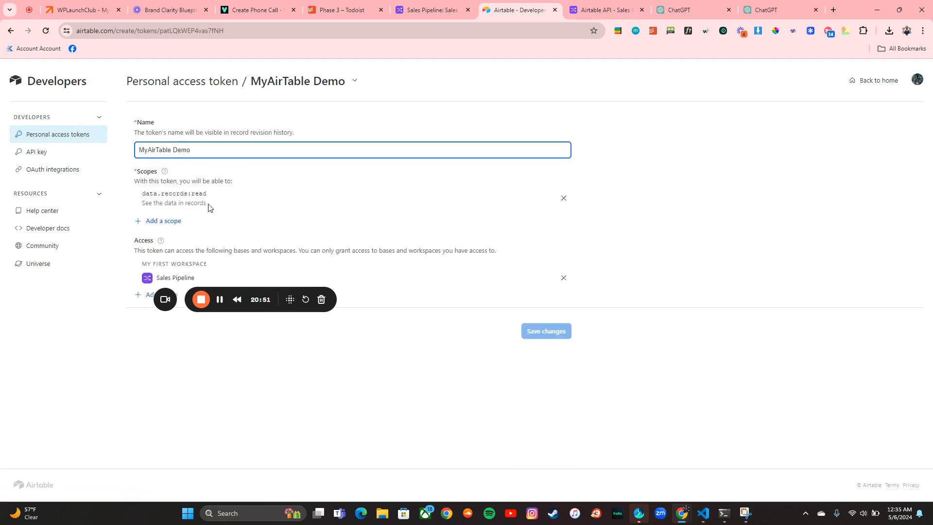
Add the data.recordComments:write scope to the MyAirTable Demo token and save the changes.
{"action": "left_click", "coordinate": [167, 222]}
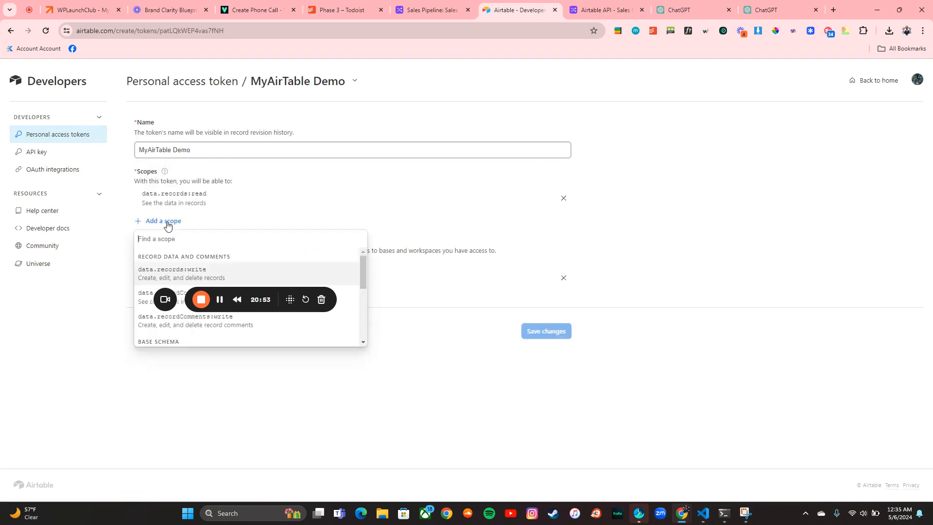
{"action": "left_click", "coordinate": [289, 308]}
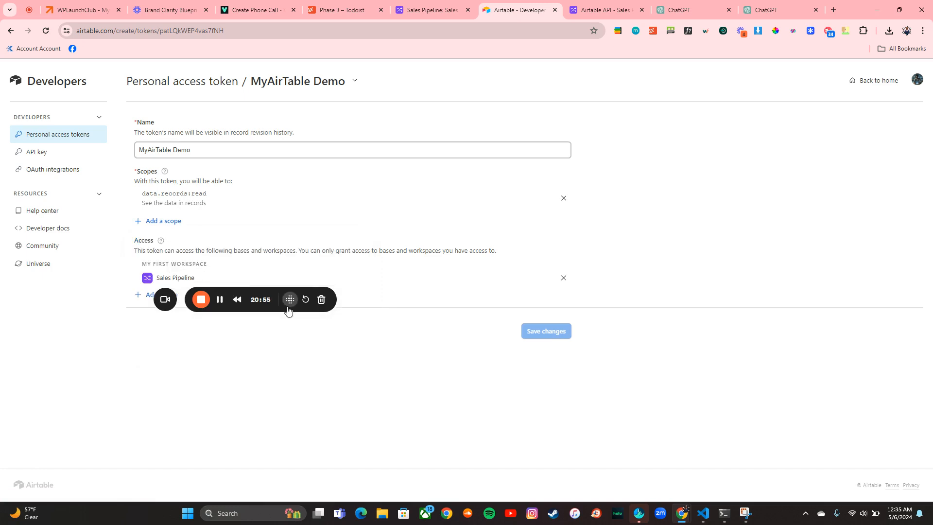
{"action": "left_click_drag", "start_coordinate": [233, 309], "coordinate": [174, 475]}
{"action": "left_click", "coordinate": [163, 225]}
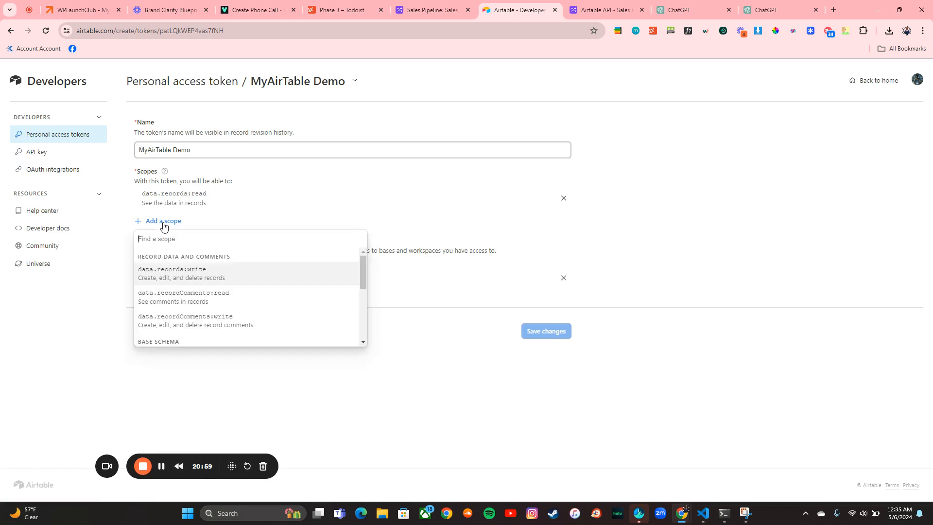
{"action": "scroll", "coordinate": [230, 301], "scroll_direction": "down", "scroll_amount": 1}
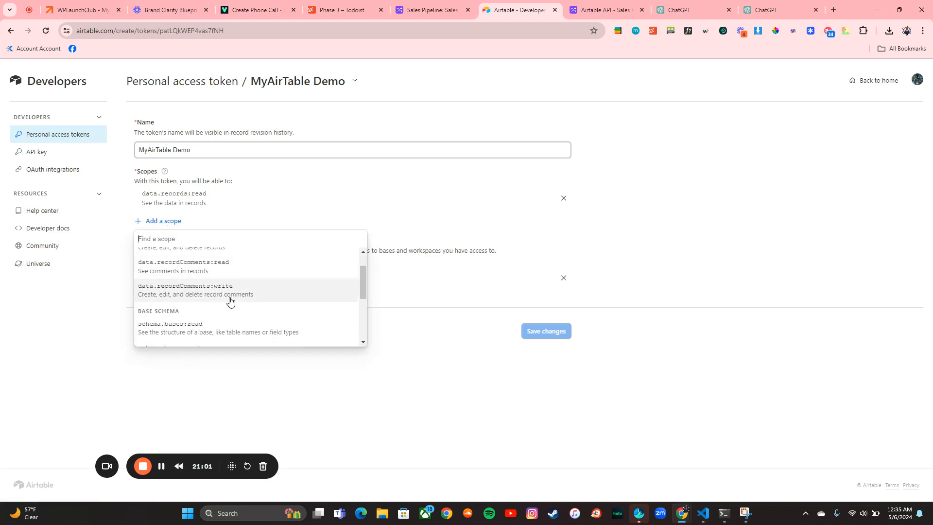
{"action": "scroll", "coordinate": [243, 284], "scroll_direction": "down", "scroll_amount": 5}
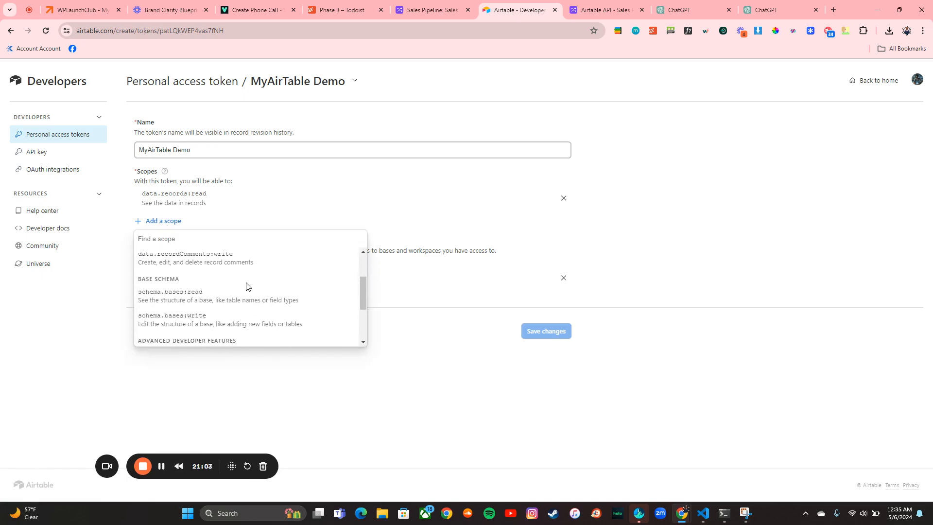
{"action": "scroll", "coordinate": [279, 284], "scroll_direction": "down", "scroll_amount": 2}
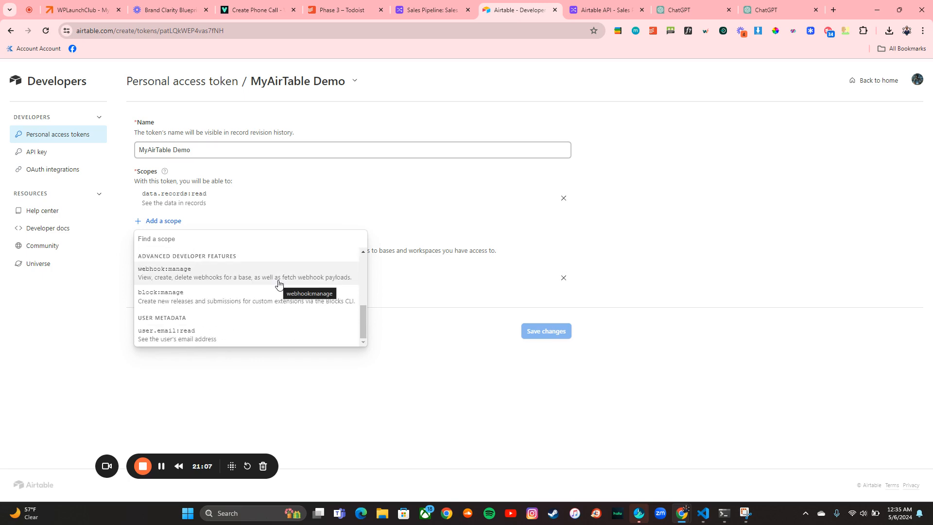
{"action": "scroll", "coordinate": [265, 294], "scroll_direction": "up", "scroll_amount": 1}
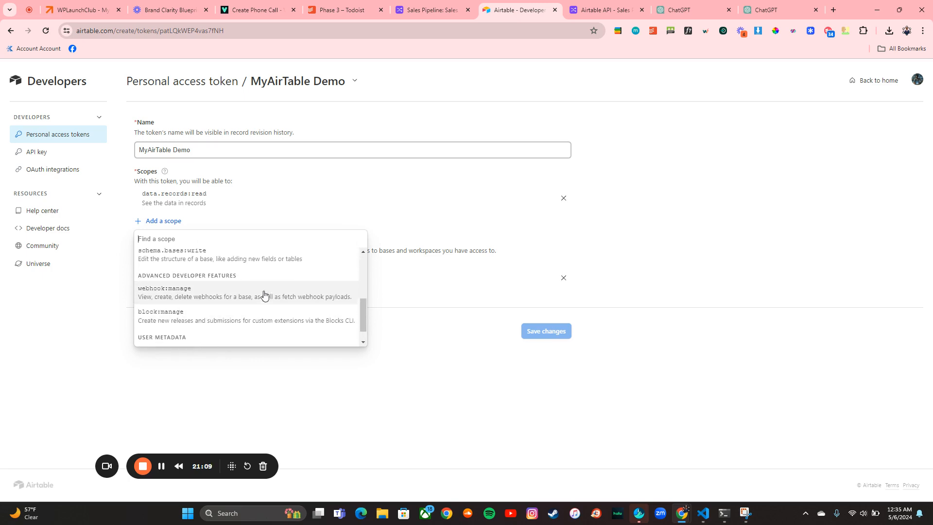
{"action": "scroll", "coordinate": [265, 294], "scroll_direction": "up", "scroll_amount": 4}
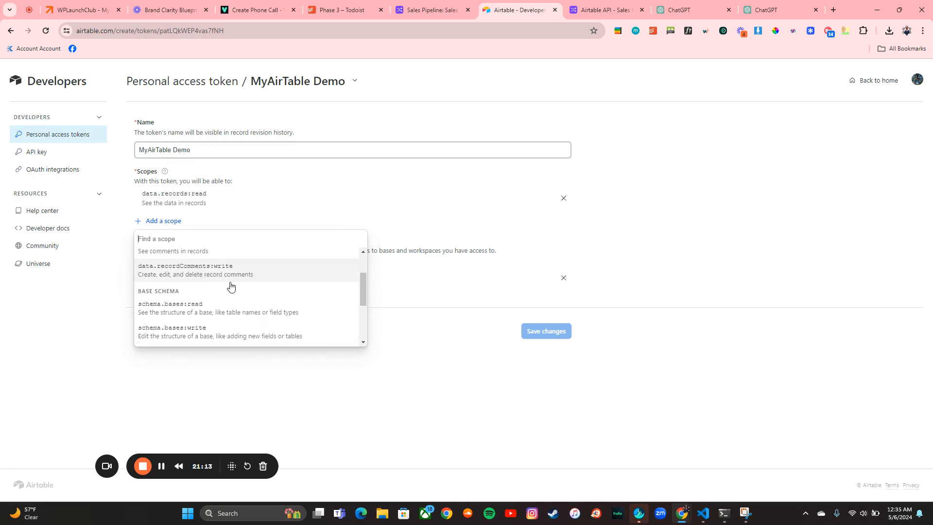
{"action": "scroll", "coordinate": [240, 283], "scroll_direction": "up", "scroll_amount": 3}
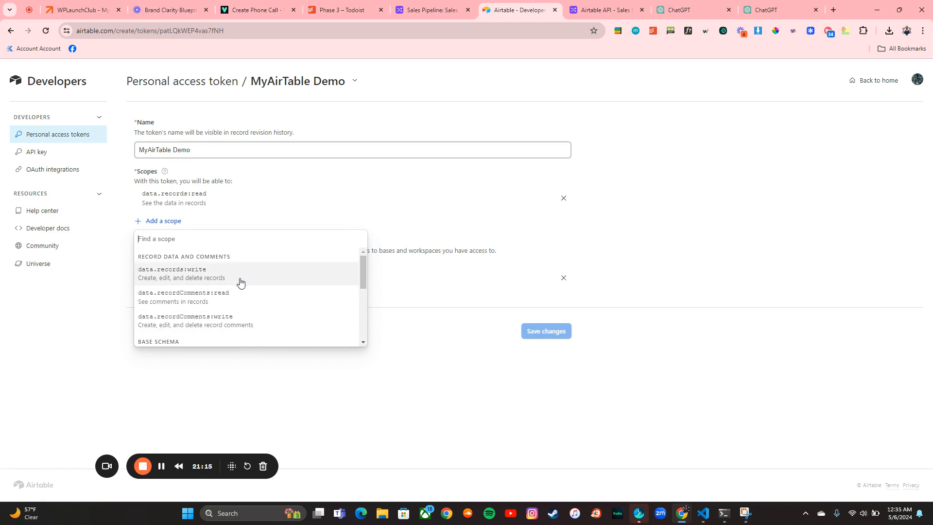
{"action": "left_click", "coordinate": [262, 321]}
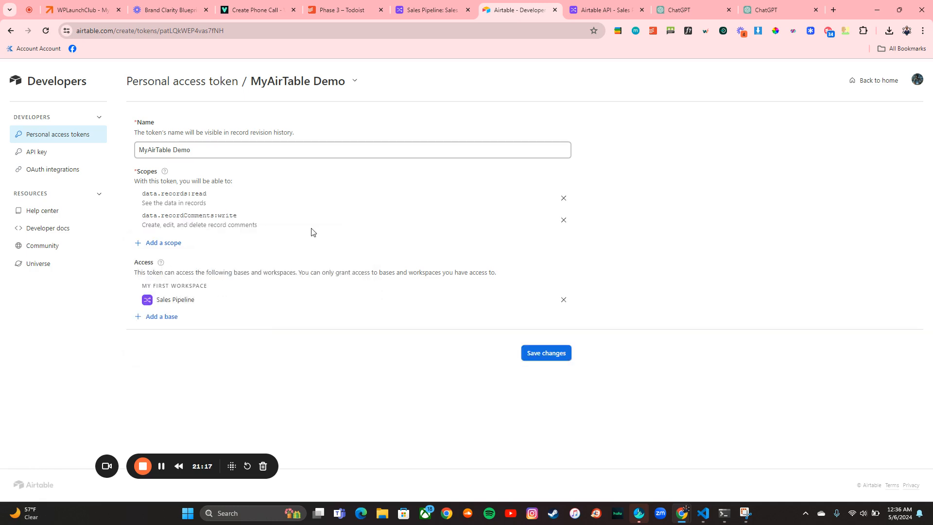
{"action": "left_click", "coordinate": [538, 358]}
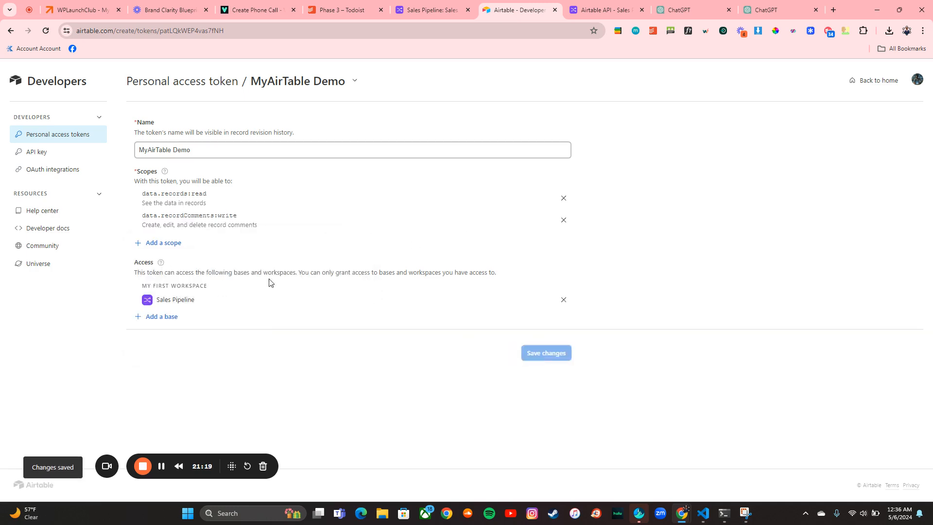
Return to the MyAirTable Demo GPT editor, rerun the createSalesDeals test and allow the API call.
{"action": "left_click", "coordinate": [772, 10]}
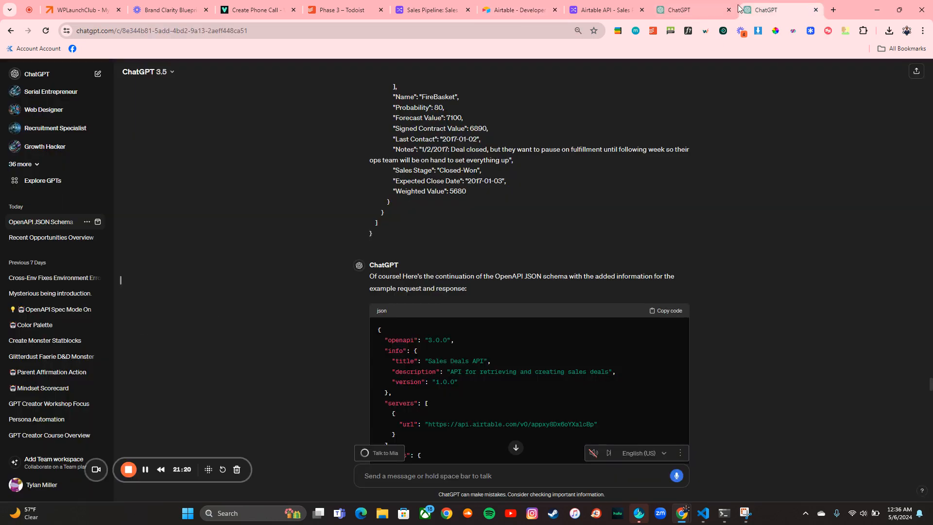
{"action": "left_click", "coordinate": [690, 6]}
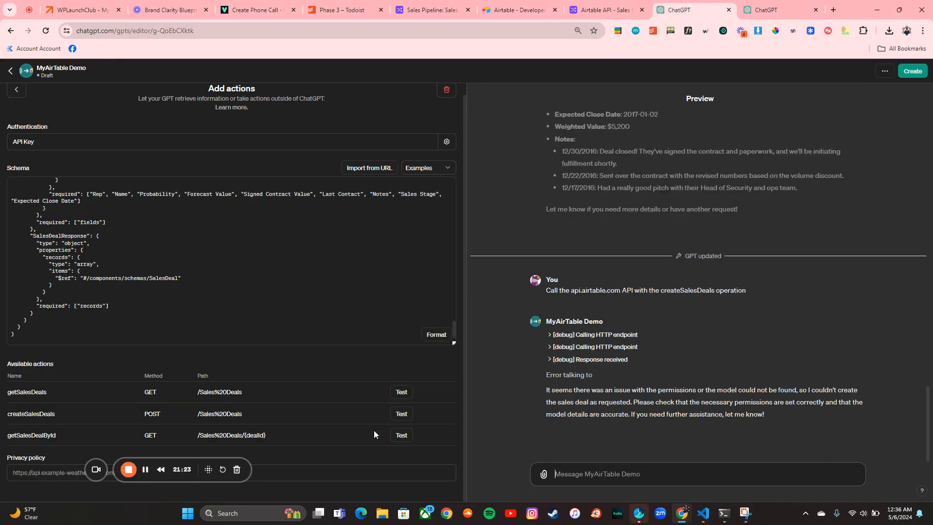
{"action": "left_click", "coordinate": [407, 417]}
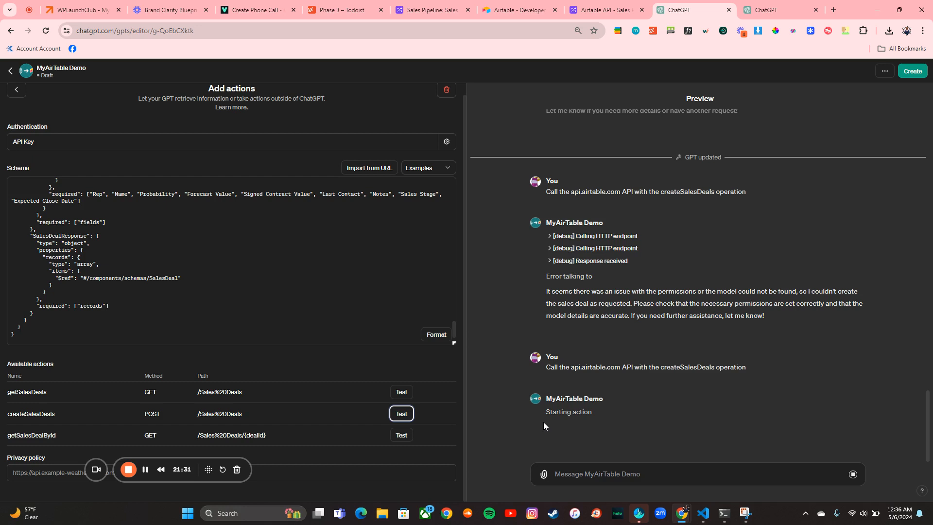
{"action": "left_click", "coordinate": [508, 402]}
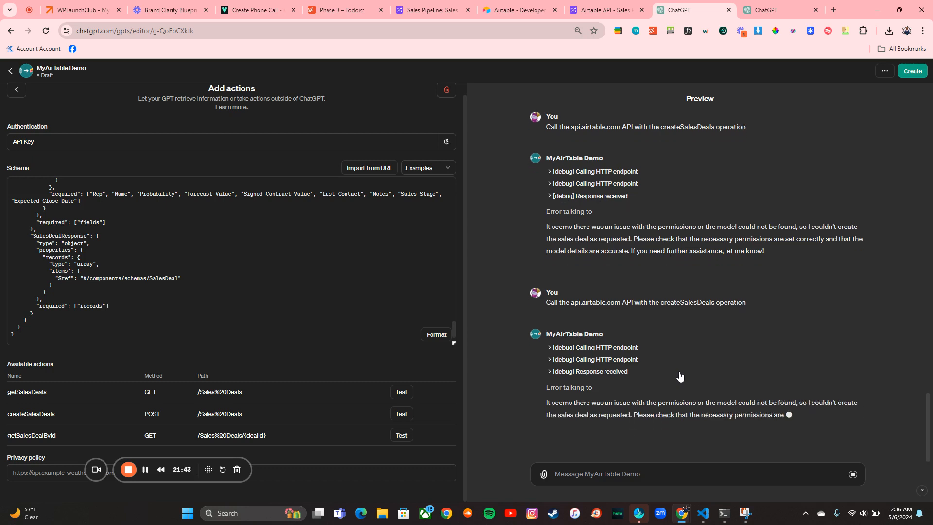
Switch to the Airtable developer page and add the data.recordComments:read and user.email:read scopes to the MyAirTable Demo token.
{"action": "left_click", "coordinate": [525, 5]}
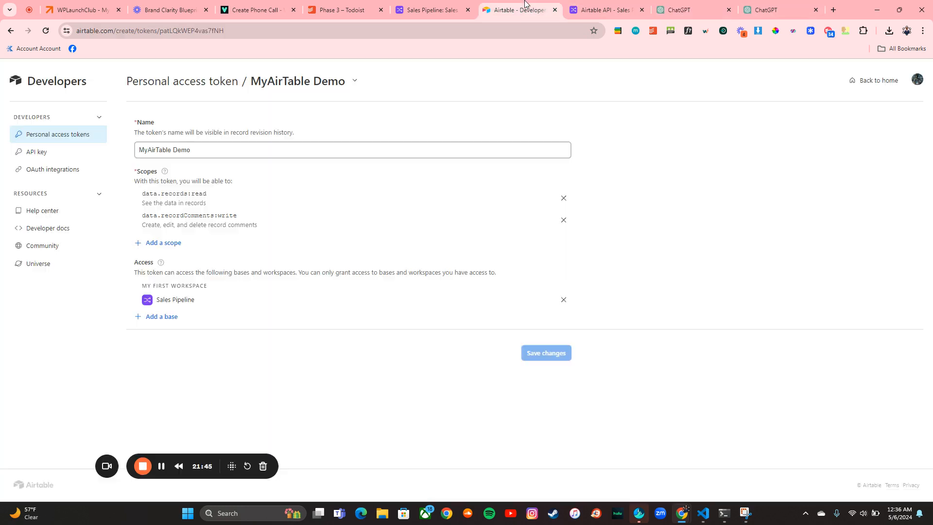
{"action": "left_click", "coordinate": [160, 246]}
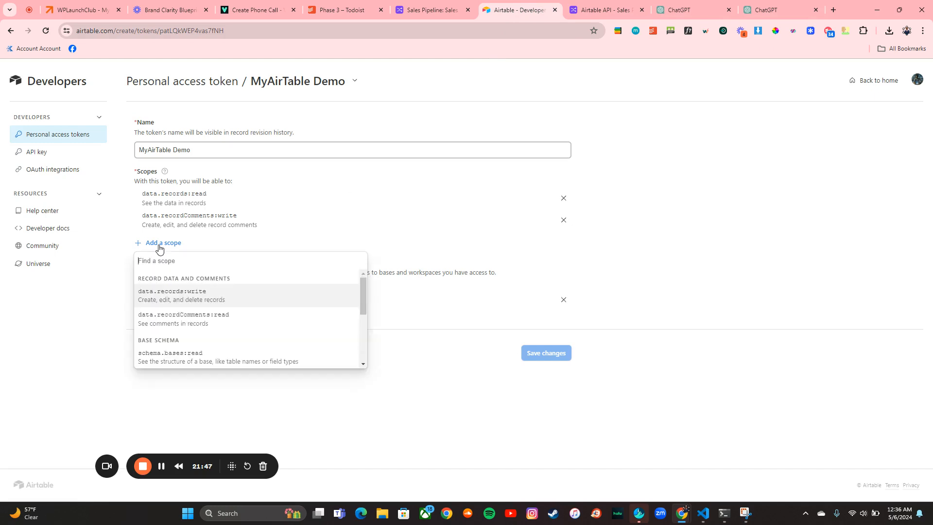
{"action": "left_click", "coordinate": [174, 321]}
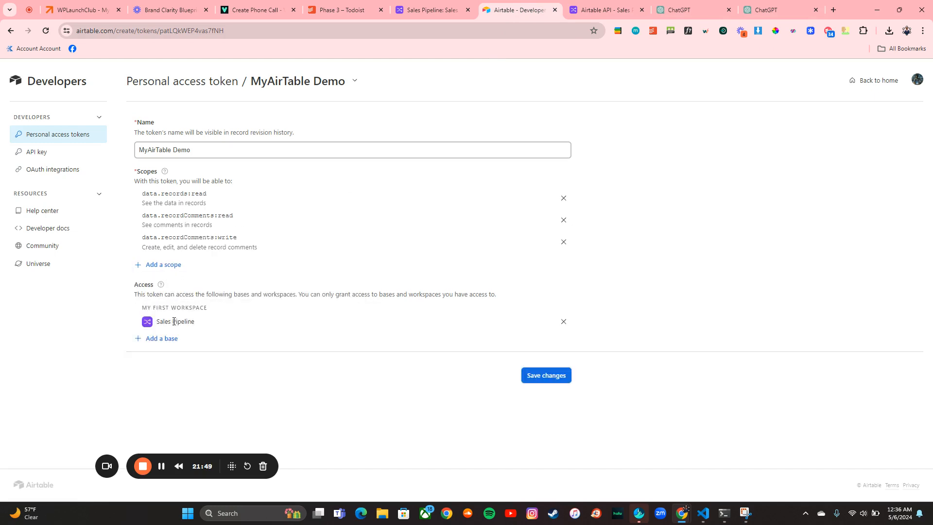
{"action": "left_click", "coordinate": [160, 264]}
{"action": "scroll", "coordinate": [183, 305], "scroll_direction": "down", "scroll_amount": 2}
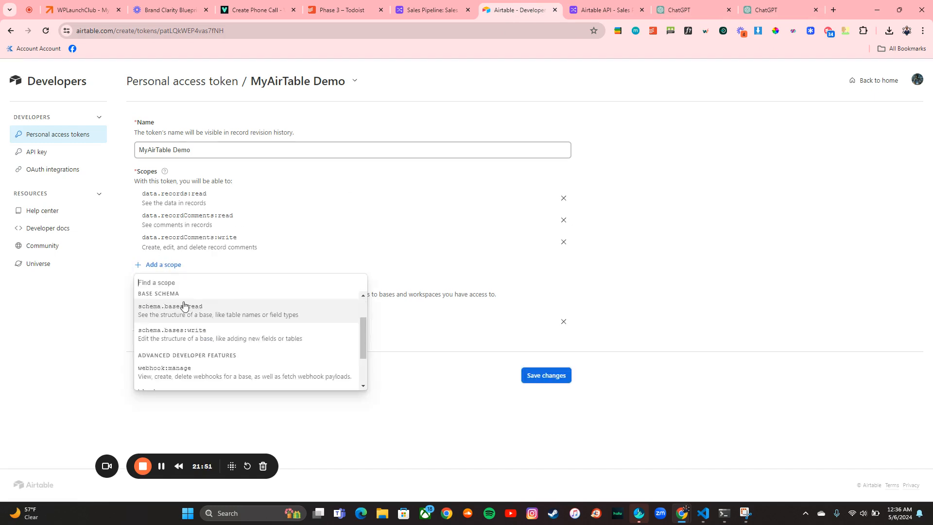
{"action": "scroll", "coordinate": [184, 305], "scroll_direction": "down", "scroll_amount": 3}
{"action": "left_click", "coordinate": [177, 387]}
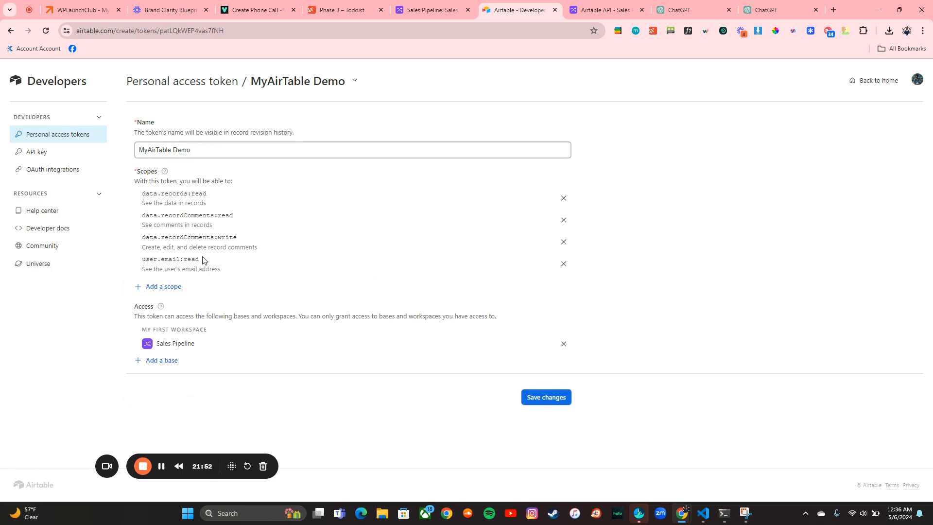
Add the block:manage and schema.bases:write scopes to the MyAirTable Demo token.
{"action": "left_click", "coordinate": [177, 292]}
{"action": "scroll", "coordinate": [193, 358], "scroll_direction": "down", "scroll_amount": 3}
{"action": "left_click", "coordinate": [188, 407]}
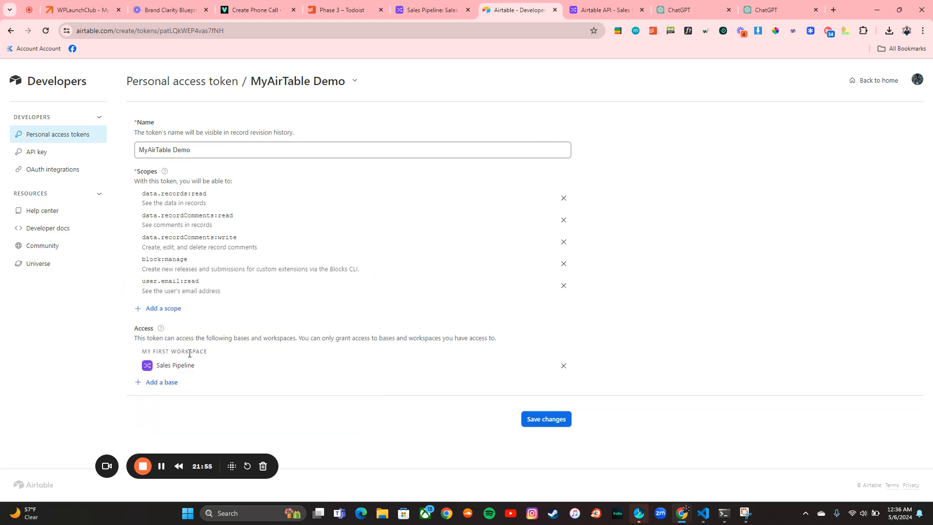
{"action": "left_click", "coordinate": [177, 309]}
{"action": "left_click", "coordinate": [179, 418]}
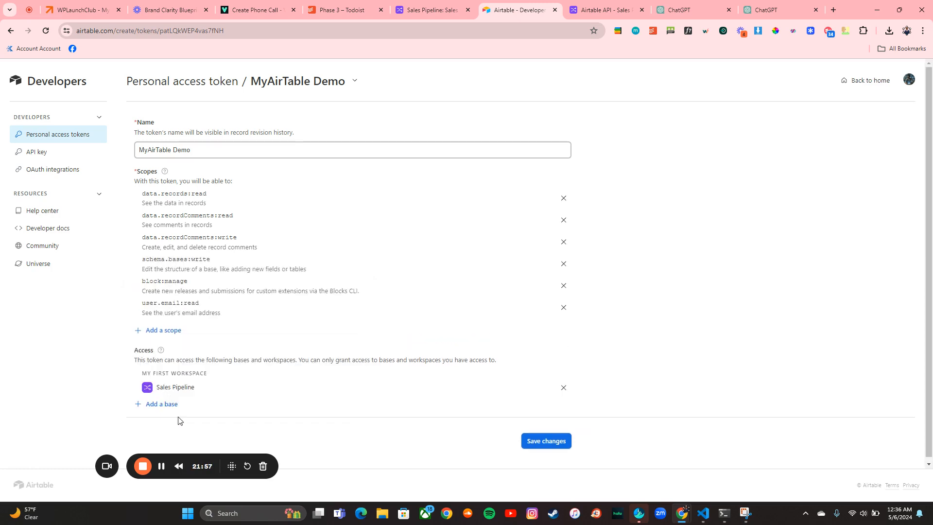
Add the data.records:write scope to the token and save the changes.
{"action": "left_click", "coordinate": [168, 332]}
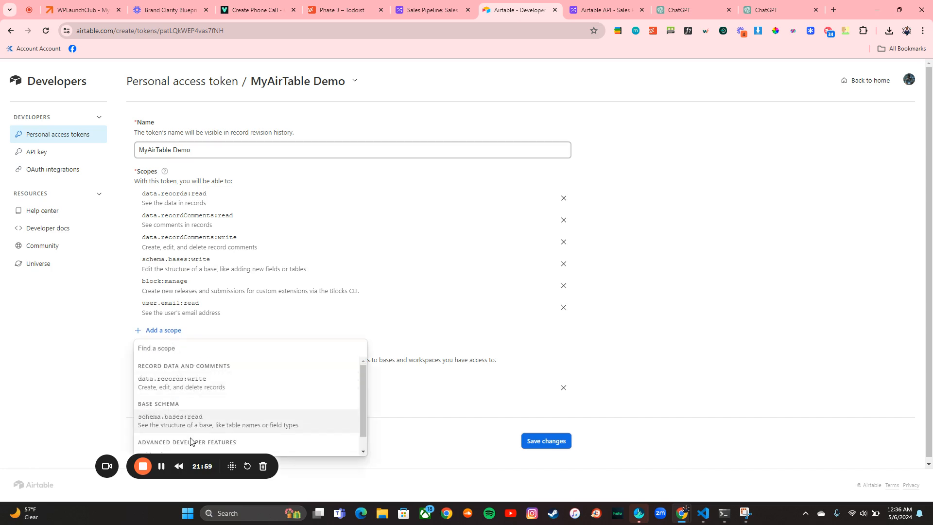
{"action": "left_click_drag", "start_coordinate": [191, 441], "coordinate": [204, 387]}
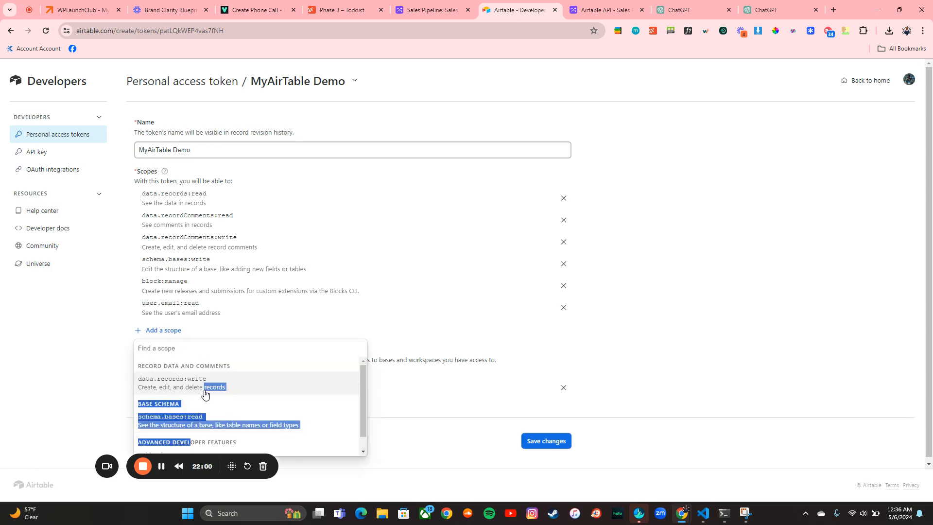
{"action": "left_click", "coordinate": [161, 382]}
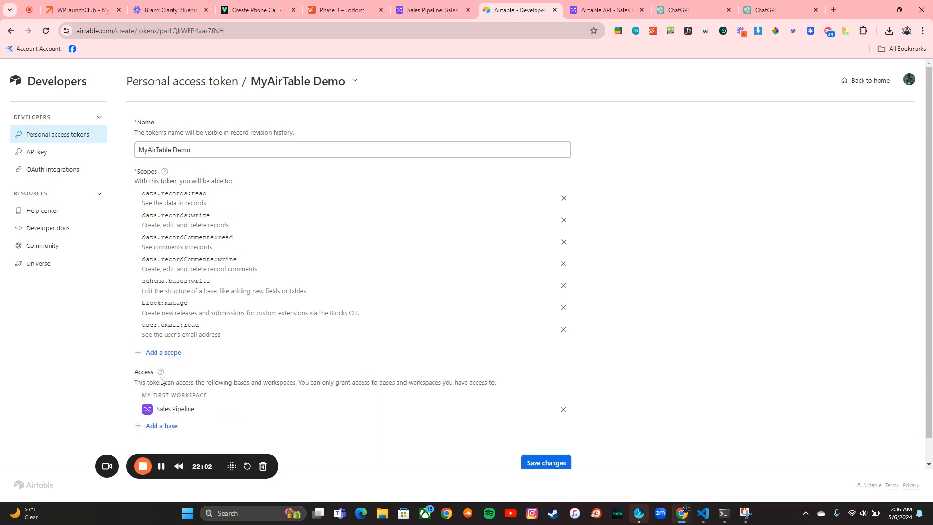
{"action": "left_click", "coordinate": [543, 464]}
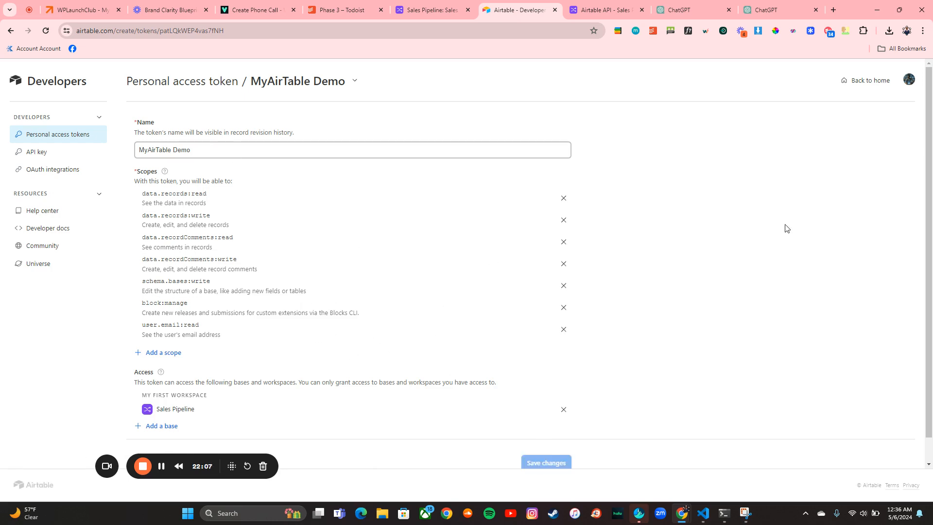
Return to the MyAirTable Demo GPT editor, rerun the createSalesDeals test and allow the call to api.airtable.com.
{"action": "left_click", "coordinate": [768, 10]}
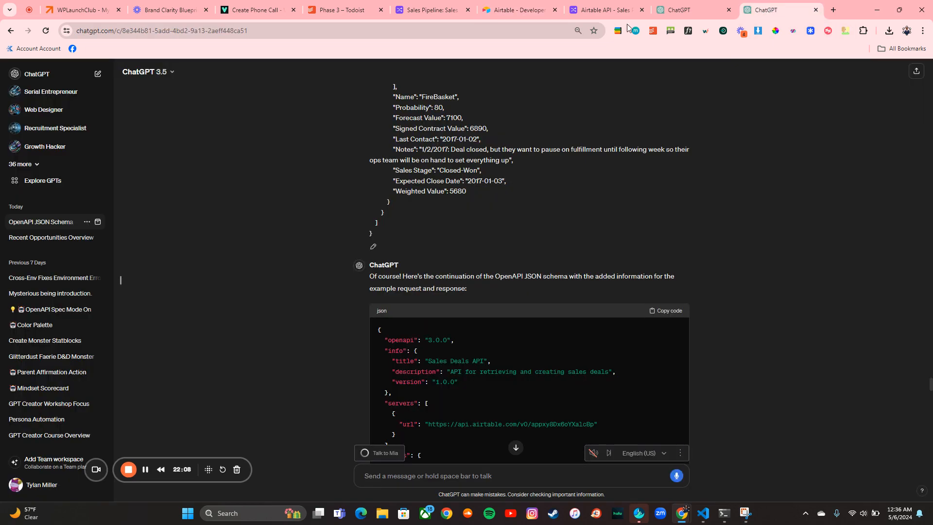
{"action": "left_click", "coordinate": [690, 10]}
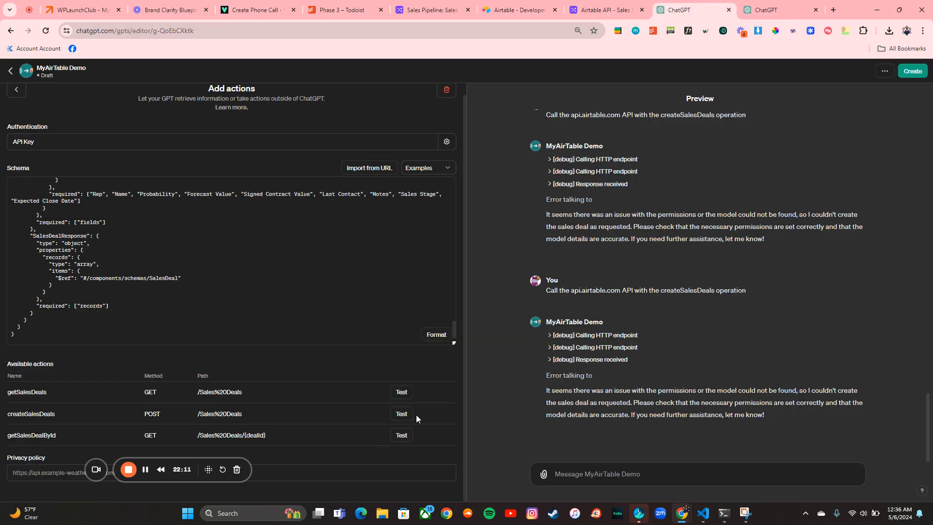
{"action": "left_click", "coordinate": [401, 413]}
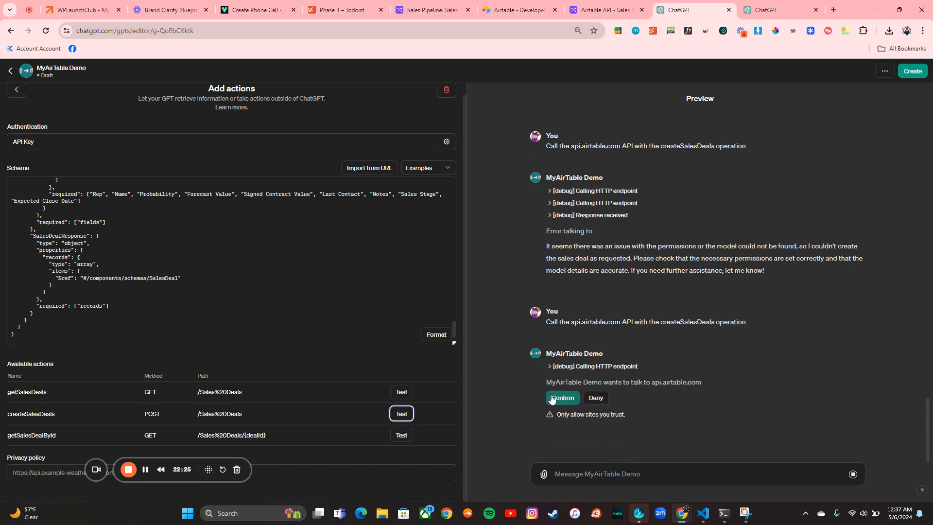
{"action": "left_click", "coordinate": [553, 398]}
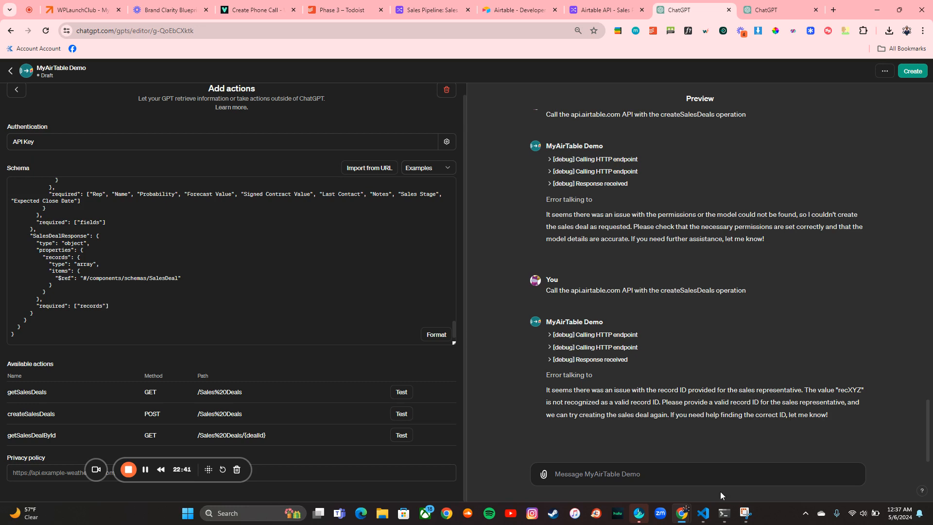
Ask the GPT preview "Can you create one?" and check the record IDs in the Airtable Sales Deals table while it answers.
{"action": "type", "text": "Can you create one?"}
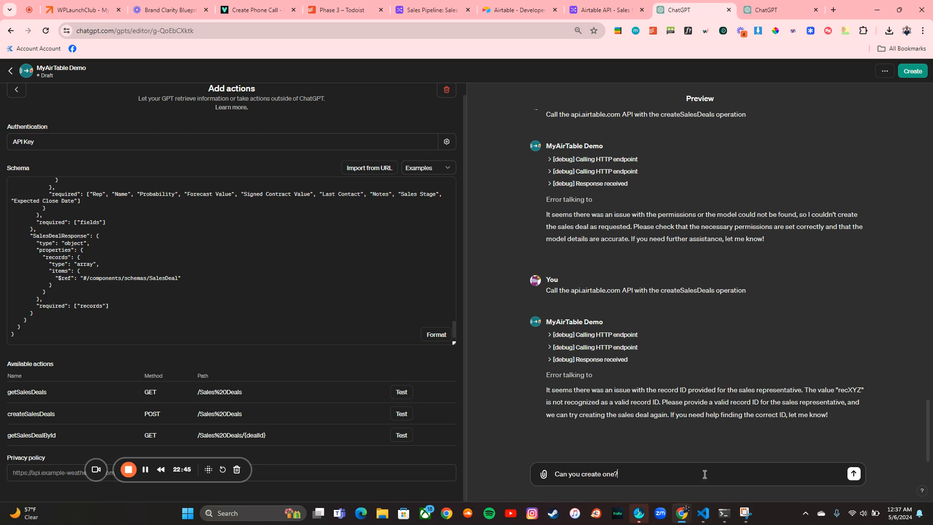
{"action": "key", "text": "Return"}
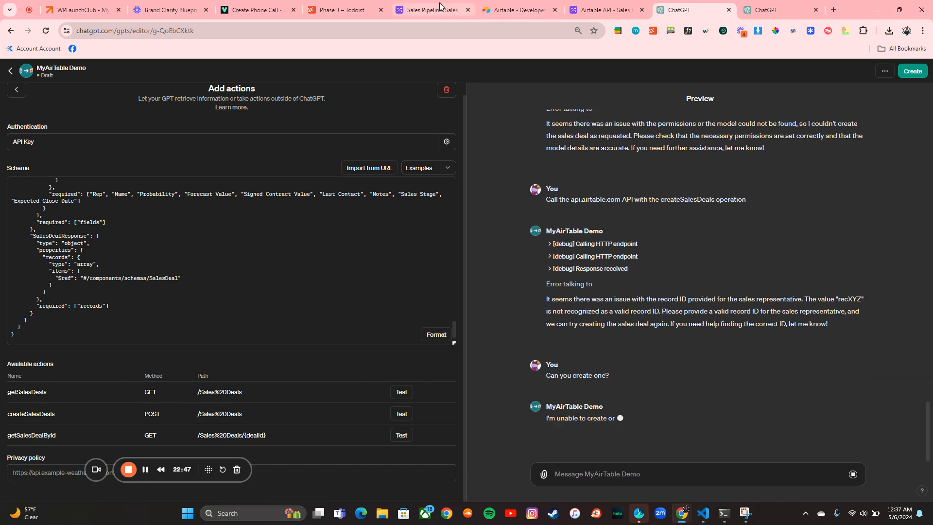
{"action": "left_click", "coordinate": [440, 6]}
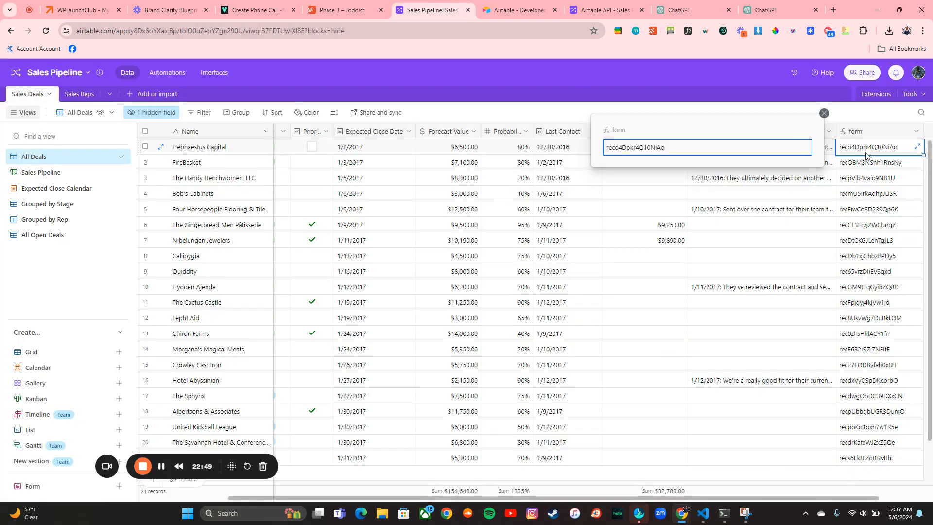
{"action": "left_click", "coordinate": [688, 7]}
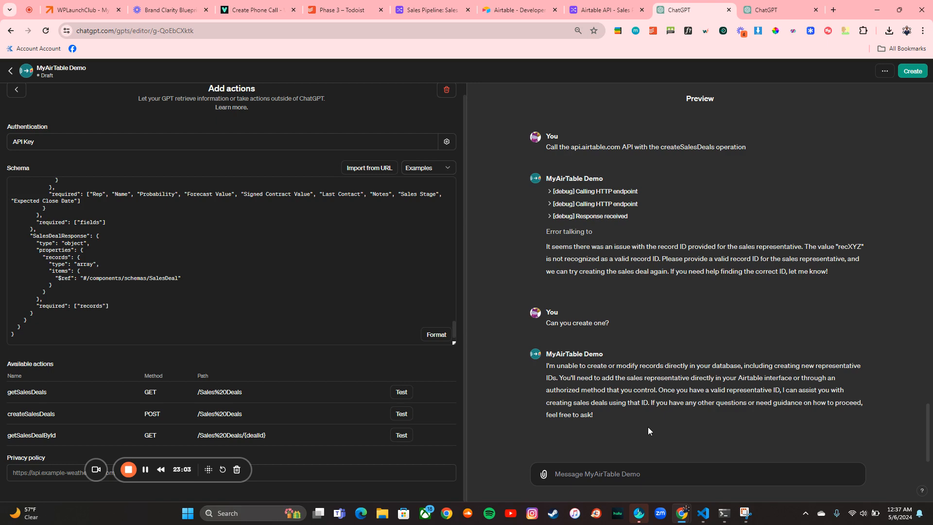
Go back to the Airtable token page, add the schema.bases:read and webhook:manage scopes to the MyAirTable Demo token and save the changes.
{"action": "left_click", "coordinate": [579, 4]}
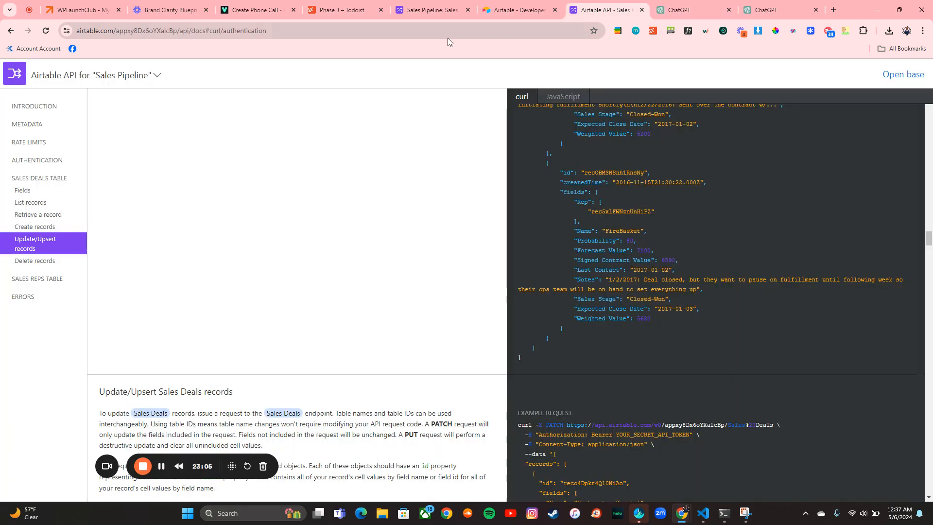
{"action": "left_click", "coordinate": [518, 4]}
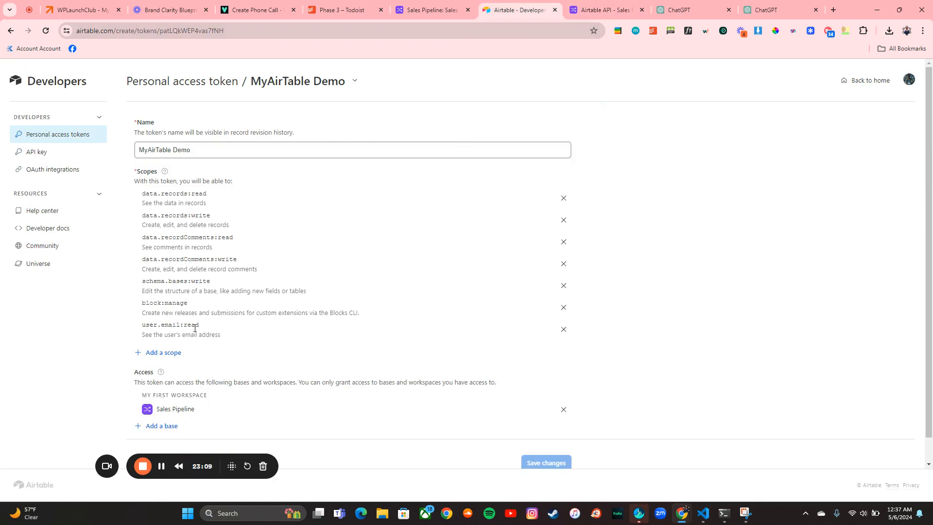
{"action": "left_click", "coordinate": [174, 352]}
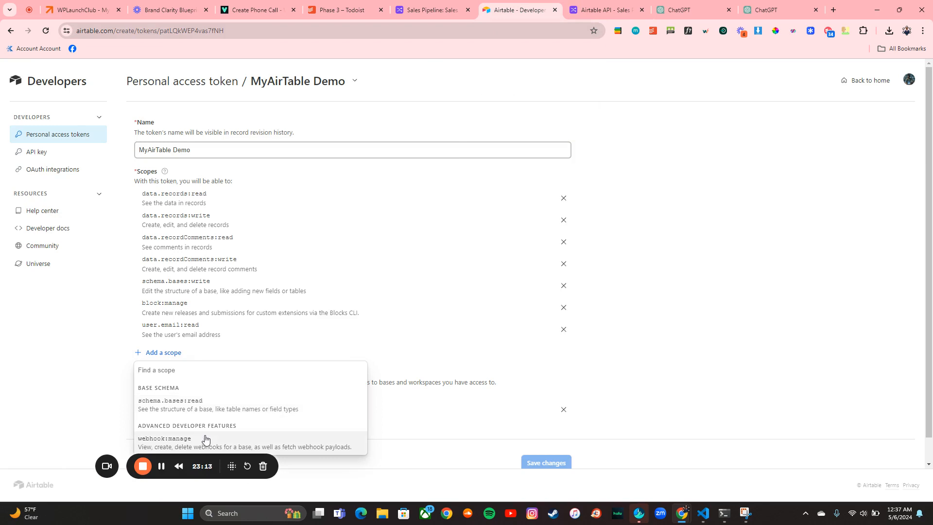
{"action": "left_click", "coordinate": [211, 410]}
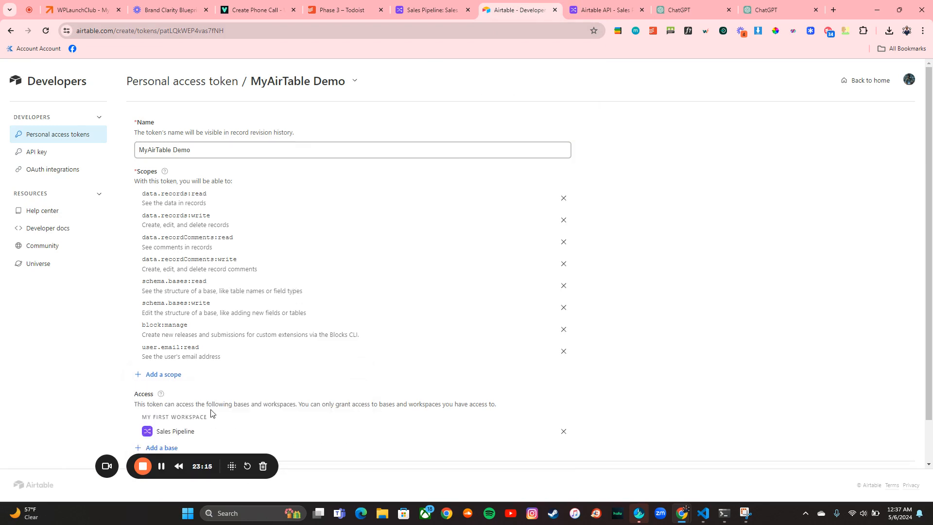
{"action": "scroll", "coordinate": [211, 413], "scroll_direction": "down", "scroll_amount": 1}
{"action": "left_click", "coordinate": [168, 328]}
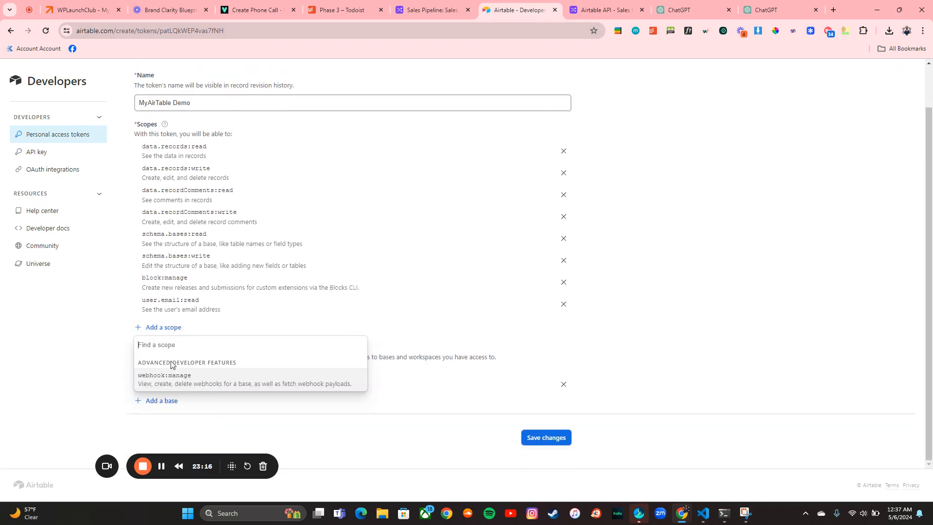
{"action": "left_click", "coordinate": [190, 379]}
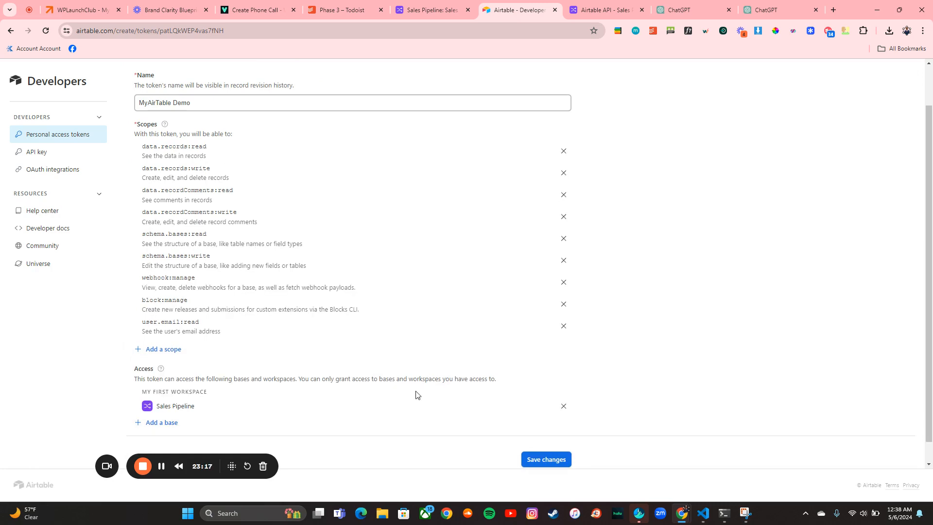
{"action": "left_click", "coordinate": [543, 462]}
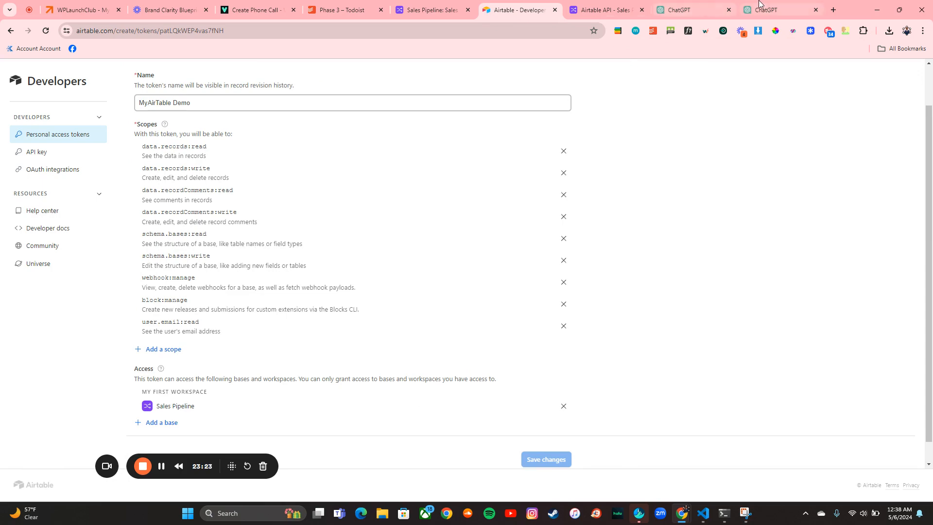
Return to the GPT editor, send "Pleasetry again." in the preview and allow the call to api.airtable.com.
{"action": "left_click", "coordinate": [778, 10]}
{"action": "left_click", "coordinate": [685, 10]}
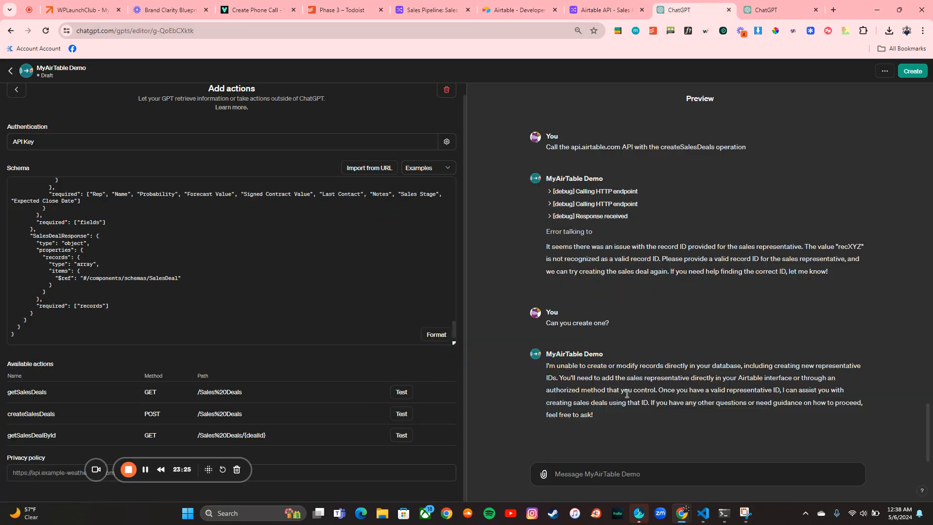
{"action": "left_click", "coordinate": [575, 477]}
{"action": "type", "text": "Plea"}
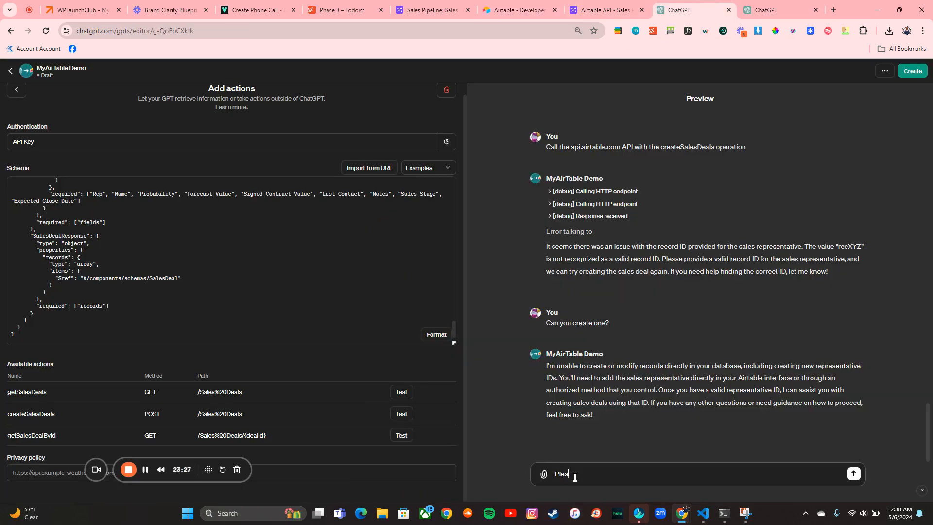
{"action": "type", "text": "setry again."}
{"action": "key", "text": "Return"}
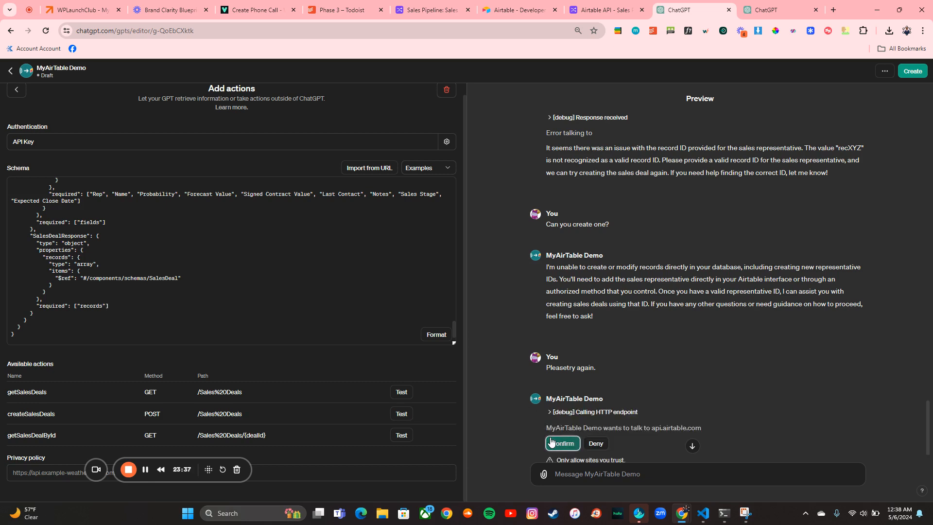
{"action": "left_click", "coordinate": [559, 444]}
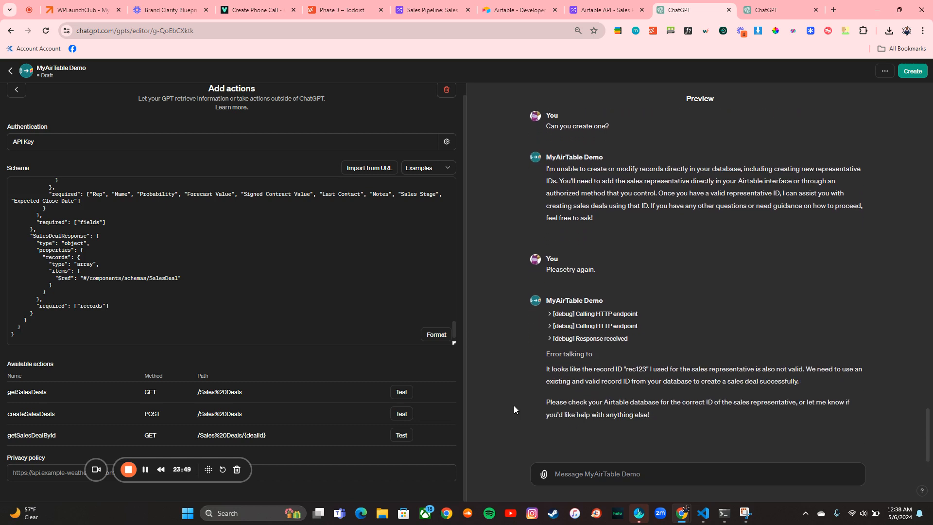
In the Airtable Sales Reps table, create a formula field with the formula RECORD_ID().
{"action": "left_click", "coordinate": [517, 10]}
{"action": "left_click", "coordinate": [414, 12]}
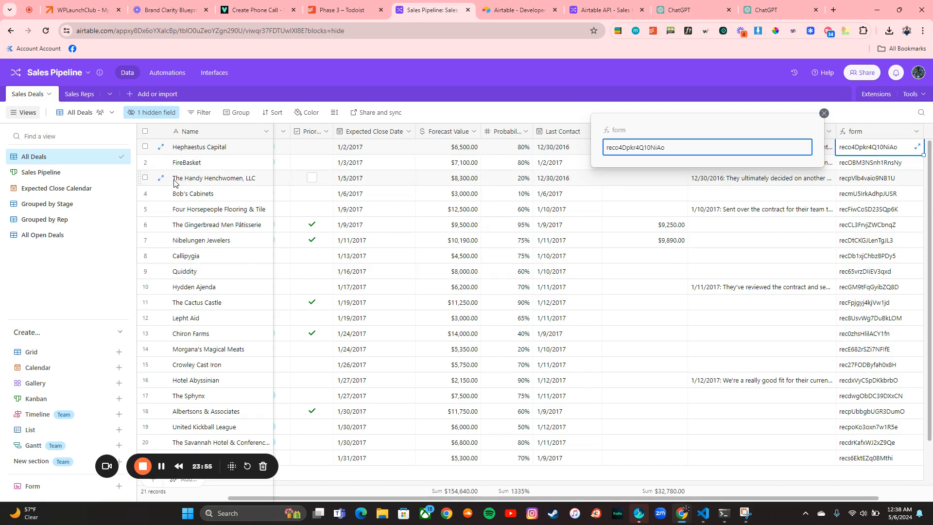
{"action": "left_click", "coordinate": [74, 94]}
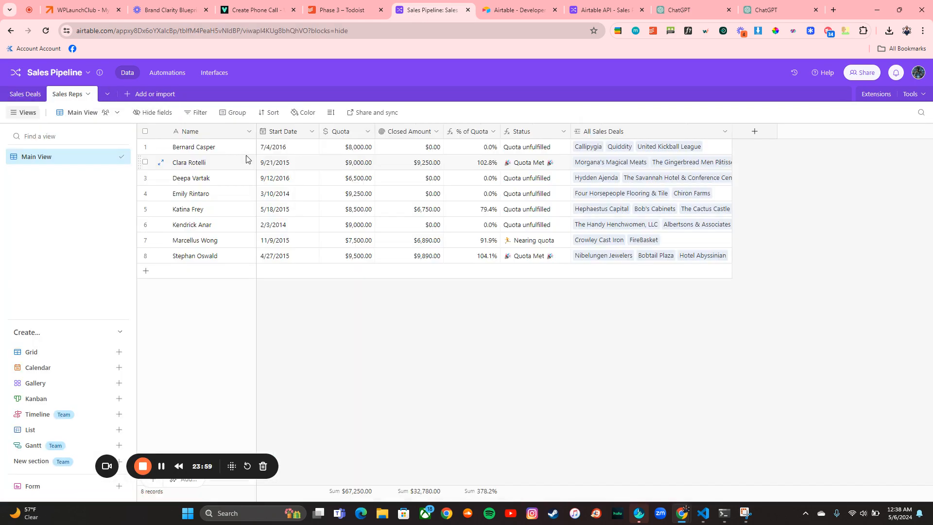
{"action": "left_click", "coordinate": [755, 131]}
{"action": "scroll", "coordinate": [776, 309], "scroll_direction": "down", "scroll_amount": 5}
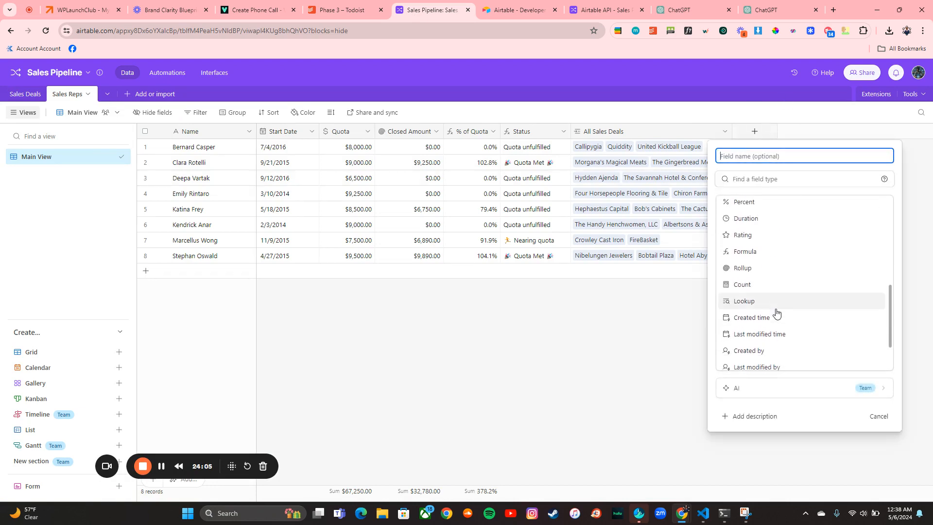
{"action": "scroll", "coordinate": [772, 330], "scroll_direction": "down", "scroll_amount": 2}
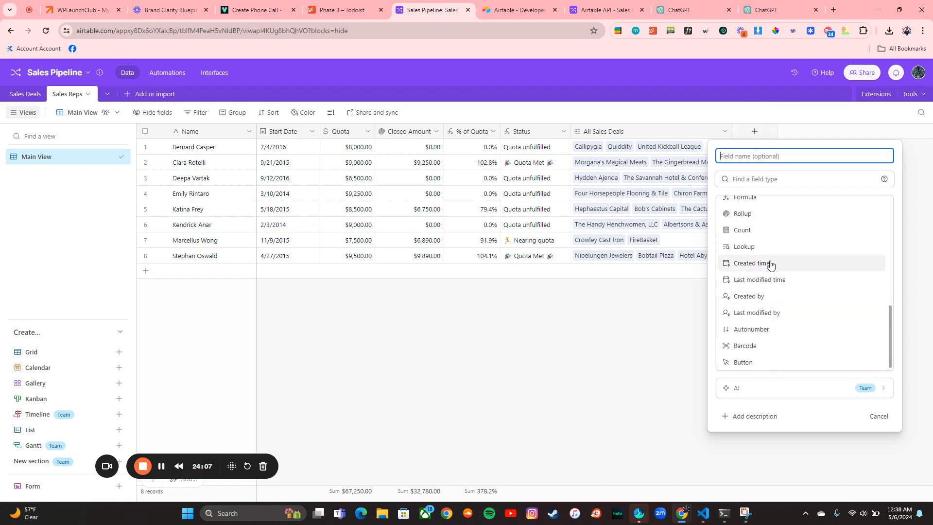
{"action": "left_click", "coordinate": [761, 198]}
{"action": "left_click", "coordinate": [750, 235]}
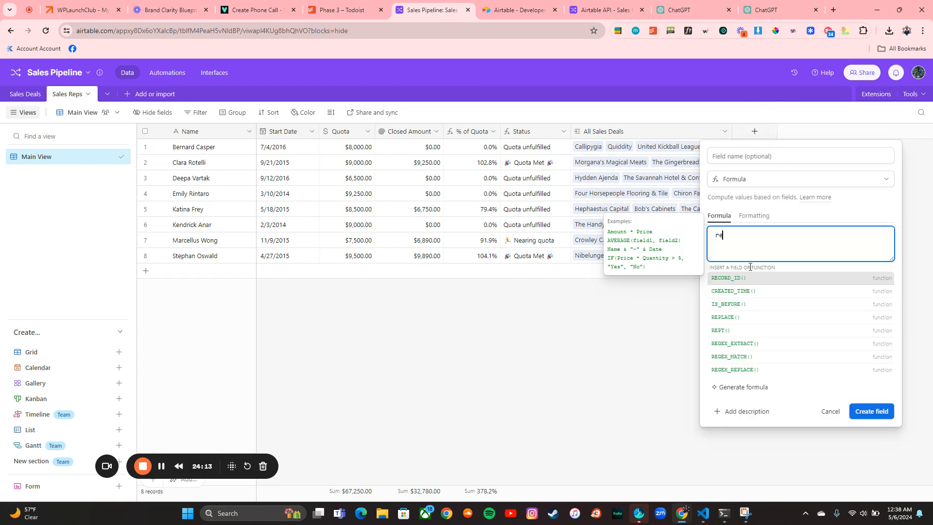
{"action": "left_click", "coordinate": [748, 278]}
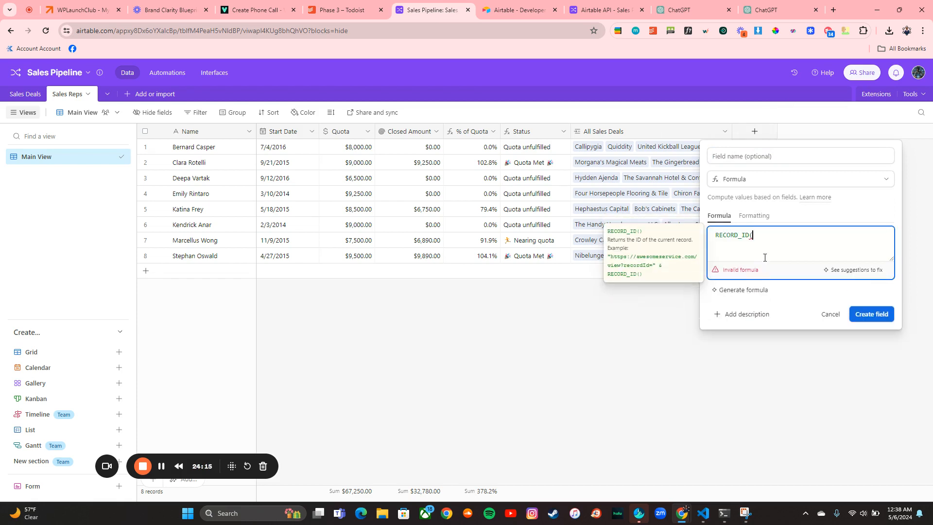
{"action": "type", "text": ")"}
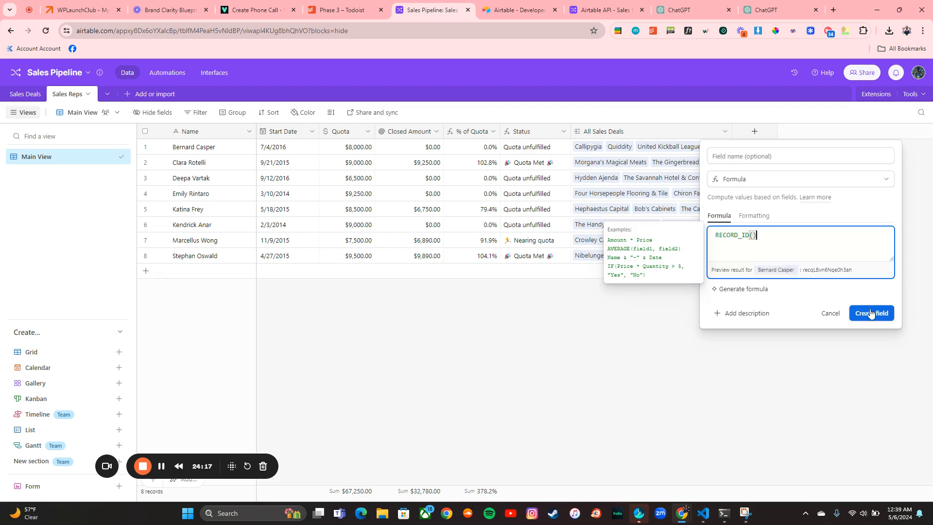
{"action": "left_click", "coordinate": [871, 313]}
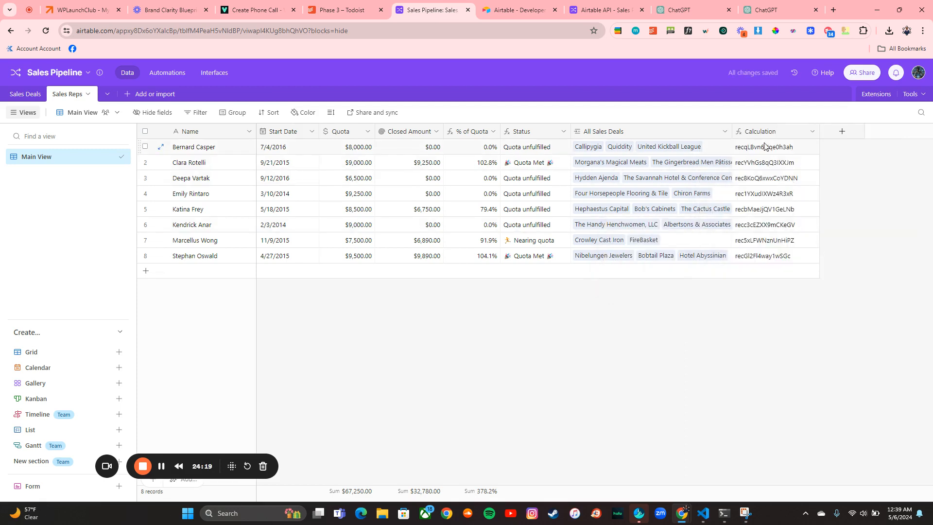
Expand the first sales rep's record ID in the new formula field and copy it.
{"action": "double_click", "coordinate": [765, 146]}
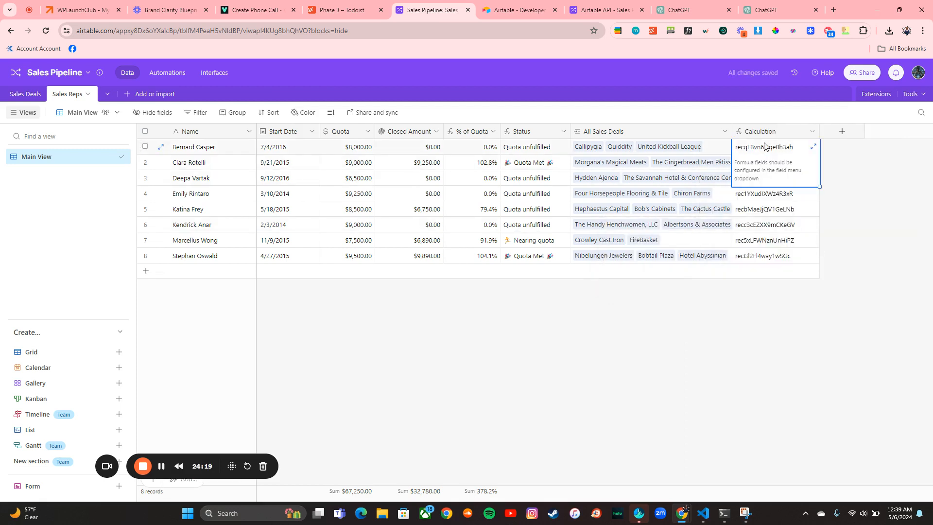
{"action": "left_click", "coordinate": [813, 146]}
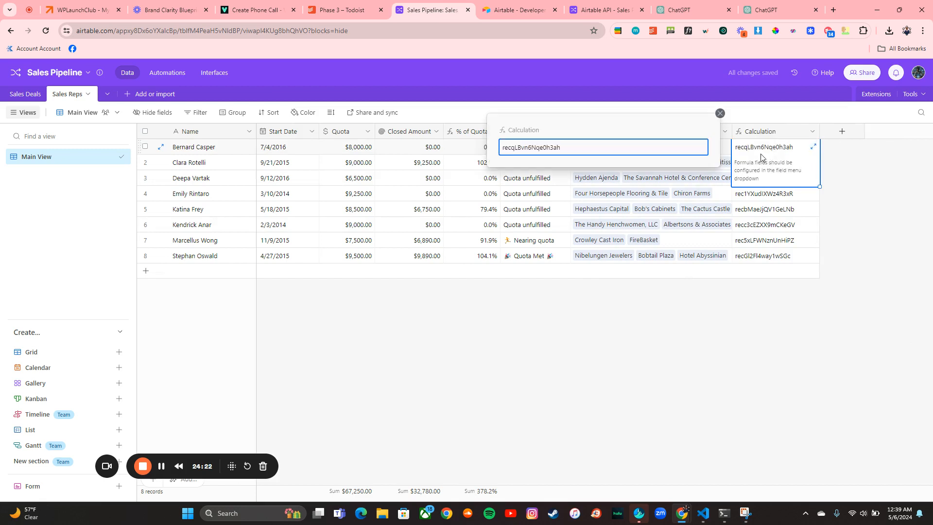
{"action": "double_click", "coordinate": [546, 147]}
{"action": "key", "text": "ctrl+c"}
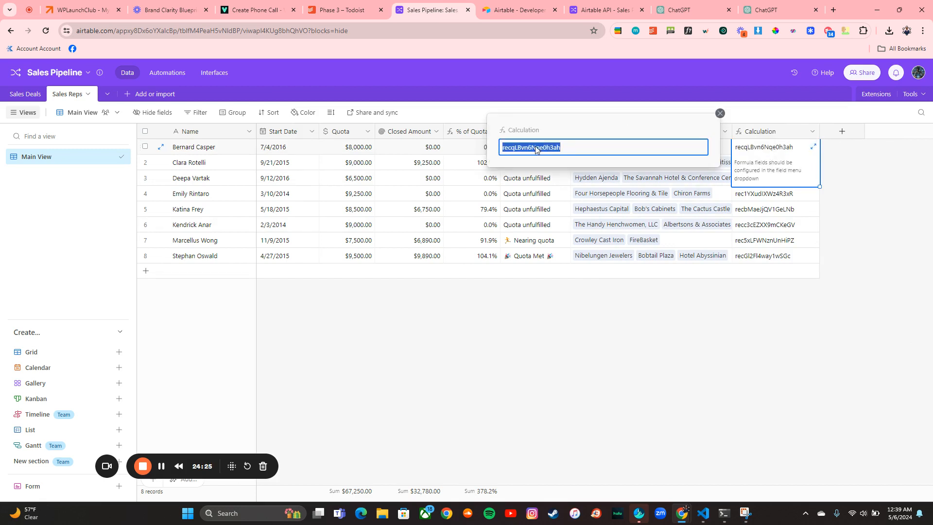
Return to the MyAirTable Demo GPT editor, send the copied rep record ID in the preview and allow the call to api.airtable.com.
{"action": "left_click", "coordinate": [684, 9]}
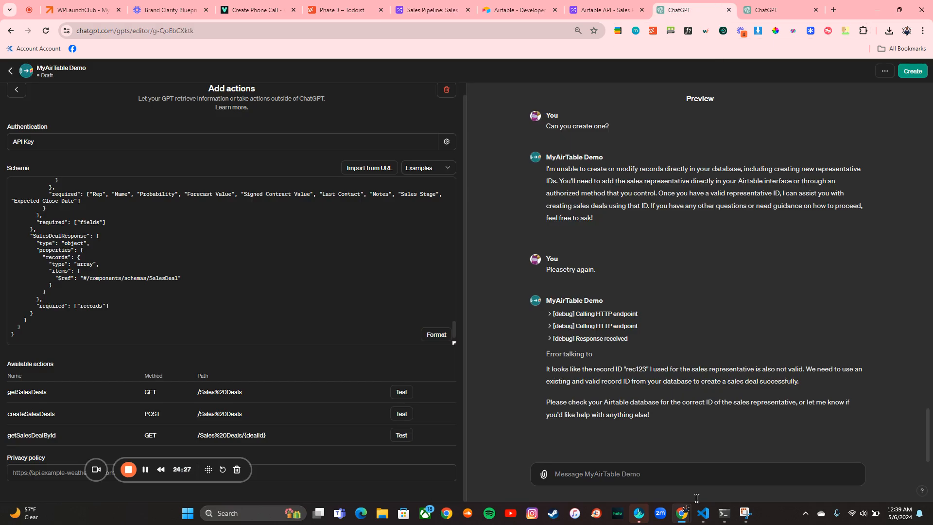
{"action": "left_click", "coordinate": [662, 484]}
{"action": "key", "text": "ctrl+v"}
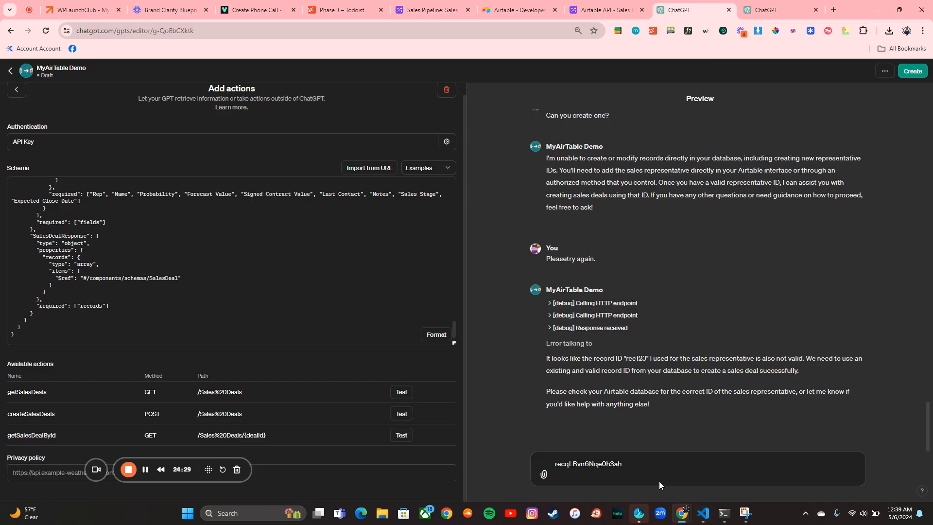
{"action": "key", "text": "Return"}
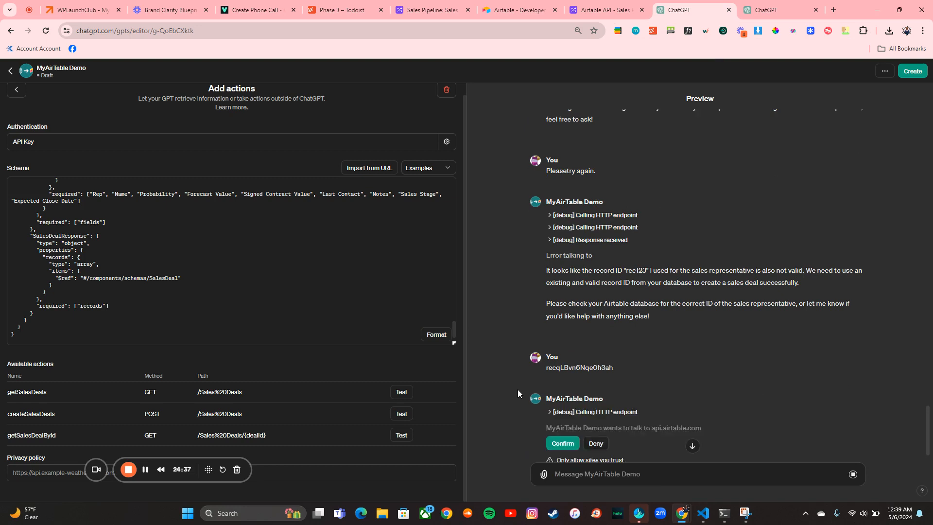
{"action": "scroll", "coordinate": [557, 444], "scroll_direction": "down", "scroll_amount": 1}
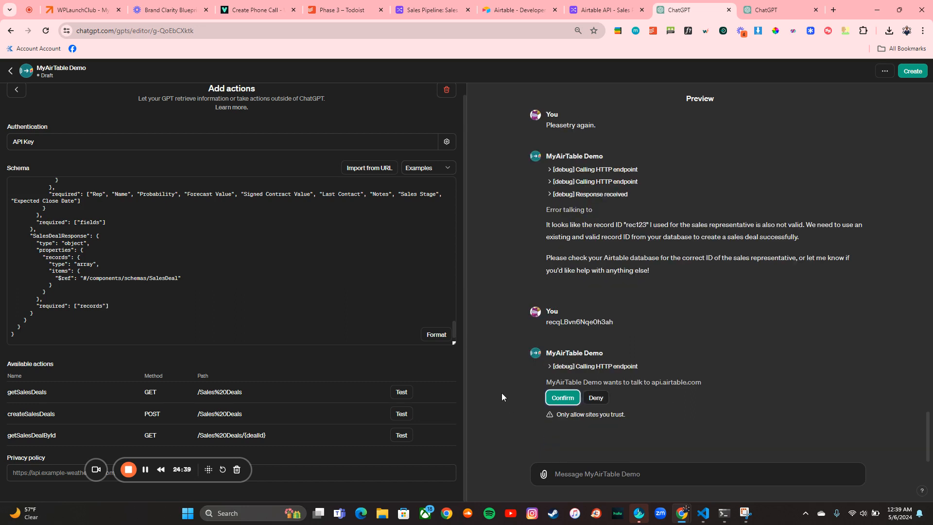
{"action": "left_click", "coordinate": [570, 397]}
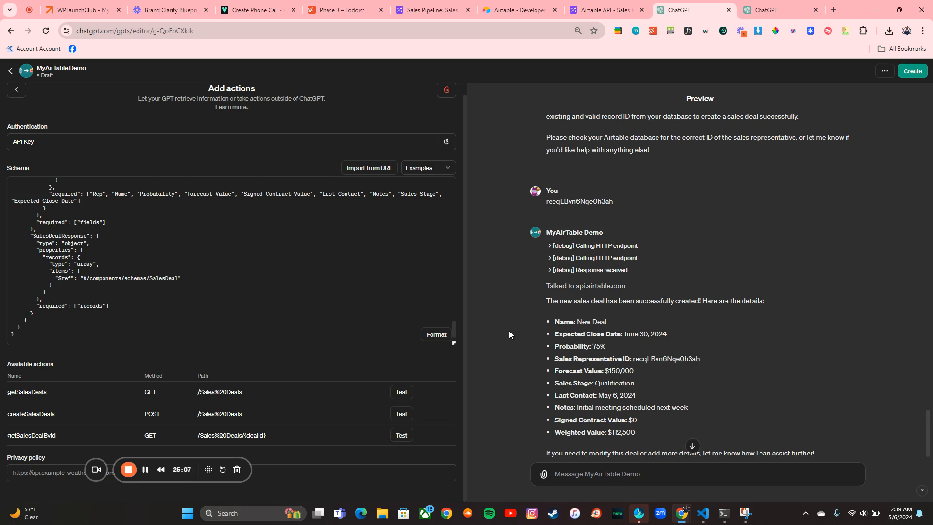
{"action": "scroll", "coordinate": [508, 331], "scroll_direction": "down", "scroll_amount": 1}
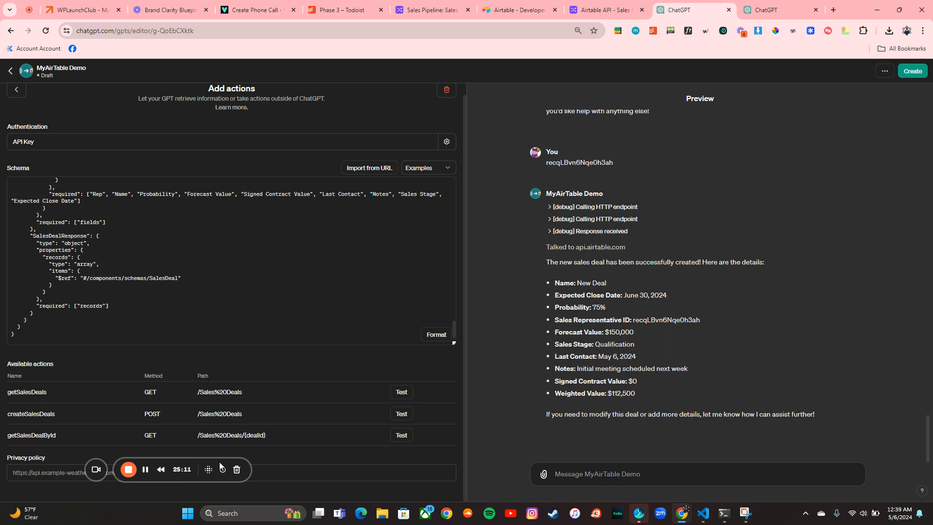
{"action": "left_click_drag", "start_coordinate": [178, 470], "coordinate": [256, 242]}
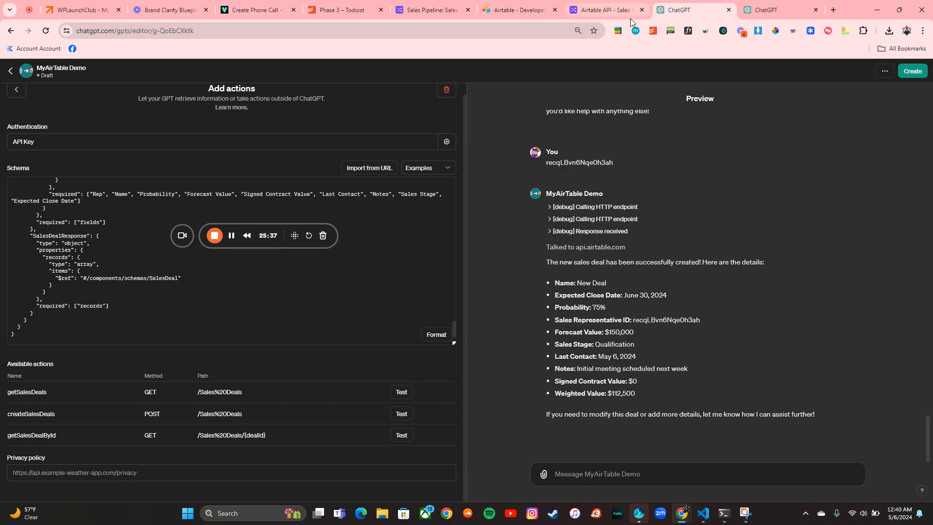
Check the Airtable Sales Deals and Sales Reps tables for the newly created deal and its link to the rep.
{"action": "left_click", "coordinate": [429, 10]}
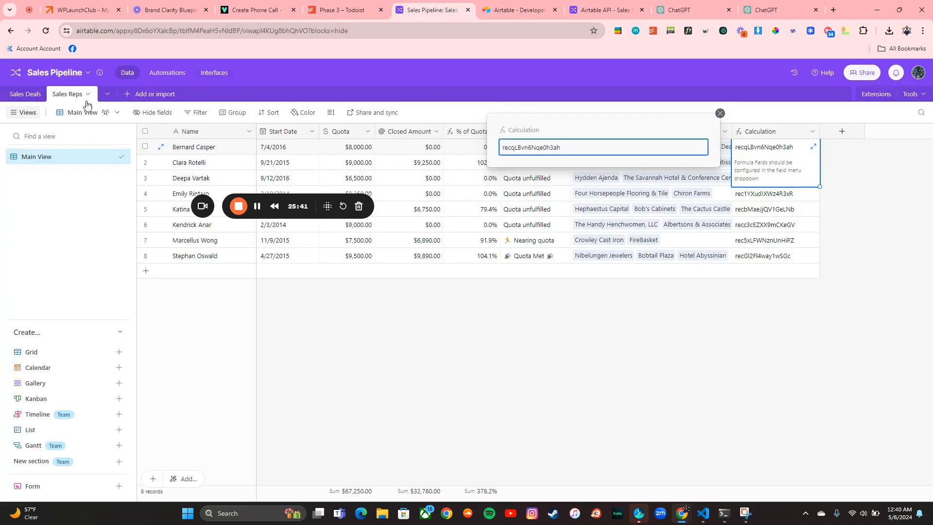
{"action": "left_click", "coordinate": [26, 97]}
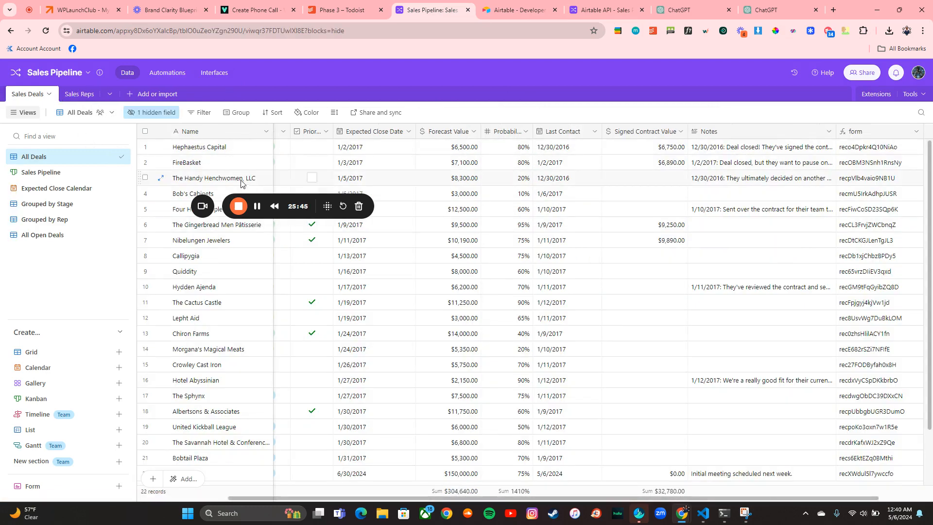
{"action": "left_click", "coordinate": [80, 95]}
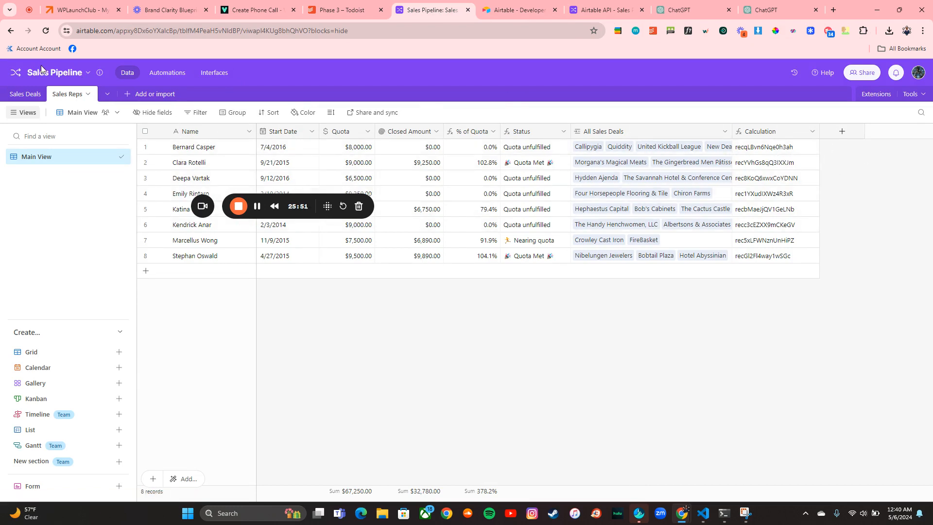
{"action": "left_click", "coordinate": [26, 94]}
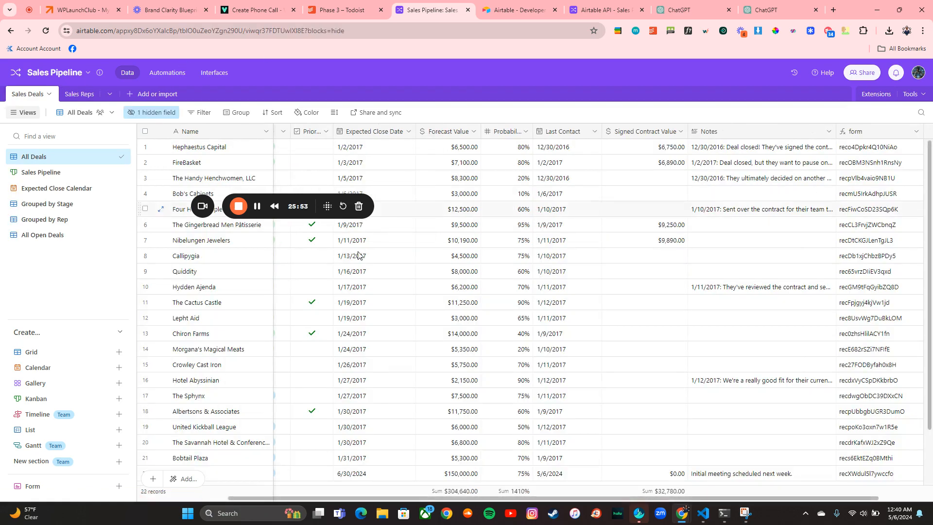
In the Airtable API documentation, copy the example request and response for Update/Upsert Sales Deals records.
{"action": "left_click", "coordinate": [695, 9]}
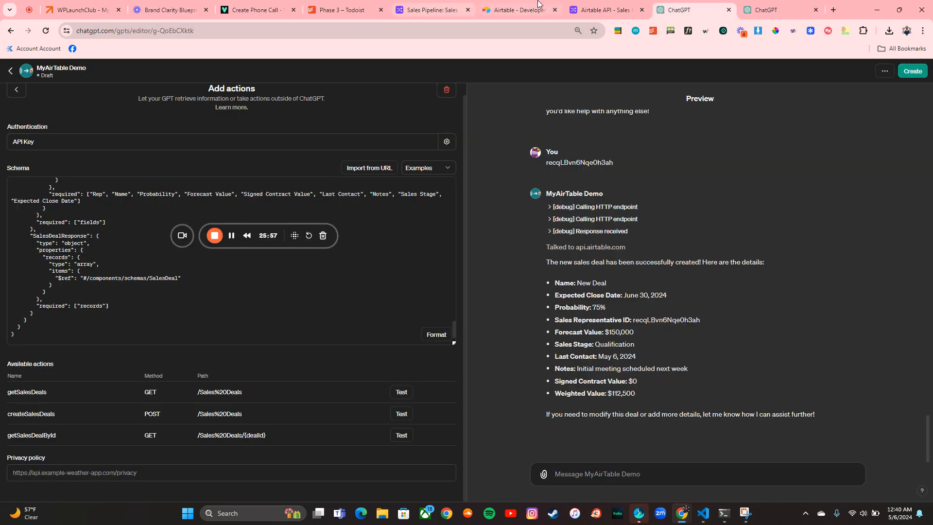
{"action": "left_click", "coordinate": [590, 4]}
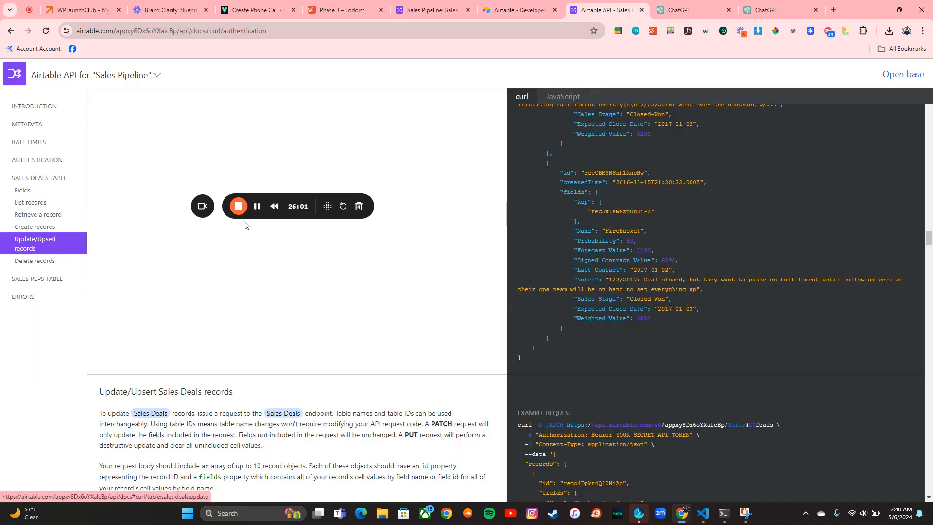
{"action": "scroll", "coordinate": [444, 258], "scroll_direction": "up", "scroll_amount": 5}
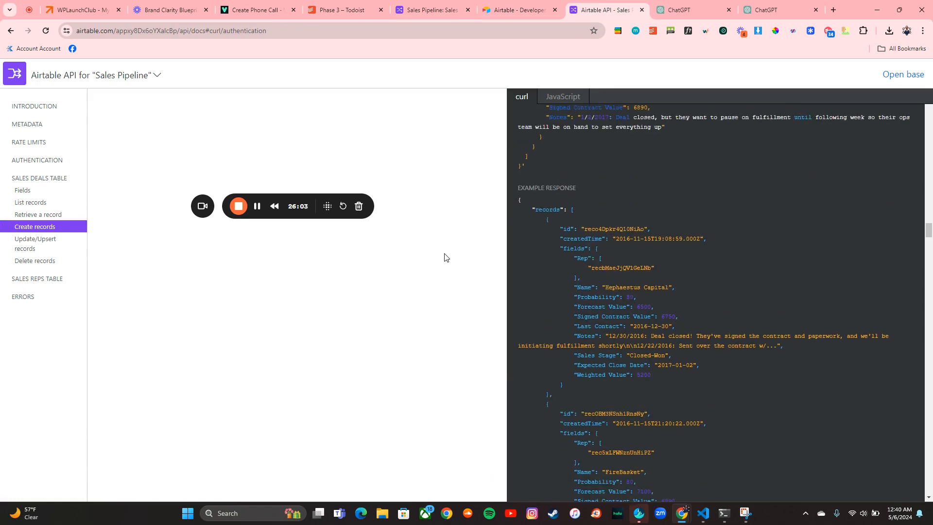
{"action": "scroll", "coordinate": [443, 258], "scroll_direction": "down", "scroll_amount": 3}
{"action": "scroll", "coordinate": [519, 247], "scroll_direction": "down", "scroll_amount": 6}
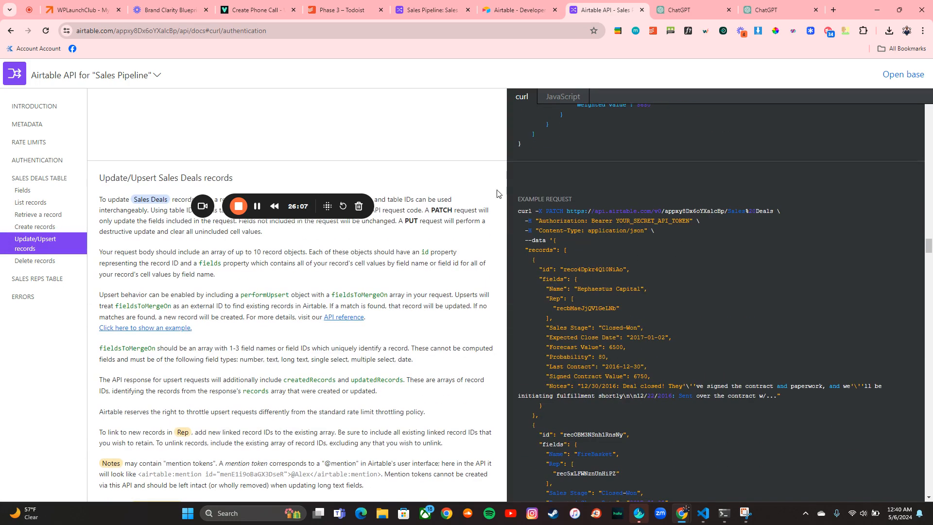
{"action": "left_click_drag", "start_coordinate": [516, 194], "coordinate": [656, 338]}
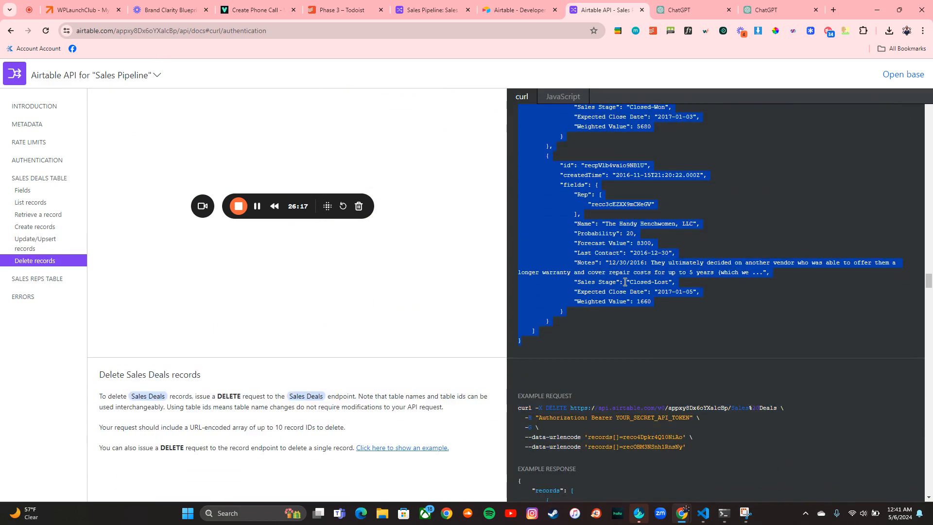
In the OpenAPI JSON Schema chat, send "Thank you. Can you now add this new information?" followed by the copied update example.
{"action": "left_click", "coordinate": [689, 9]}
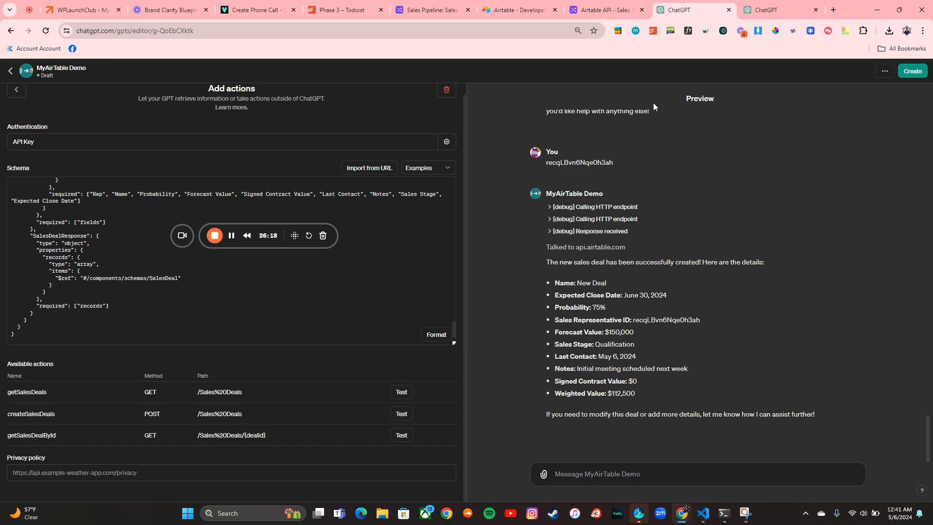
{"action": "left_click", "coordinate": [777, 9]}
{"action": "type", "text": "Thank you. Can yo"}
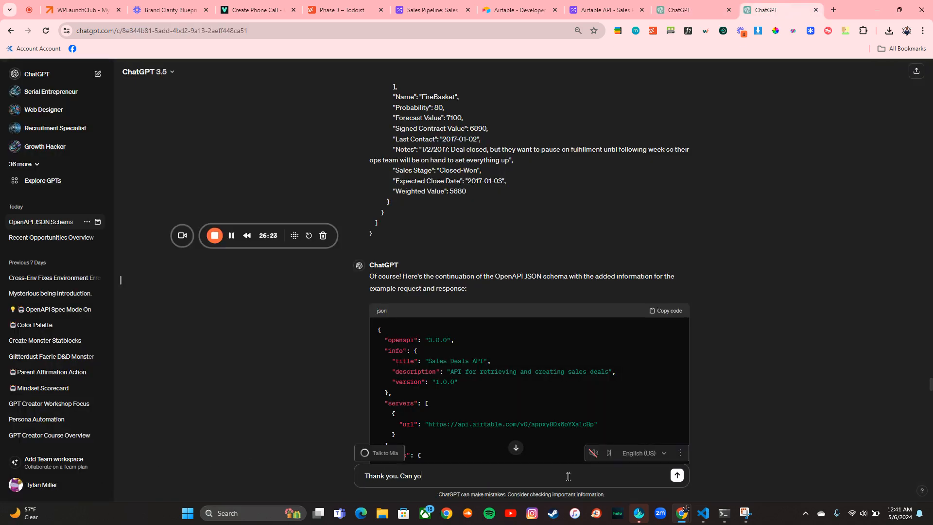
{"action": "type", "text": "u now add this new information"}
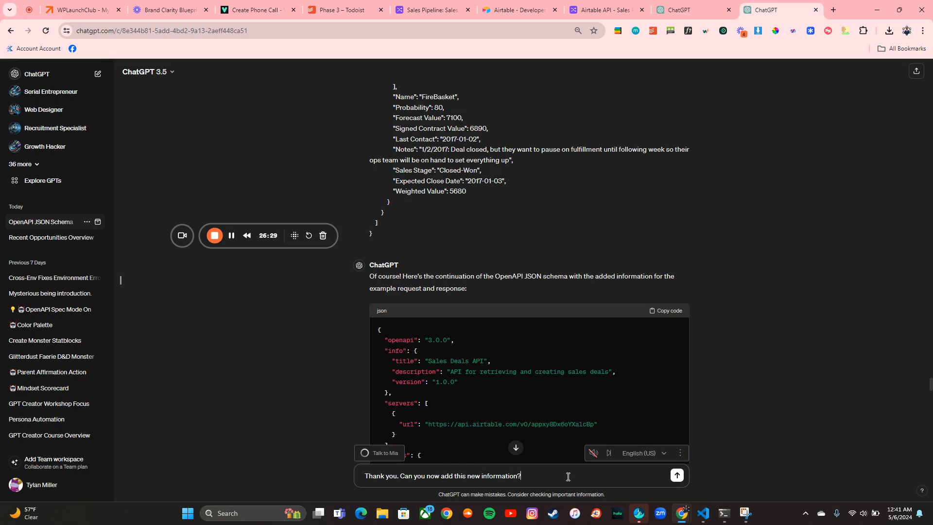
{"action": "type", "text": "?"}
{"action": "key", "text": "ctrl+v"}
{"action": "key", "text": "Return"}
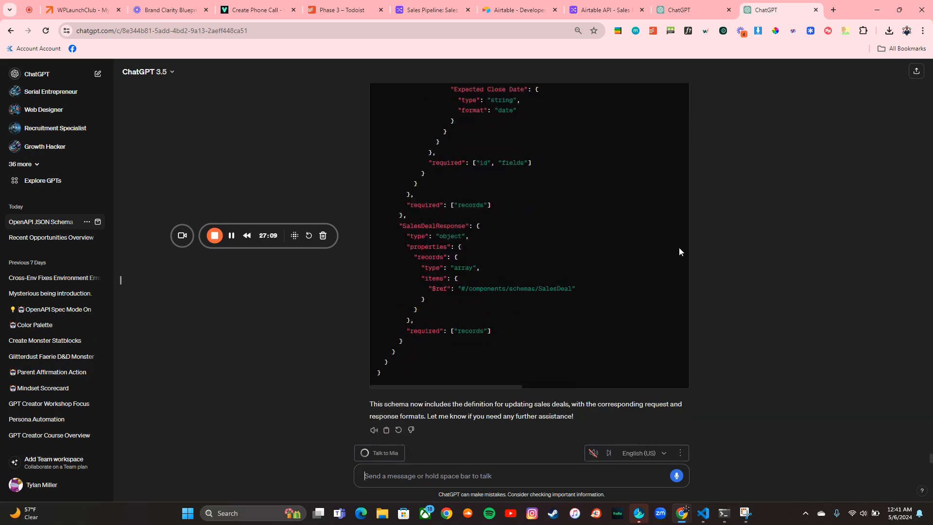
Copy the updated OpenAPI JSON schema from the chat's reply and return to the MyAirTable Demo GPT editor.
{"action": "scroll", "coordinate": [678, 248], "scroll_direction": "up", "scroll_amount": 10}
{"action": "scroll", "coordinate": [679, 251], "scroll_direction": "up", "scroll_amount": 15}
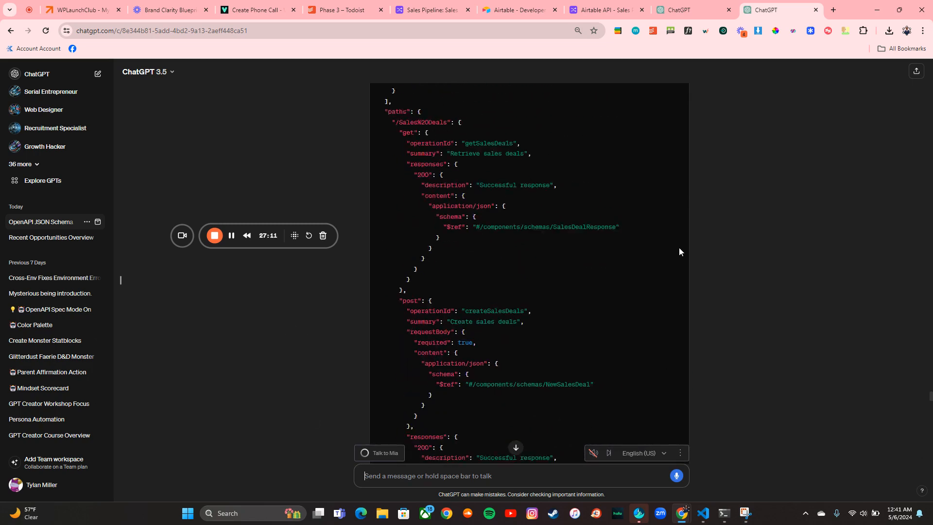
{"action": "scroll", "coordinate": [679, 251], "scroll_direction": "down", "scroll_amount": 5}
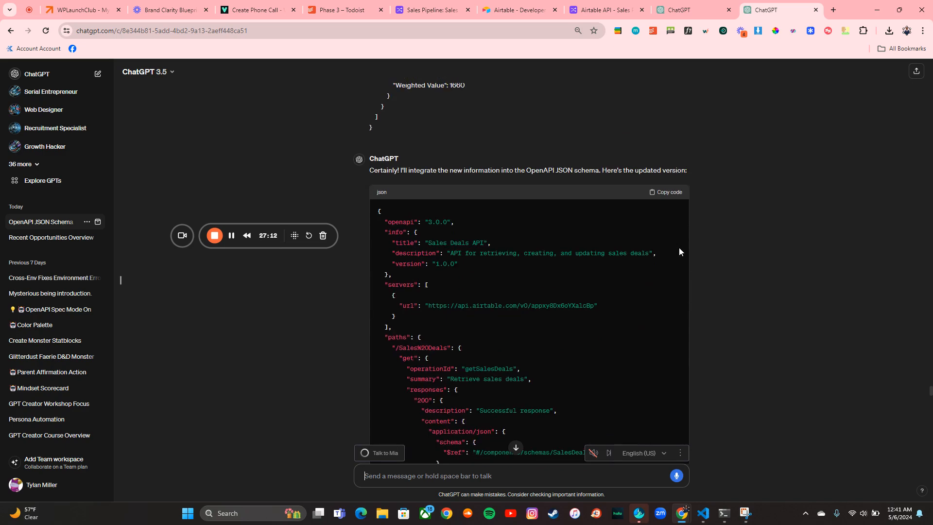
{"action": "left_click", "coordinate": [670, 192]}
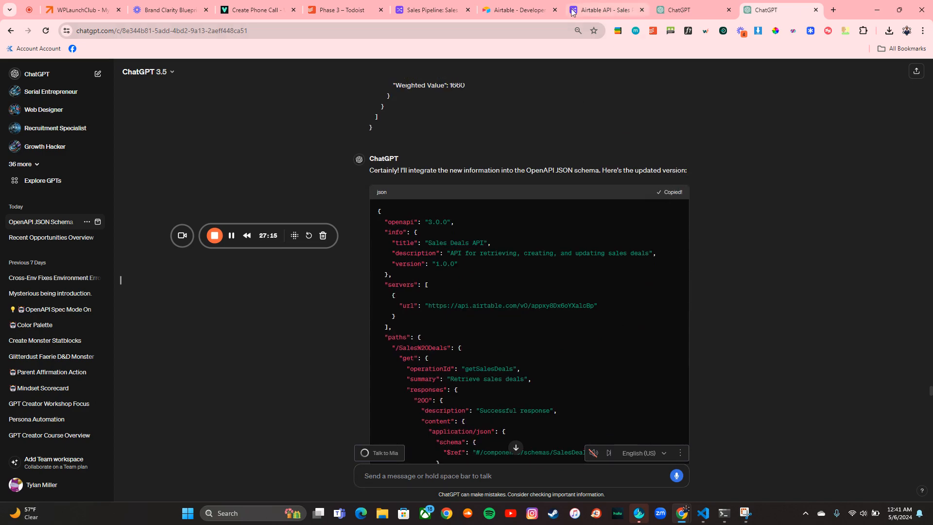
{"action": "left_click", "coordinate": [682, 10]}
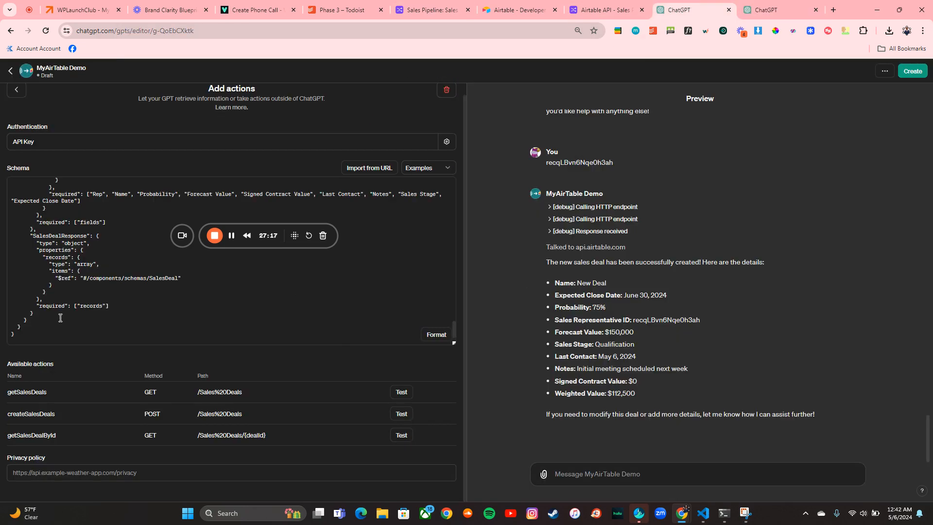
Replace the whole Airtable action schema with the copied updated OpenAPI JSON that includes the updateSalesDeals operation.
{"action": "left_click_drag", "start_coordinate": [45, 332], "coordinate": [18, 92]}
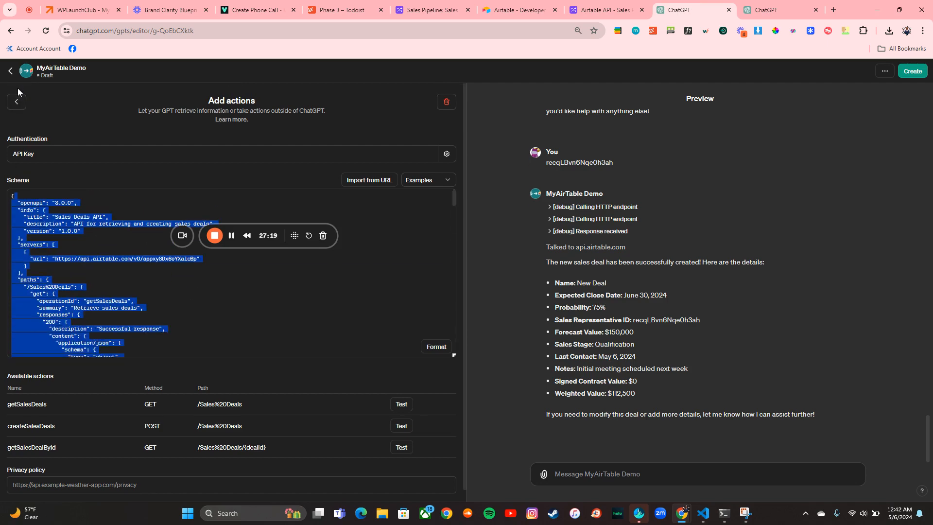
{"action": "key", "text": "ctrl+v"}
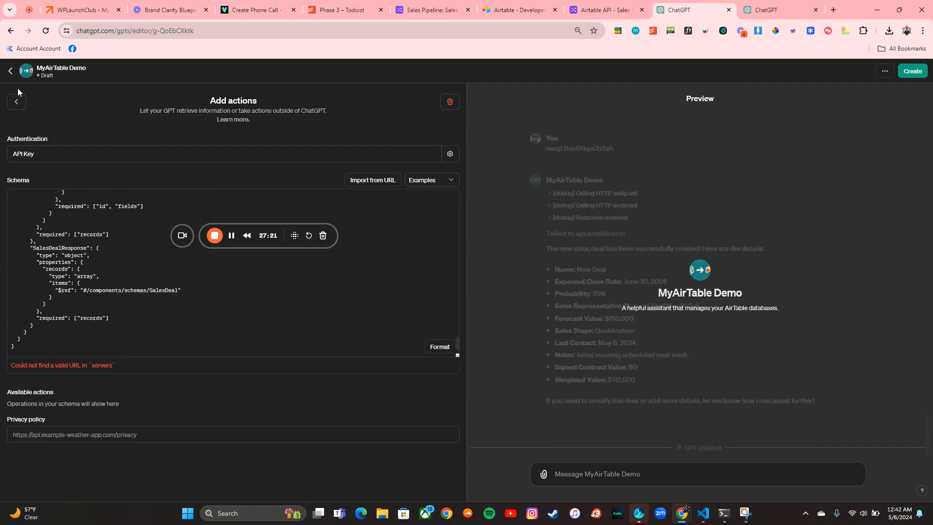
{"action": "scroll", "coordinate": [339, 419], "scroll_direction": "down", "scroll_amount": 1}
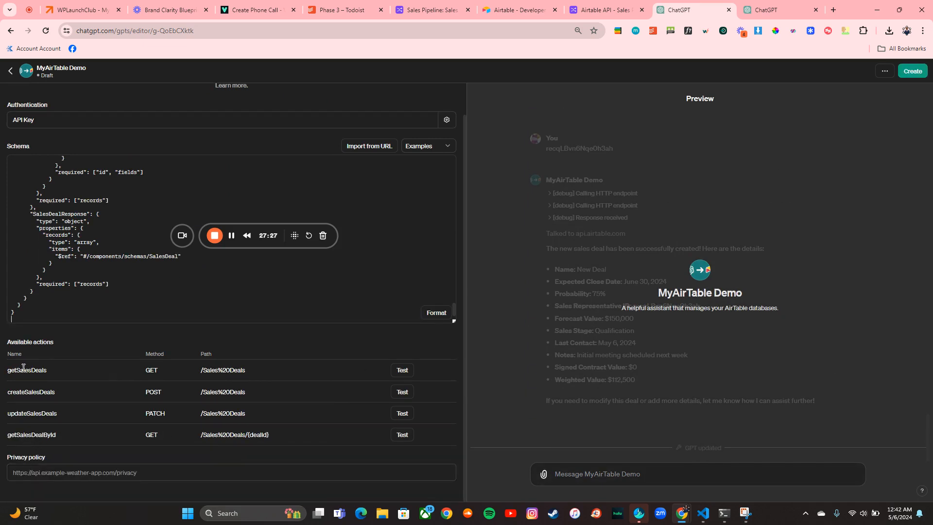
Test the updateSalesDeals action in the preview and confirm its request to api.airtable.com.
{"action": "left_click", "coordinate": [396, 416]}
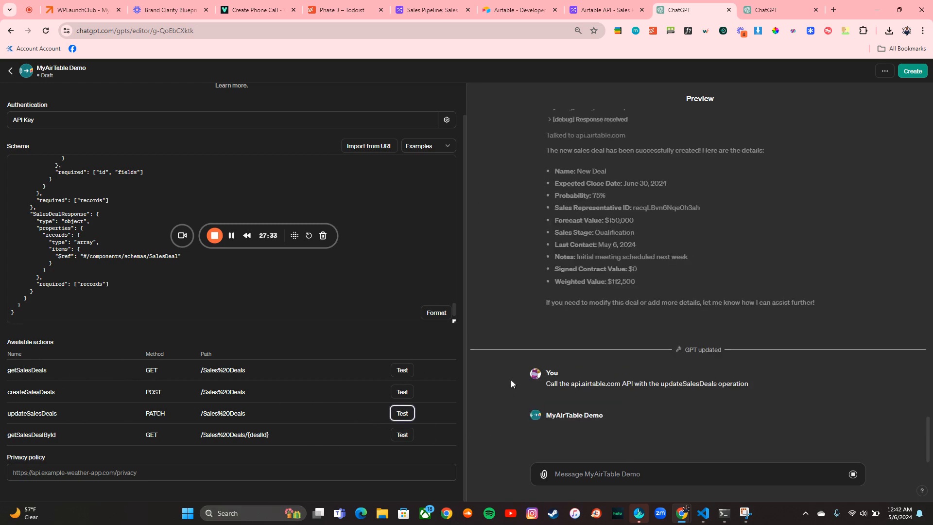
{"action": "scroll", "coordinate": [620, 249], "scroll_direction": "up", "scroll_amount": 3}
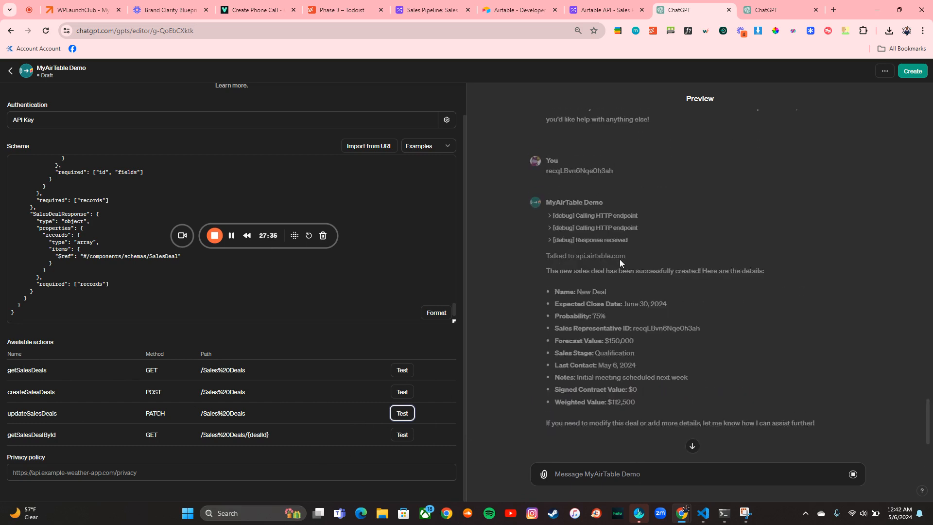
{"action": "scroll", "coordinate": [560, 316], "scroll_direction": "down", "scroll_amount": 4}
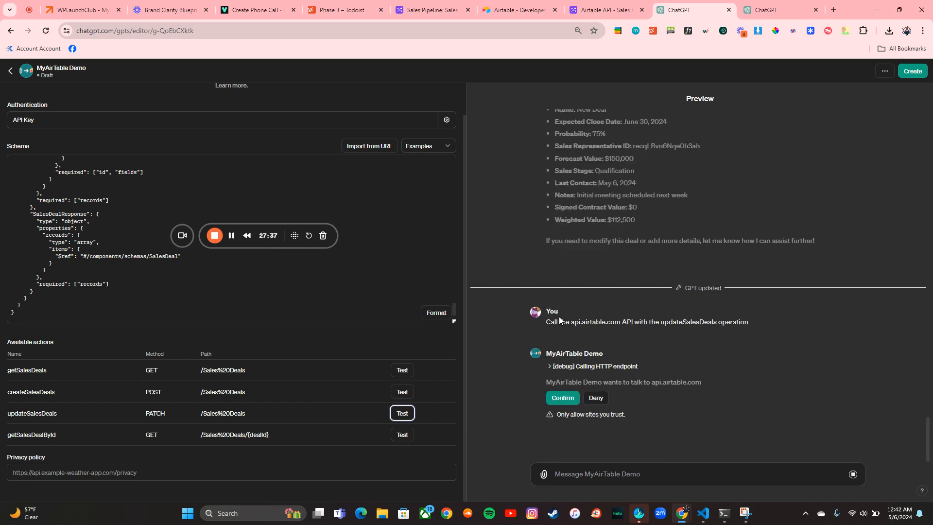
{"action": "left_click", "coordinate": [561, 397]}
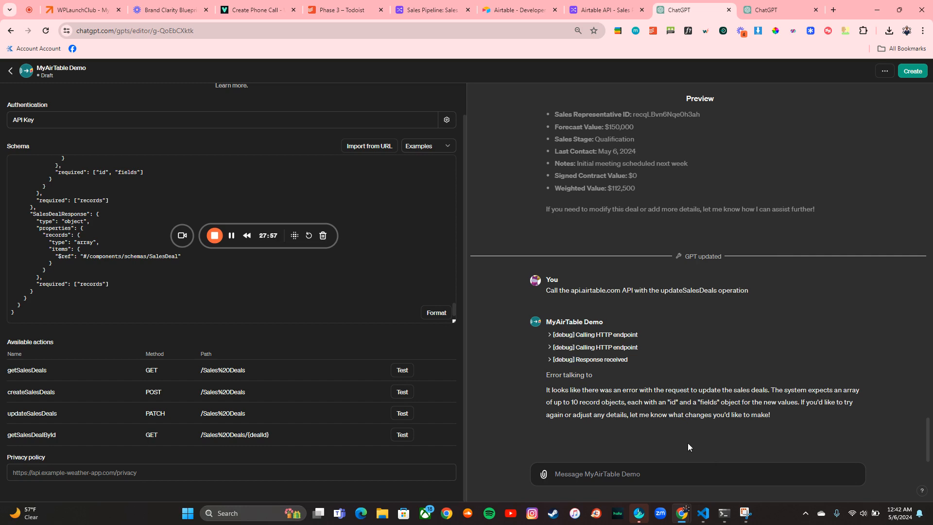
Send "I just want to update the weighted value of the last record." to the preview and allow the Airtable request.
{"action": "left_click", "coordinate": [654, 476]}
{"action": "type", "text": "I"}
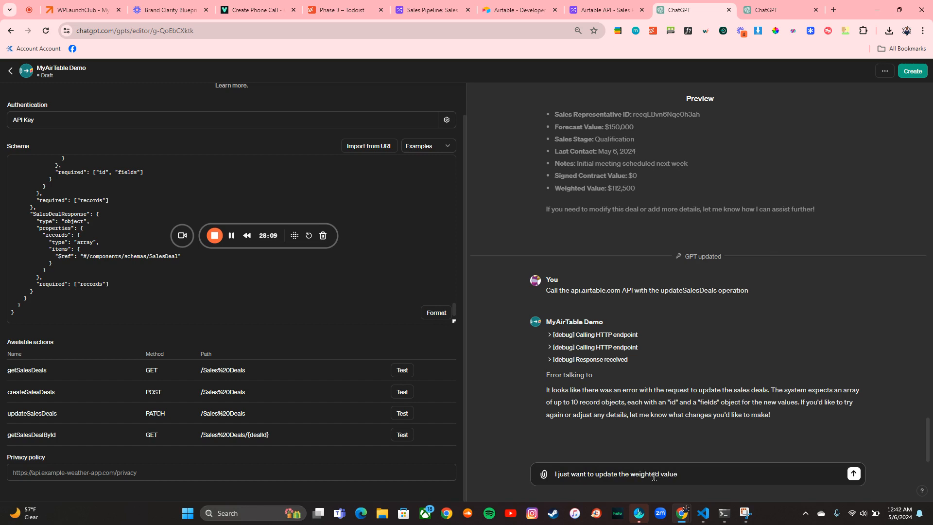
{"action": "type", "text": "f the last record."}
{"action": "key", "text": "Return"}
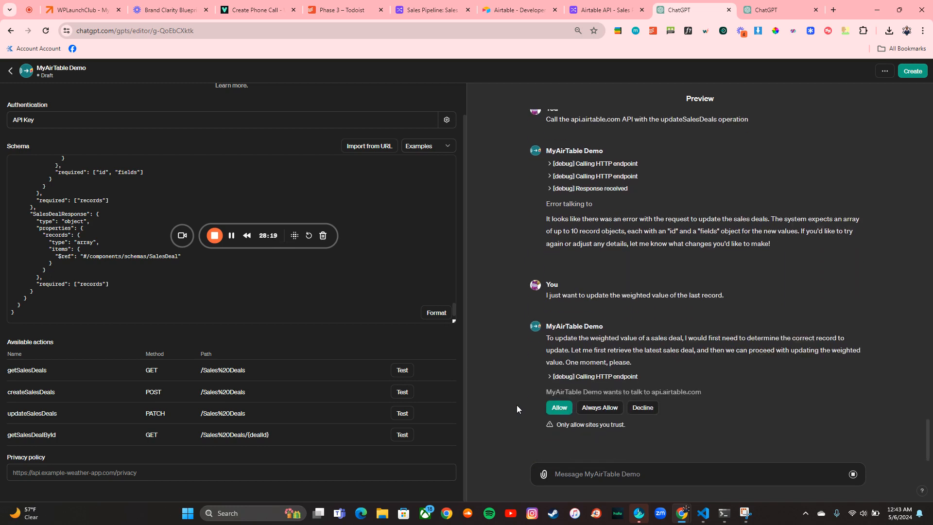
{"action": "left_click", "coordinate": [559, 399]}
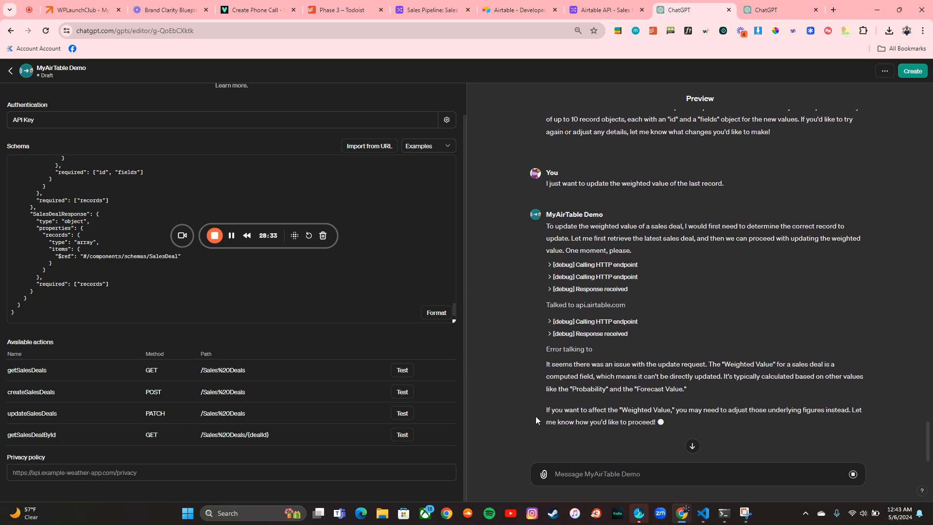
Review the preview conversation and the field columns of Airtable's Sales Deals table, then return to the GPT editor.
{"action": "scroll", "coordinate": [535, 415], "scroll_direction": "up", "scroll_amount": 4}
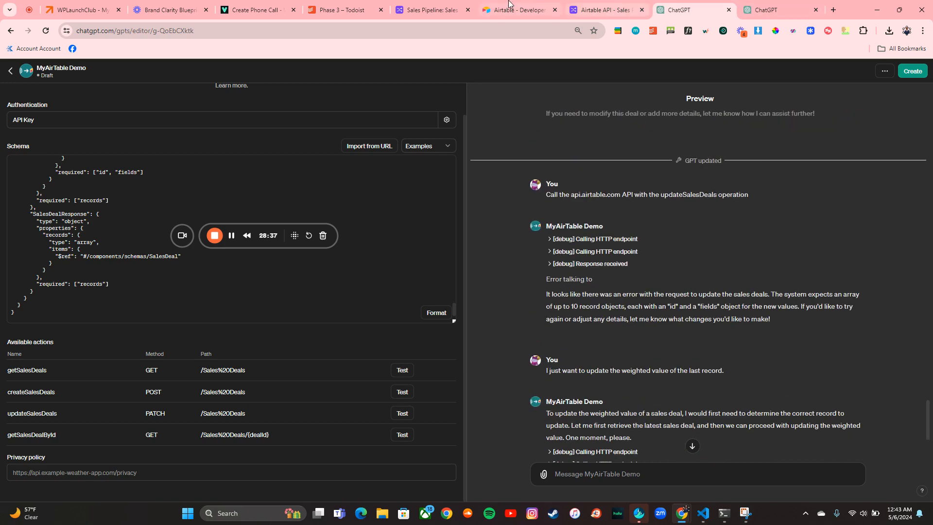
{"action": "left_click", "coordinate": [430, 10]}
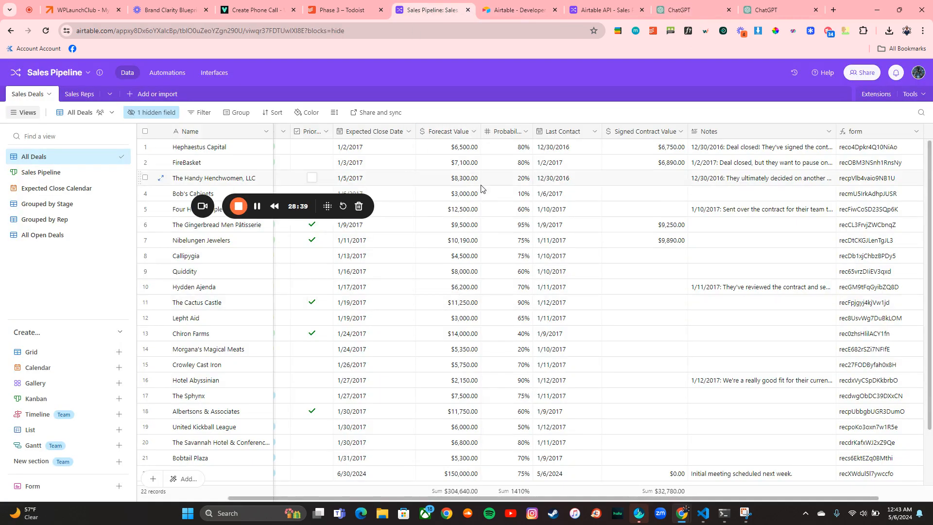
{"action": "scroll", "coordinate": [460, 156], "scroll_direction": "left", "scroll_amount": 5}
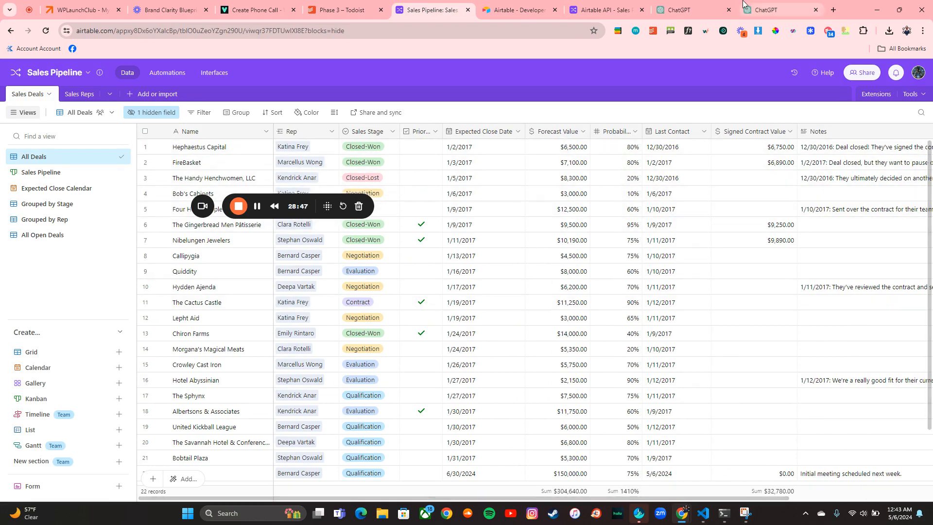
{"action": "left_click", "coordinate": [763, 9]}
{"action": "left_click", "coordinate": [685, 3]}
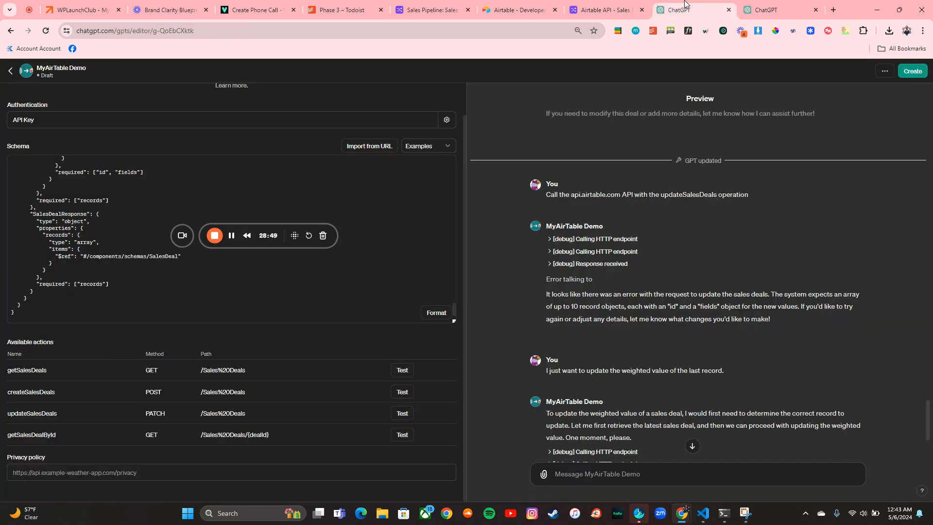
Send "Your right, lets change the forecast value.", answer with 90,000 as the new forecast value, and confirm the Airtable request.
{"action": "type", "text": "Your right, lets change the forecast value."}
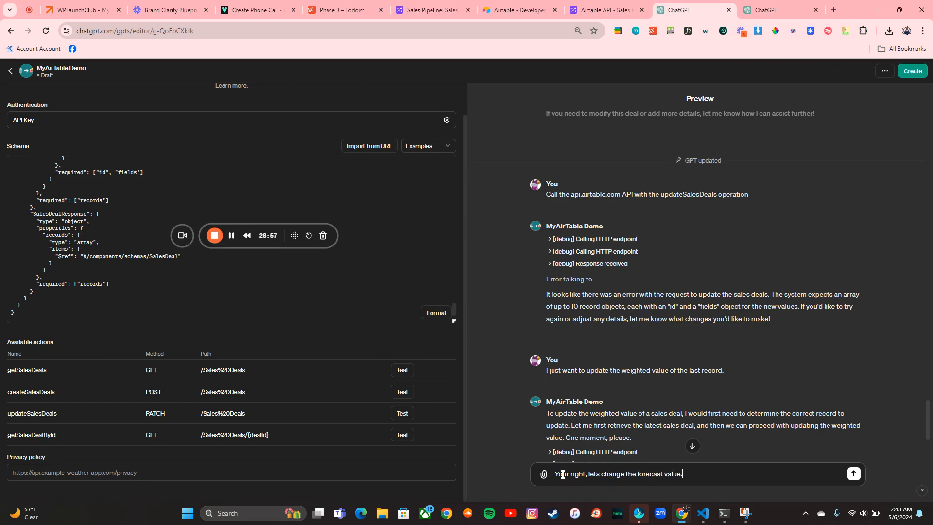
{"action": "key", "text": "Return"}
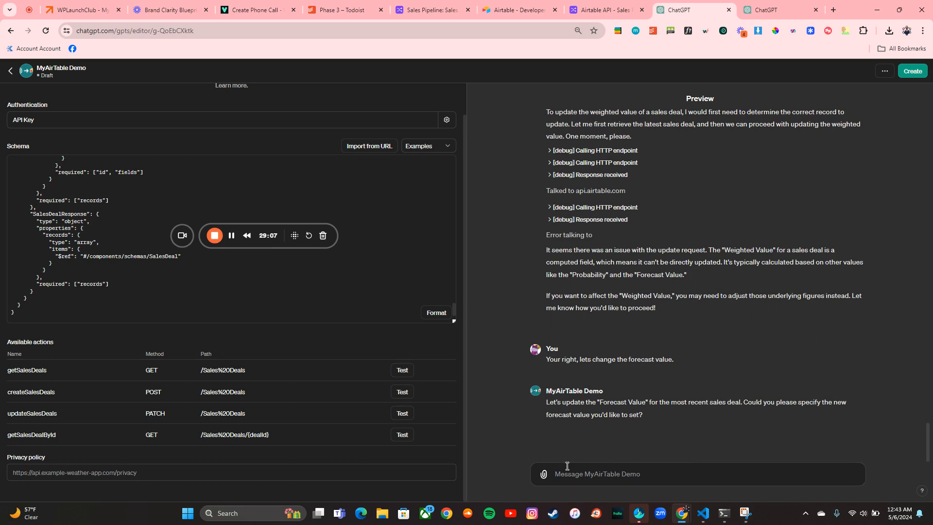
{"action": "type", "text": "90,000"}
{"action": "key", "text": "Return"}
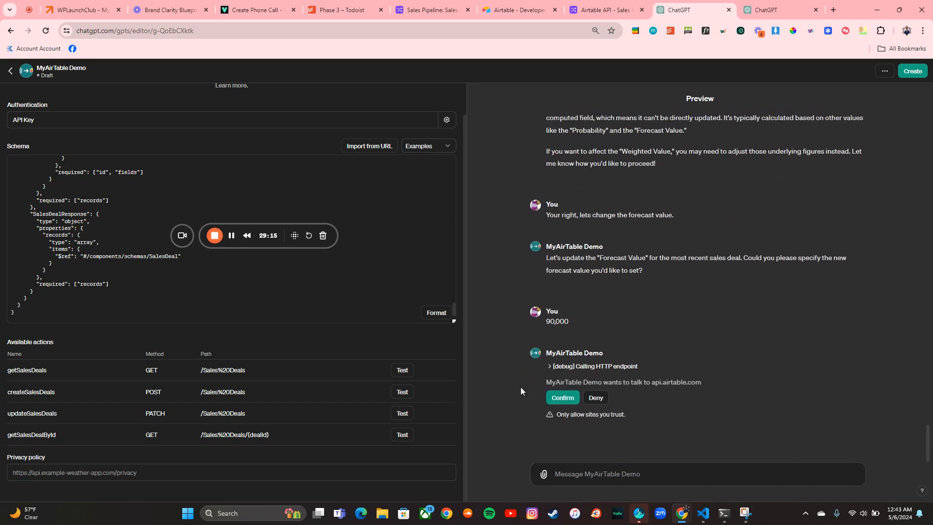
{"action": "left_click", "coordinate": [569, 400]}
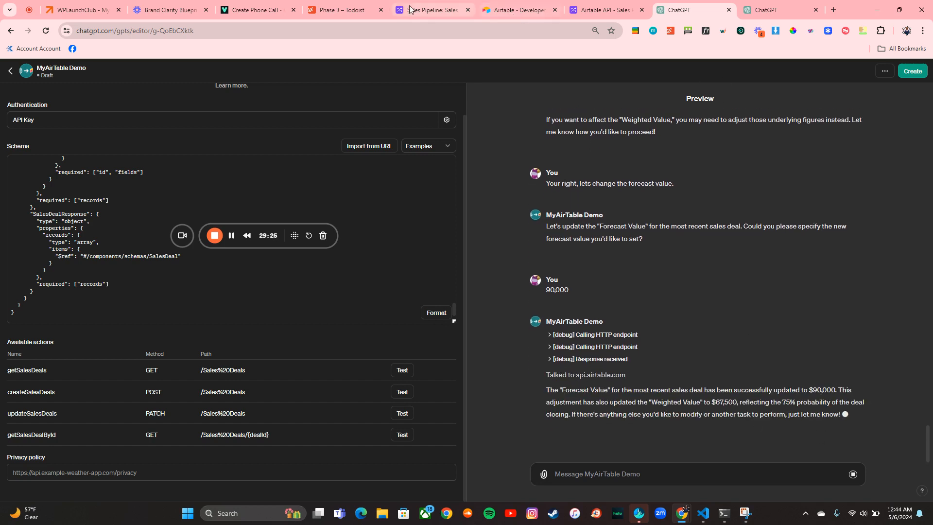
Review the preview conversation, and search Airtable's Sales Deals table for "new" to check the deal's forecast value.
{"action": "scroll", "coordinate": [590, 259], "scroll_direction": "up", "scroll_amount": 10}
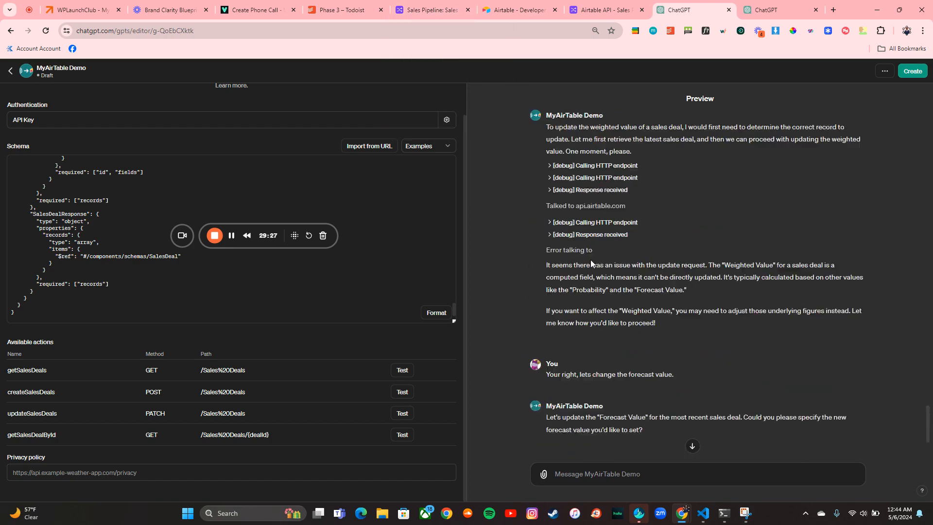
{"action": "scroll", "coordinate": [591, 261], "scroll_direction": "up", "scroll_amount": 3}
{"action": "scroll", "coordinate": [590, 261], "scroll_direction": "down", "scroll_amount": 1}
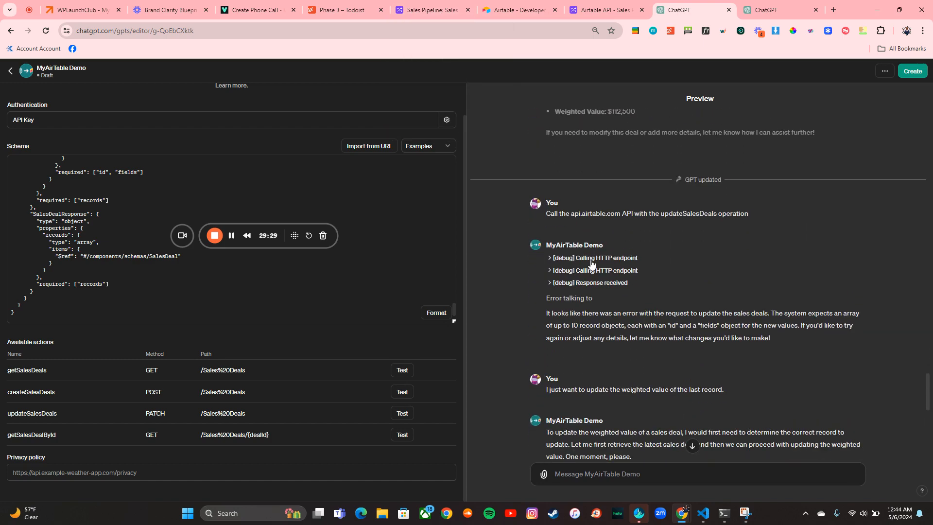
{"action": "scroll", "coordinate": [591, 264], "scroll_direction": "up", "scroll_amount": 6}
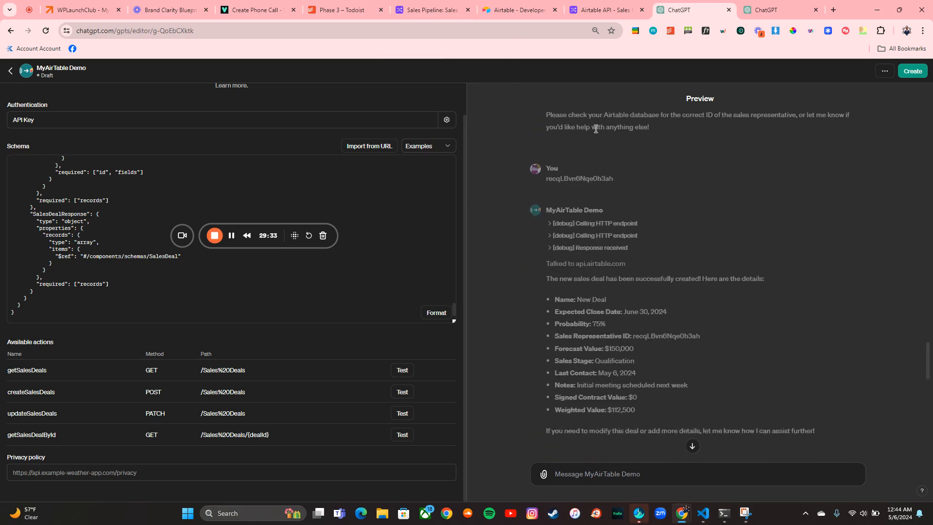
{"action": "left_click", "coordinate": [535, 7]}
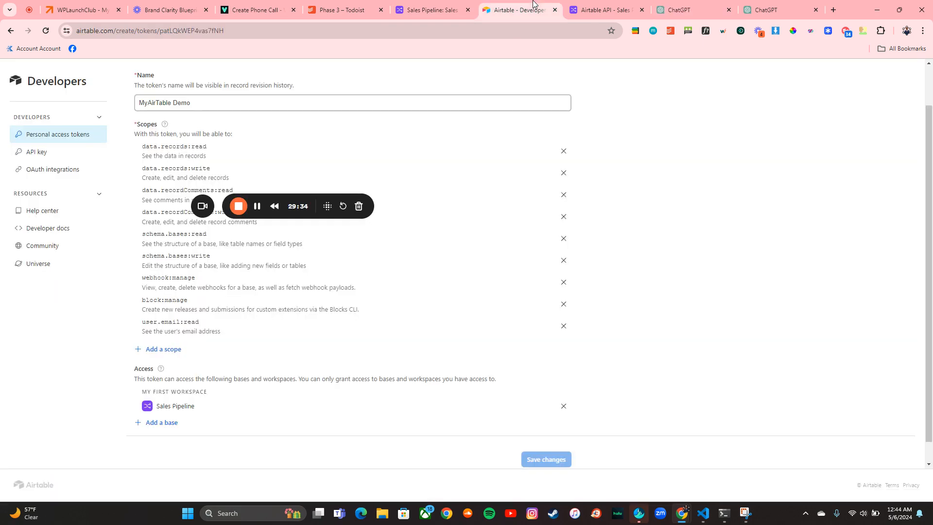
{"action": "left_click", "coordinate": [434, 6]}
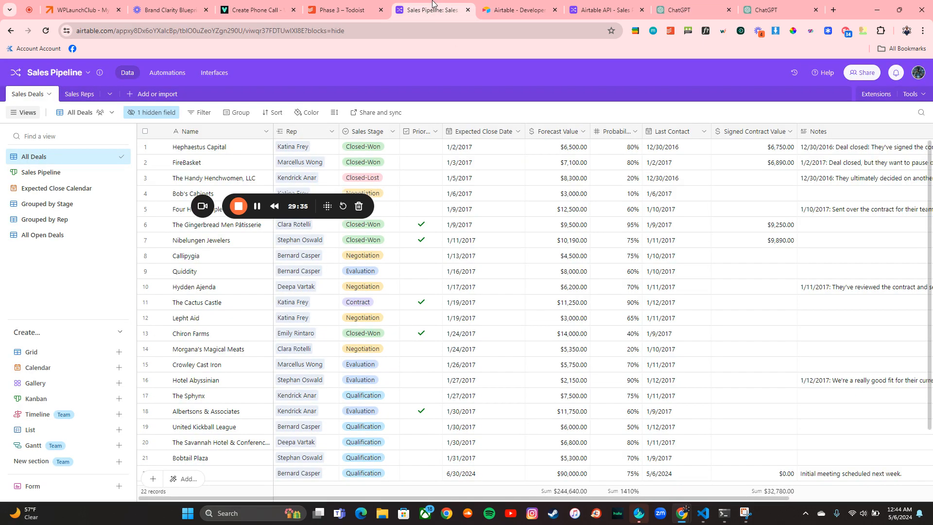
{"action": "left_click", "coordinate": [923, 120]}
{"action": "type", "text": "new"}
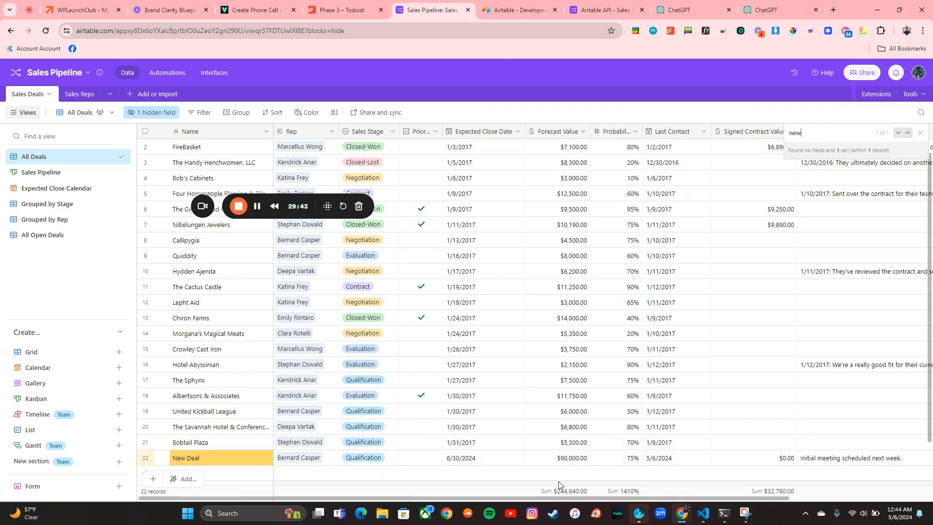
In the Airtable API documentation, copy the example request and response for Delete Sales Deals records.
{"action": "left_click", "coordinate": [529, 6]}
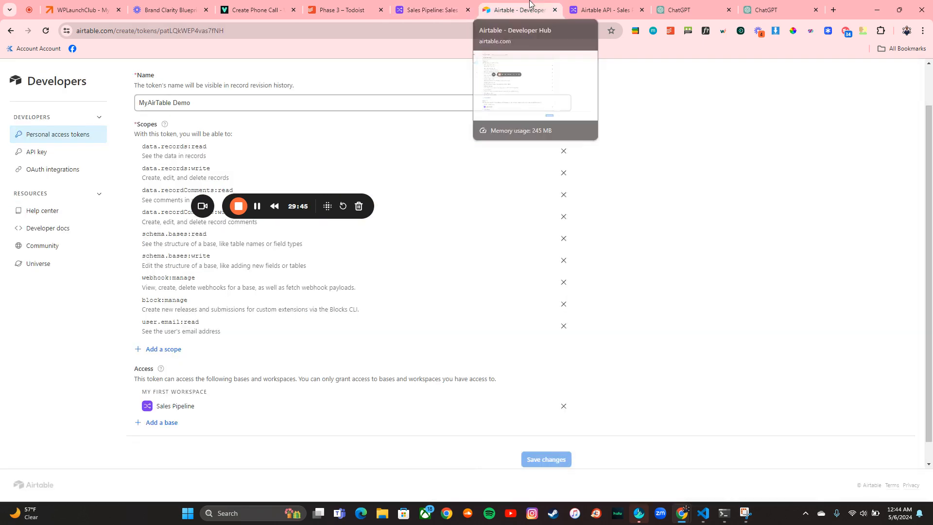
{"action": "left_click", "coordinate": [593, 7]}
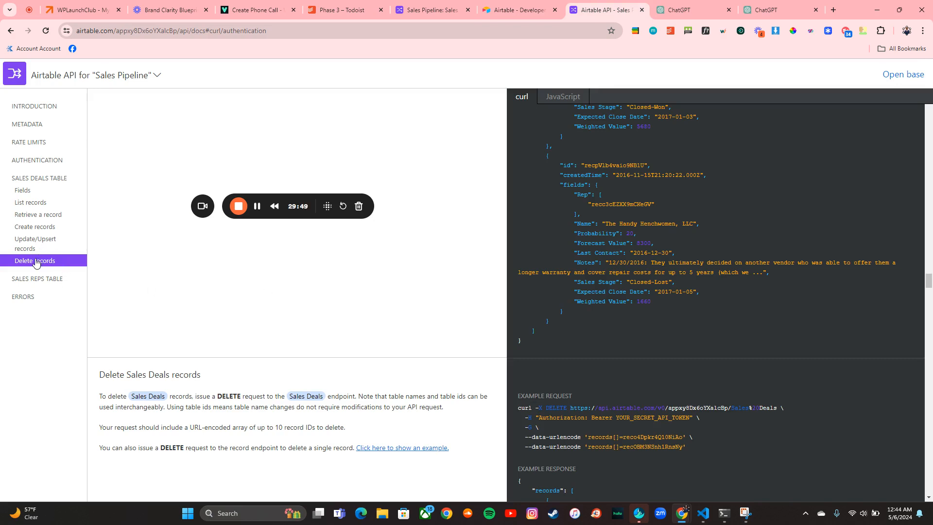
{"action": "scroll", "coordinate": [417, 305], "scroll_direction": "down", "scroll_amount": 3}
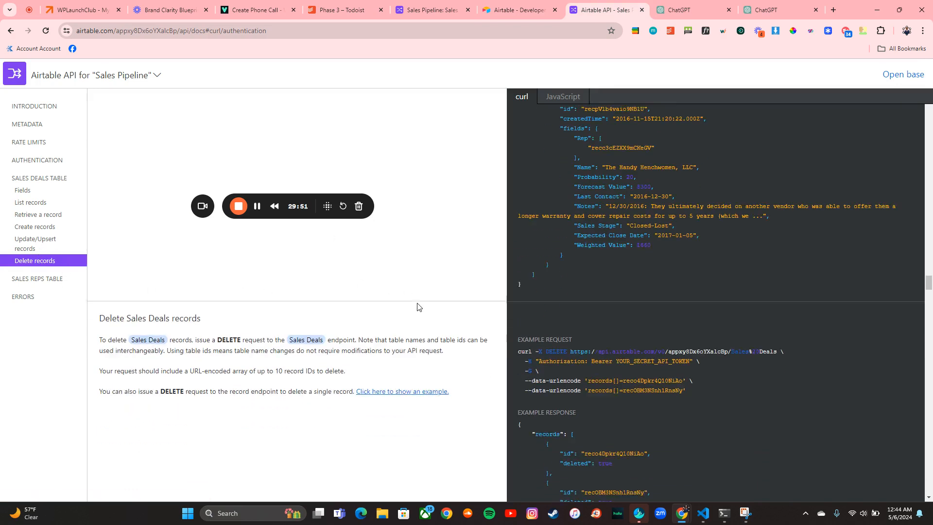
{"action": "scroll", "coordinate": [417, 306], "scroll_direction": "up", "scroll_amount": 10}
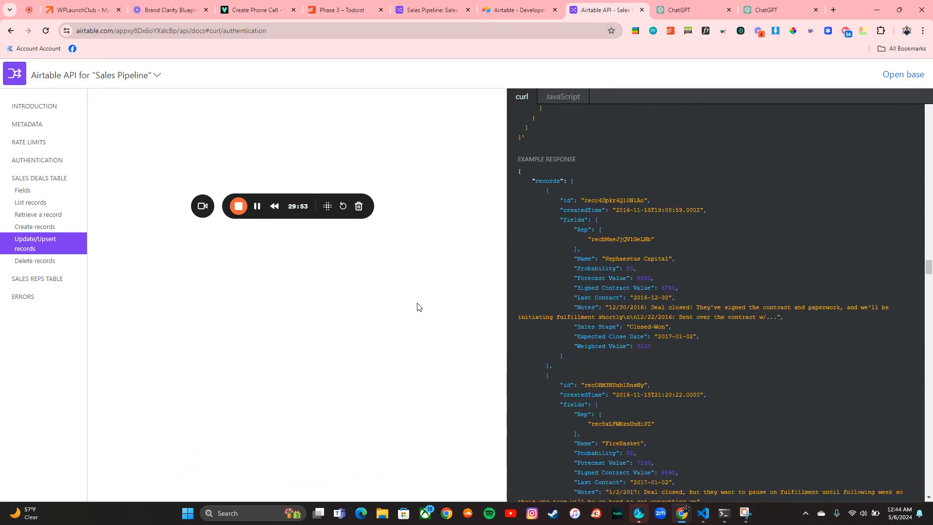
{"action": "scroll", "coordinate": [416, 306], "scroll_direction": "down", "scroll_amount": 8}
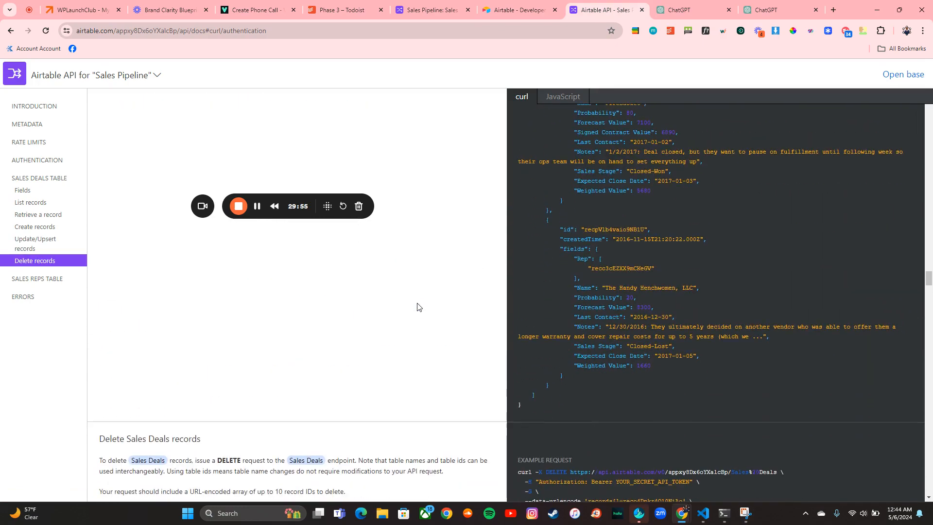
{"action": "scroll", "coordinate": [417, 307], "scroll_direction": "down", "scroll_amount": 3}
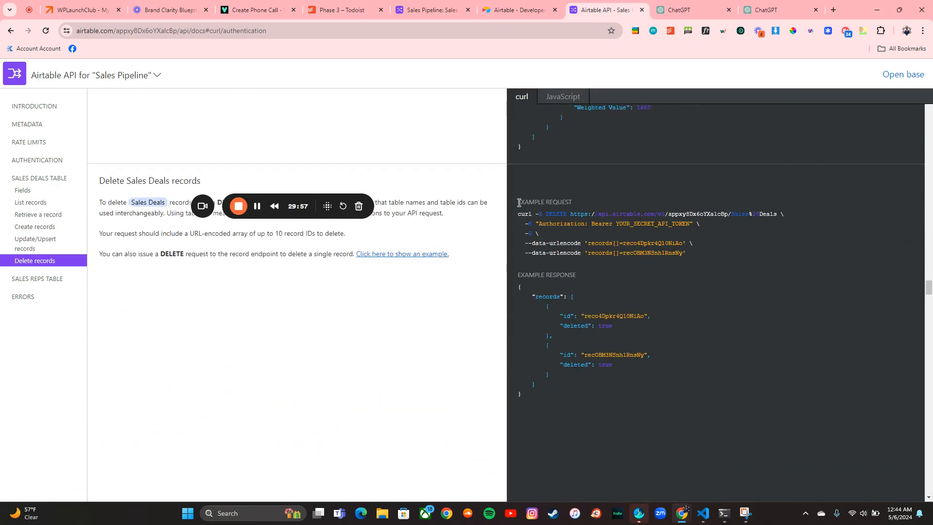
{"action": "left_click_drag", "start_coordinate": [519, 203], "coordinate": [626, 404]}
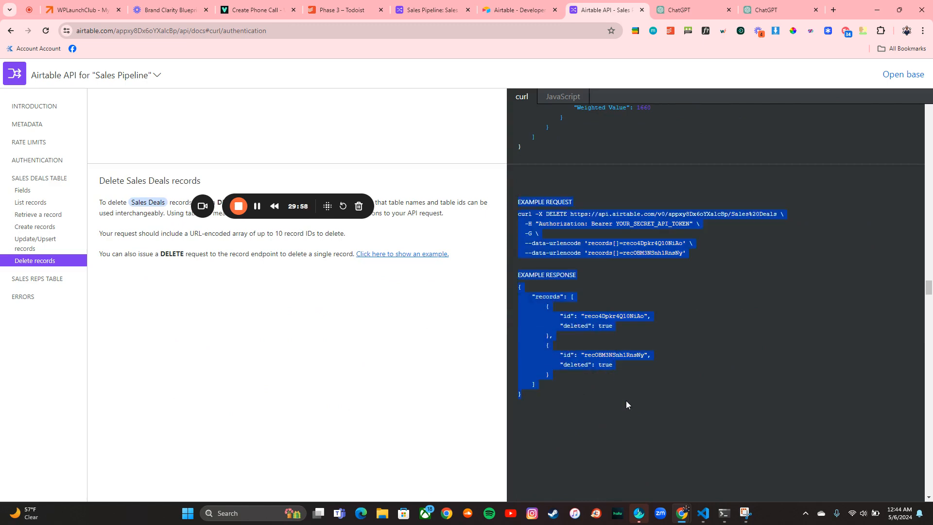
{"action": "right_click", "coordinate": [608, 244]}
{"action": "left_click", "coordinate": [628, 257]}
In the ChatGPT schema chat, send "Thank you. Can you know add this last piece of information" followed by the copied Delete records example.
{"action": "left_click", "coordinate": [685, 6]}
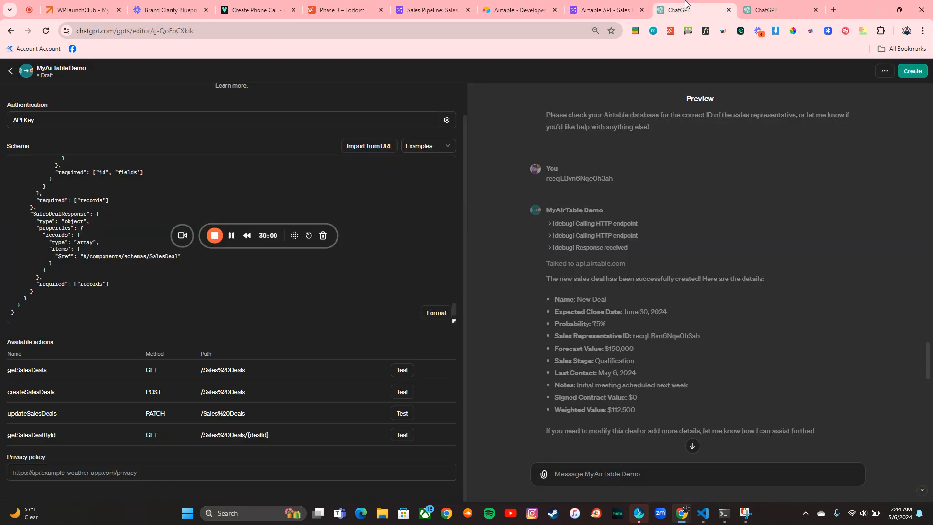
{"action": "left_click", "coordinate": [778, 8]}
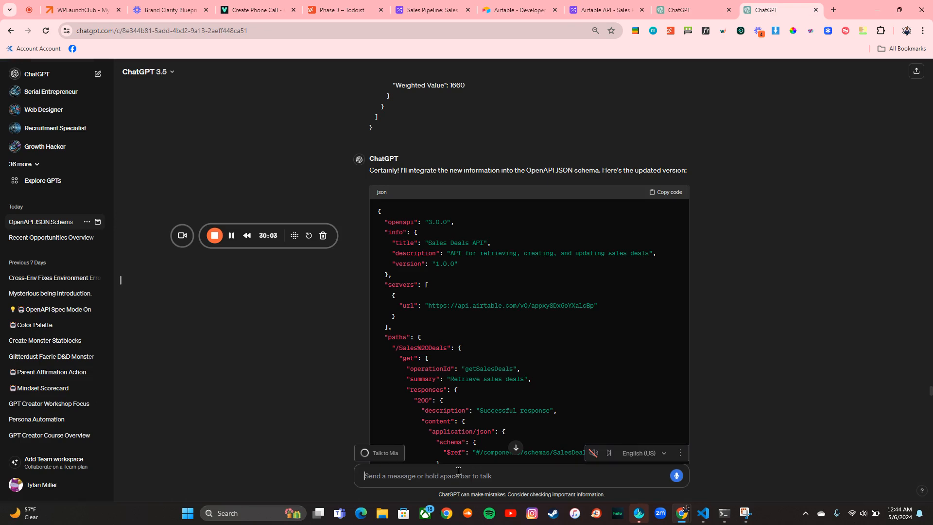
{"action": "type", "text": "Thank you."}
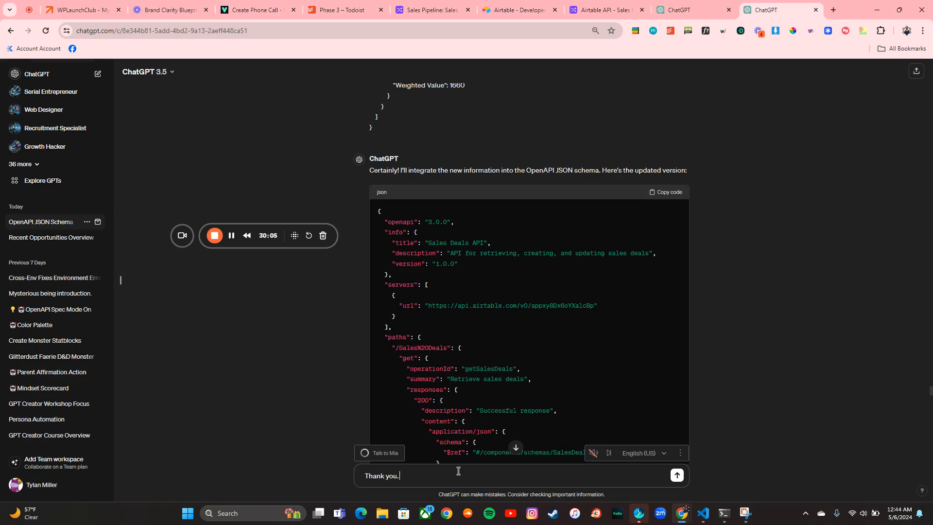
{"action": "type", "text": " Can you know add this last piece of information"}
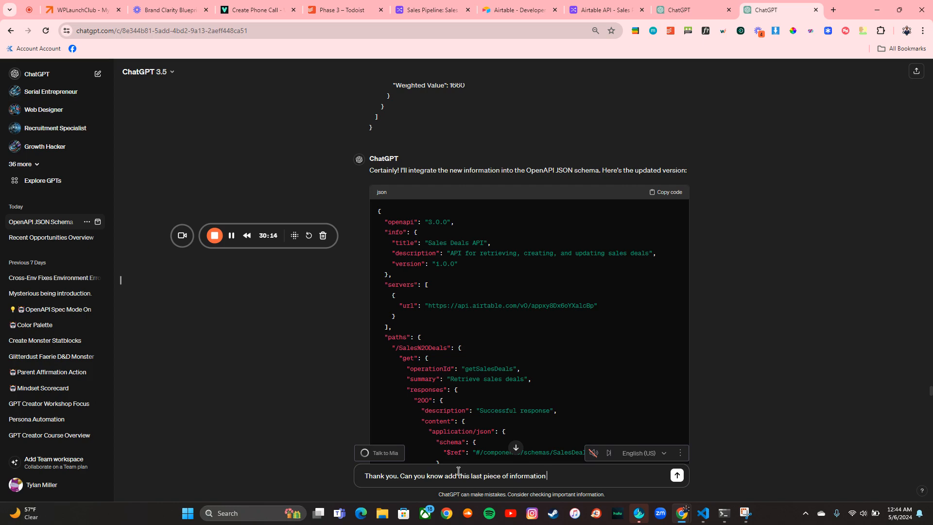
{"action": "key", "text": "ctrl+v"}
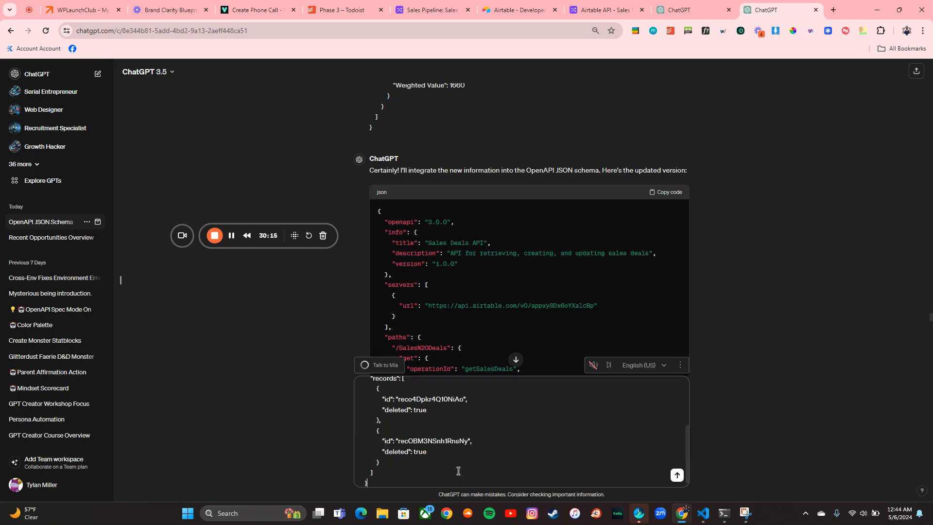
{"action": "key", "text": "Return"}
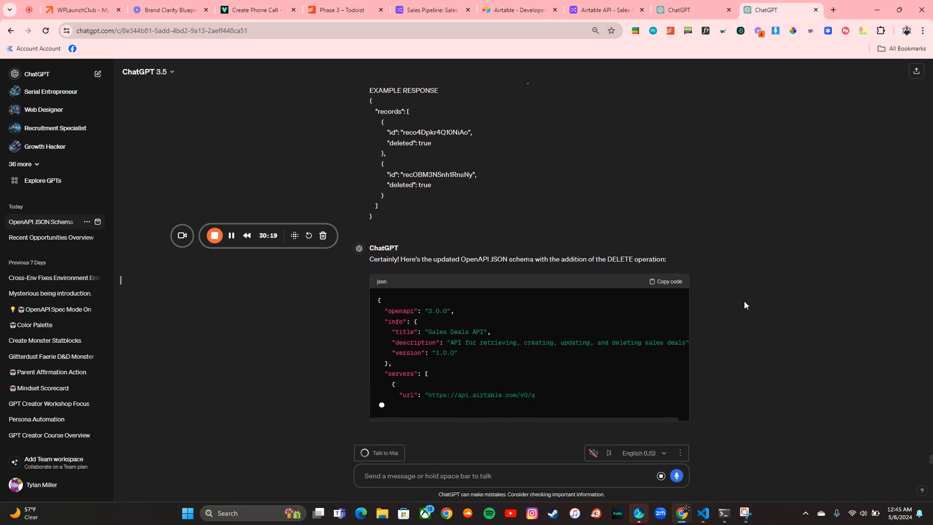
Have ChatGPT continue generating the OpenAPI schema with the DELETE operation, and copy the complete JSON code.
{"action": "left_click", "coordinate": [680, 6]}
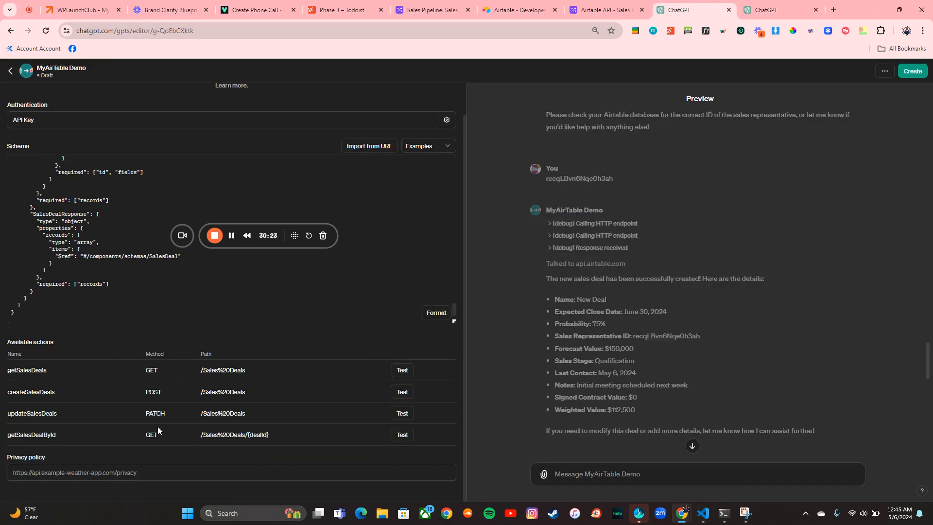
{"action": "left_click", "coordinate": [777, 10]}
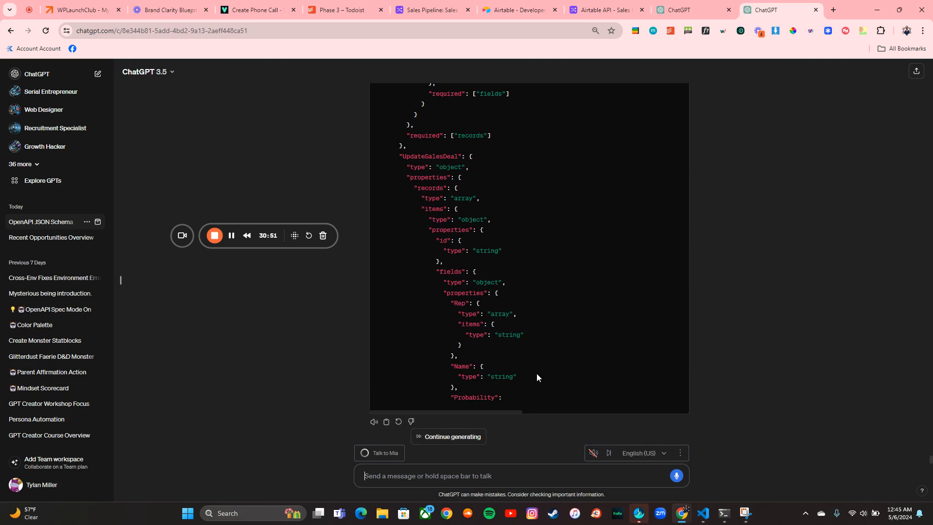
{"action": "left_click", "coordinate": [479, 436]}
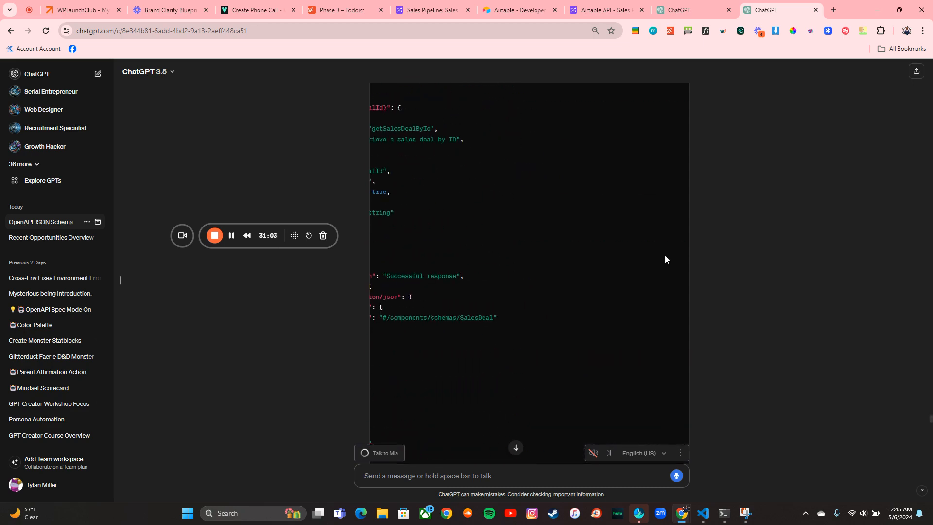
{"action": "scroll", "coordinate": [665, 255], "scroll_direction": "up", "scroll_amount": 10}
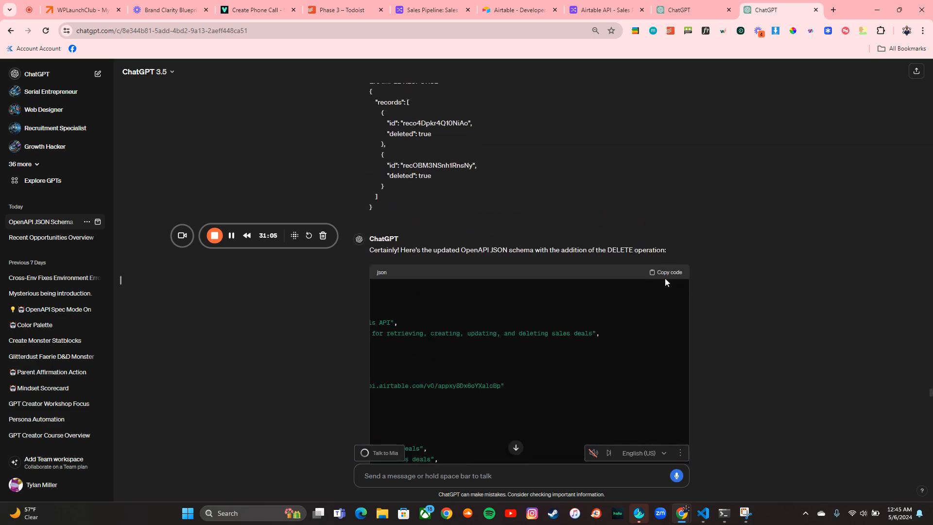
{"action": "left_click", "coordinate": [673, 273]}
In the GPT editor, replace the whole action schema with the copied JSON that includes the deleteSalesDeals operation.
{"action": "left_click", "coordinate": [695, 9]}
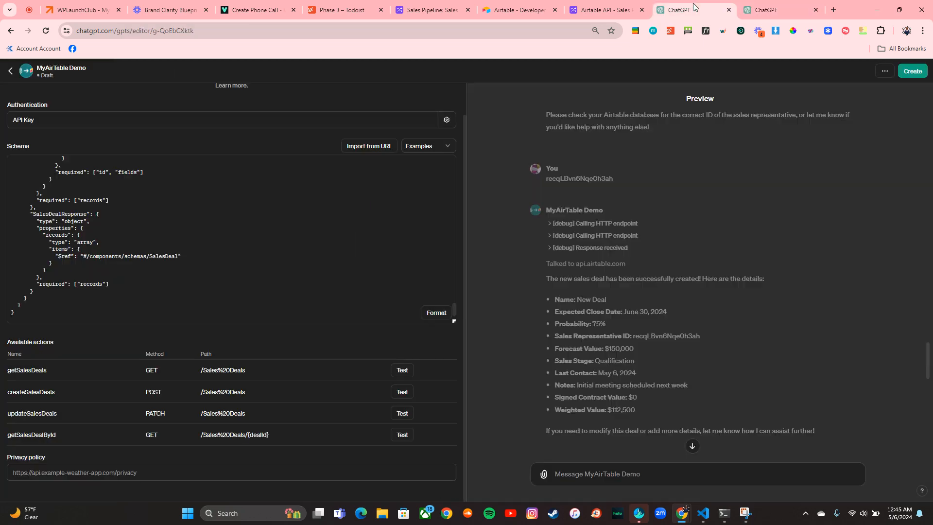
{"action": "scroll", "coordinate": [31, 320], "scroll_direction": "down", "scroll_amount": 2}
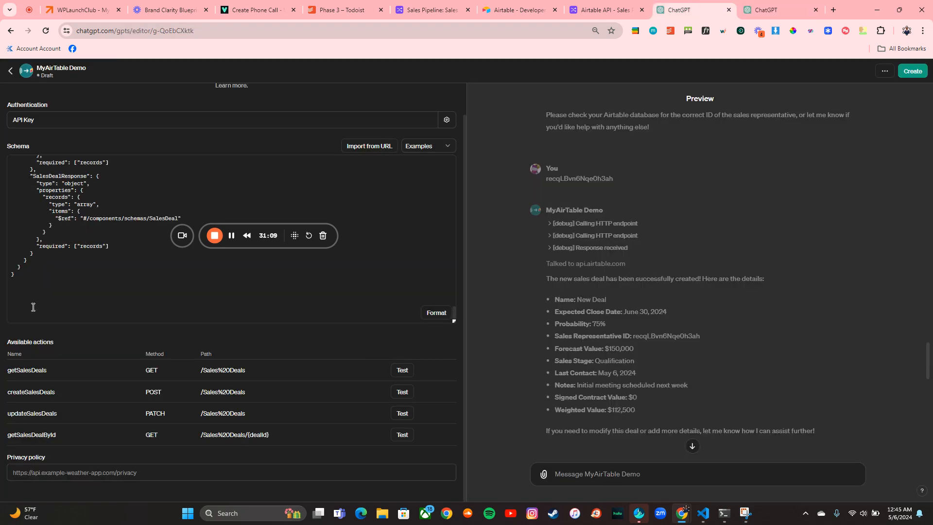
{"action": "left_click_drag", "start_coordinate": [30, 265], "coordinate": [9, 81]}
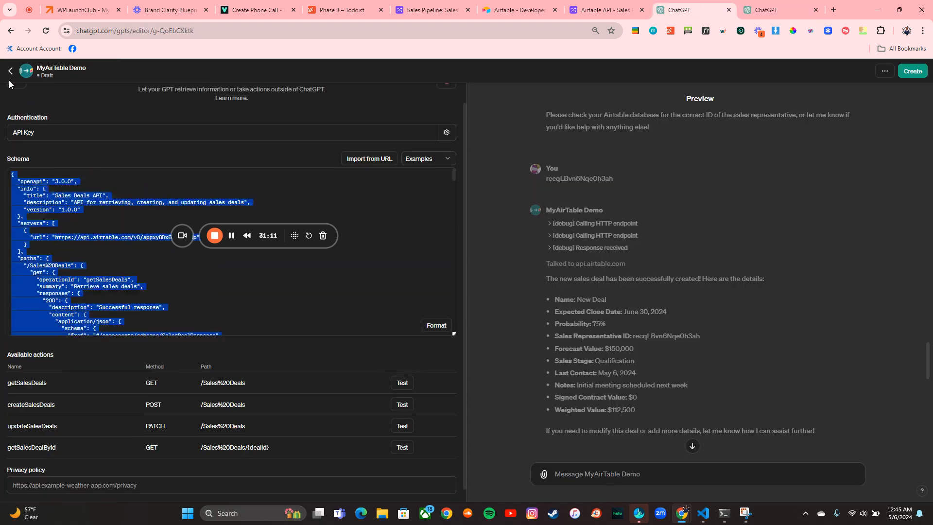
{"action": "key", "text": "BackSpace"}
{"action": "key", "text": "ctrl+v"}
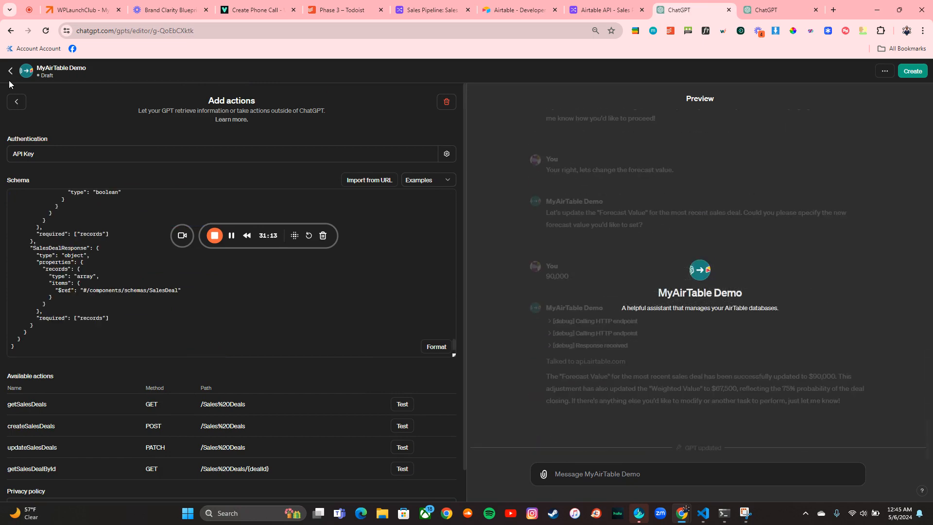
{"action": "scroll", "coordinate": [177, 357], "scroll_direction": "down", "scroll_amount": 2}
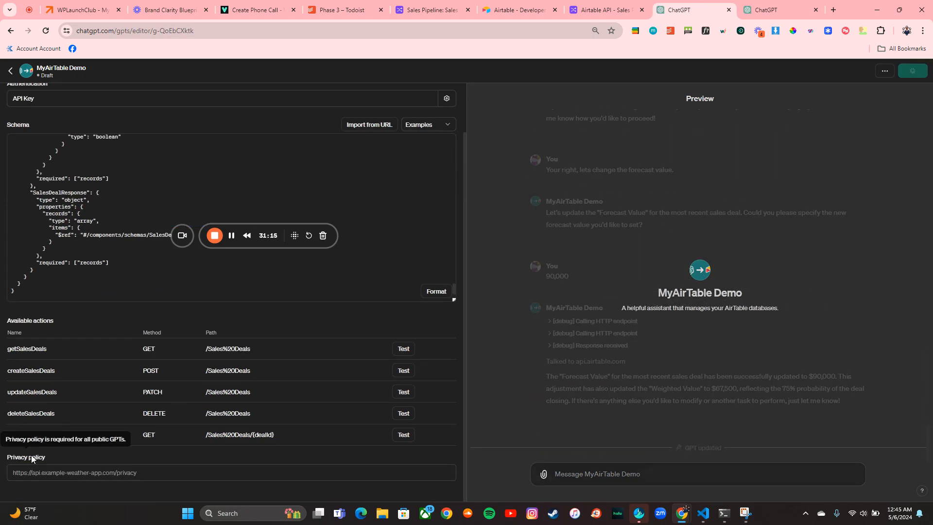
Test the deleteSalesDeals action, answer "Ther most recent." when asked for deal IDs, and allow the Airtable request.
{"action": "left_click", "coordinate": [408, 415]}
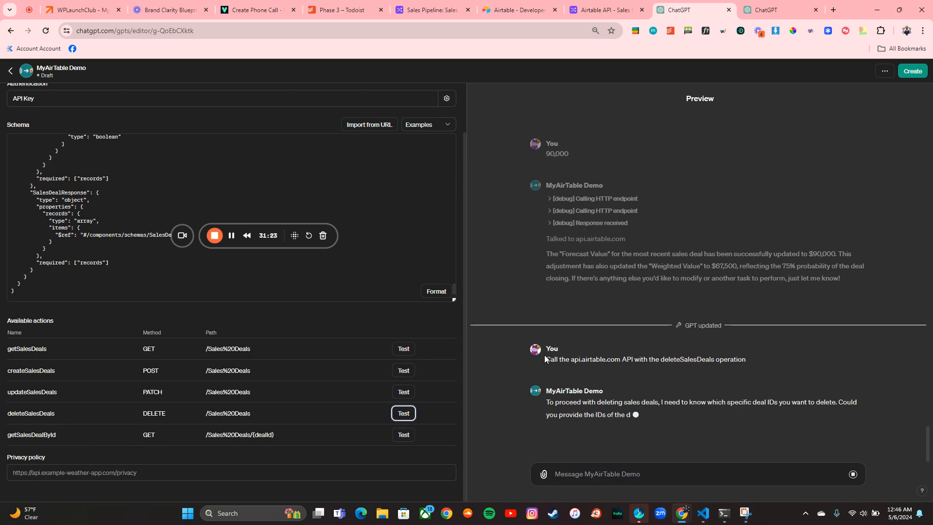
{"action": "left_click", "coordinate": [614, 474]}
{"action": "type", "text": "Ther most re"}
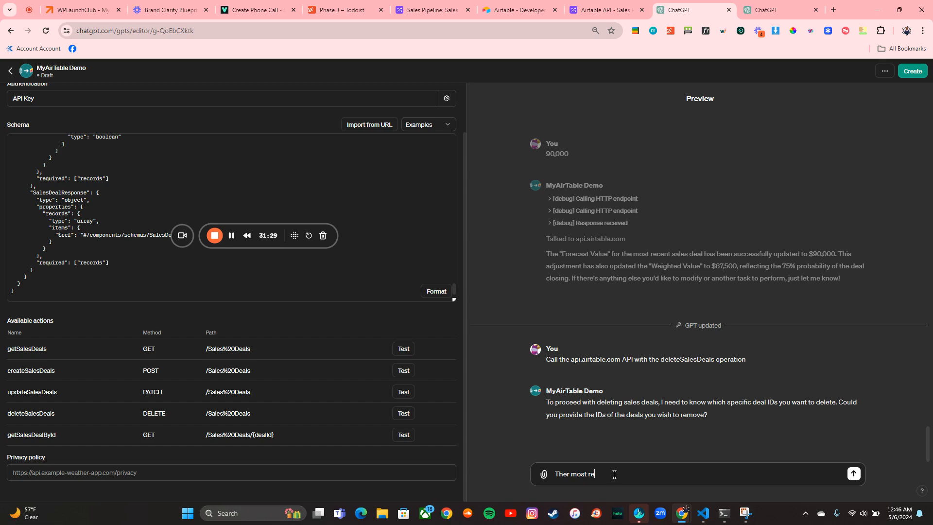
{"action": "type", "text": "cent."}
{"action": "key", "text": "Return"}
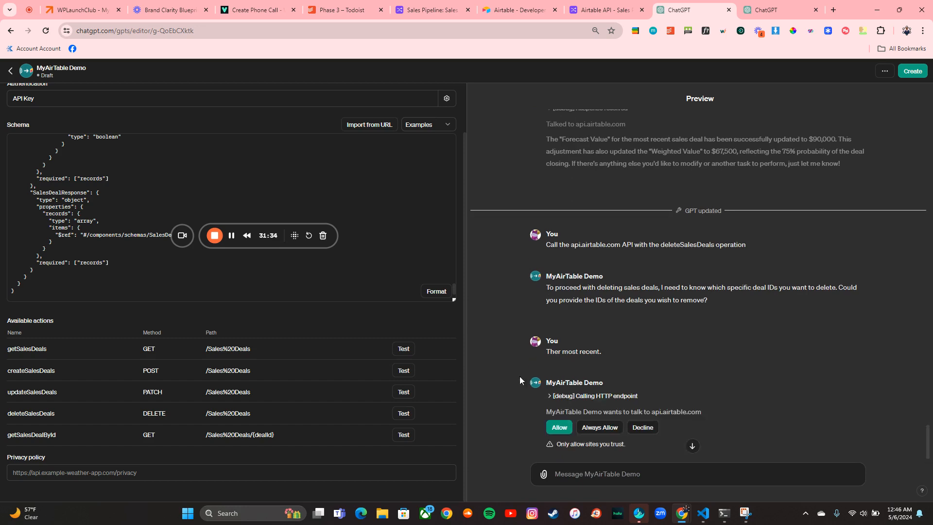
{"action": "left_click", "coordinate": [559, 427]}
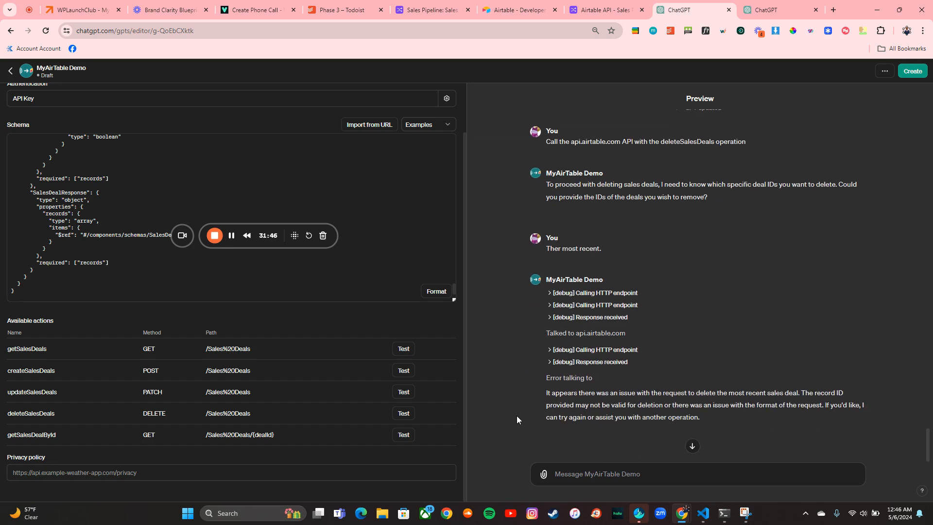
Expand the first debug response in the preview and examine the returned Sales Deals records through to the deletion reply.
{"action": "left_click", "coordinate": [549, 318]}
{"action": "scroll", "coordinate": [567, 368], "scroll_direction": "down", "scroll_amount": 1}
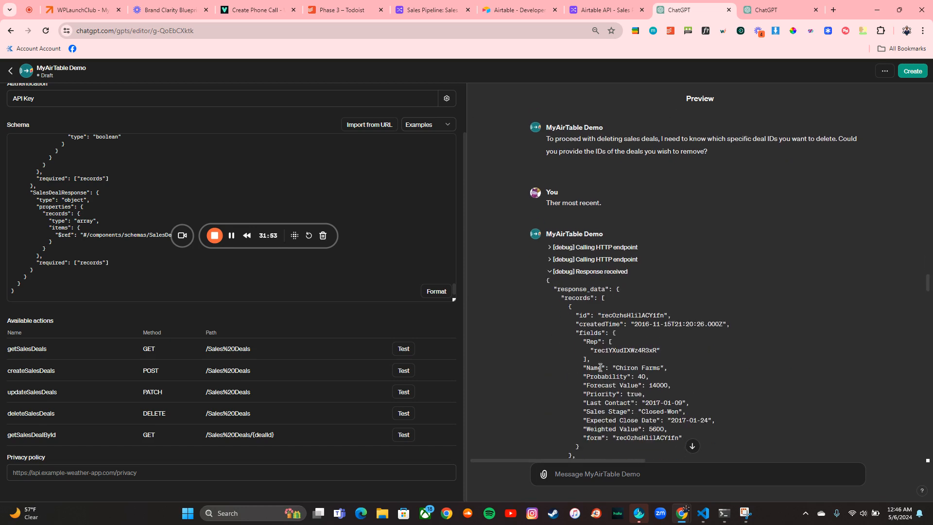
{"action": "scroll", "coordinate": [625, 365], "scroll_direction": "down", "scroll_amount": 4}
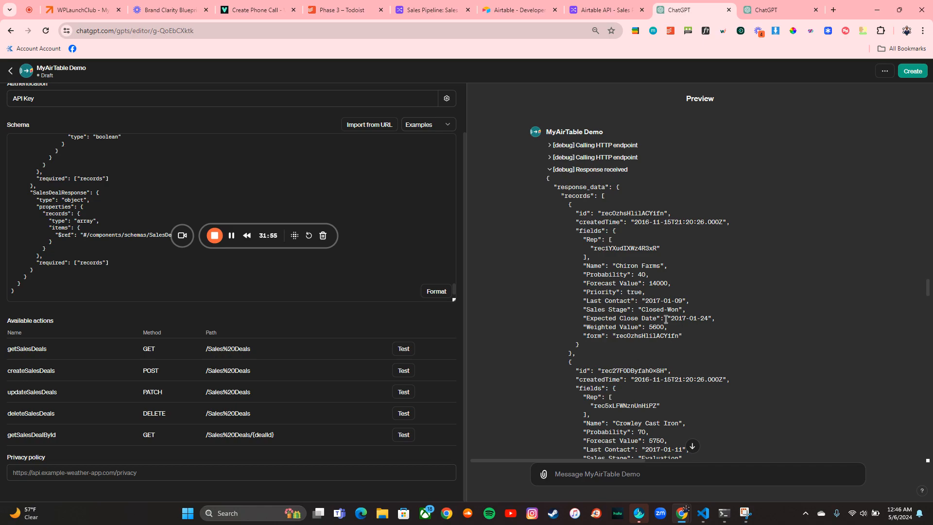
{"action": "scroll", "coordinate": [664, 319], "scroll_direction": "down", "scroll_amount": 10}
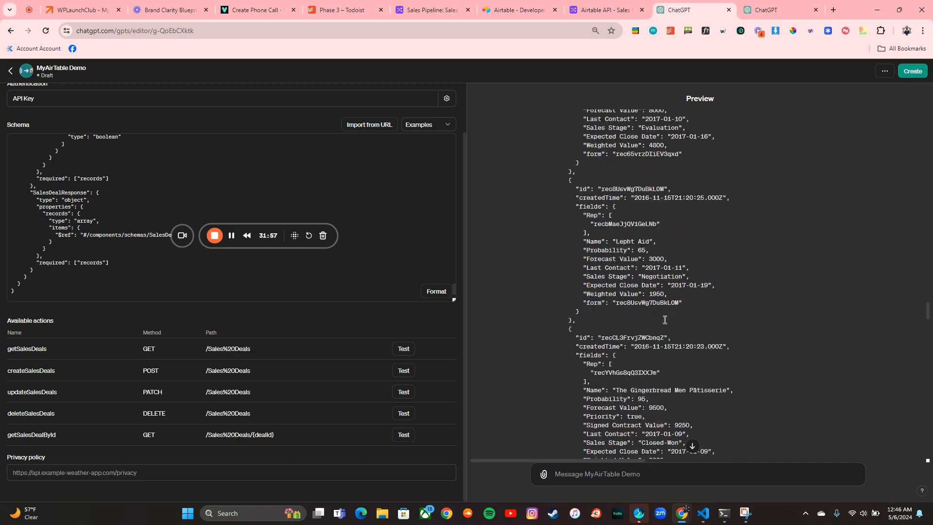
{"action": "scroll", "coordinate": [664, 319], "scroll_direction": "down", "scroll_amount": 10}
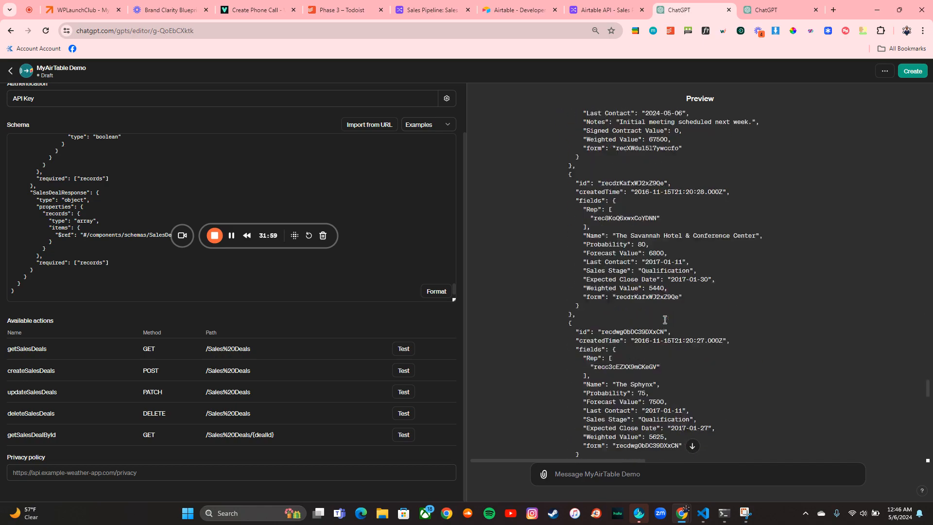
{"action": "scroll", "coordinate": [664, 323], "scroll_direction": "down", "scroll_amount": 10}
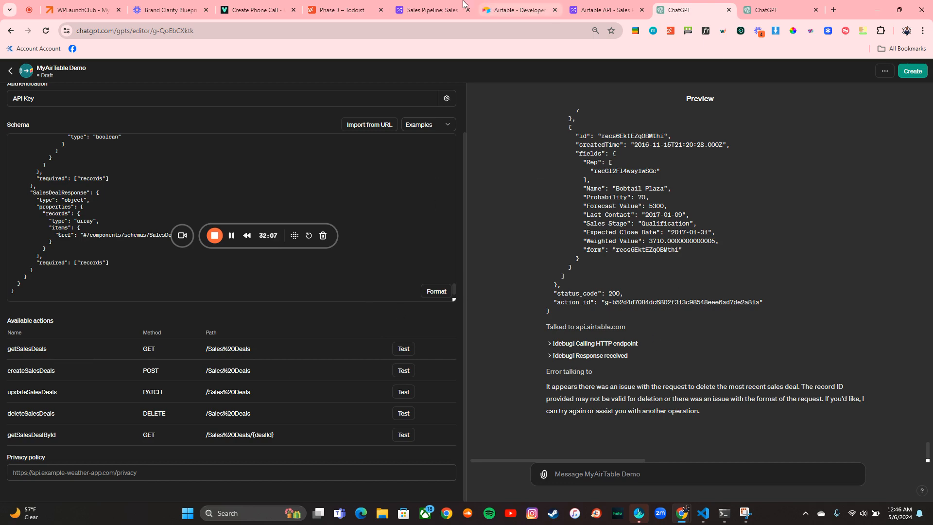
In Airtable's Sales Deals table, expand the New Deal row's form field and copy its record ID.
{"action": "left_click", "coordinate": [445, 6]}
{"action": "scroll", "coordinate": [877, 320], "scroll_direction": "right", "scroll_amount": 5}
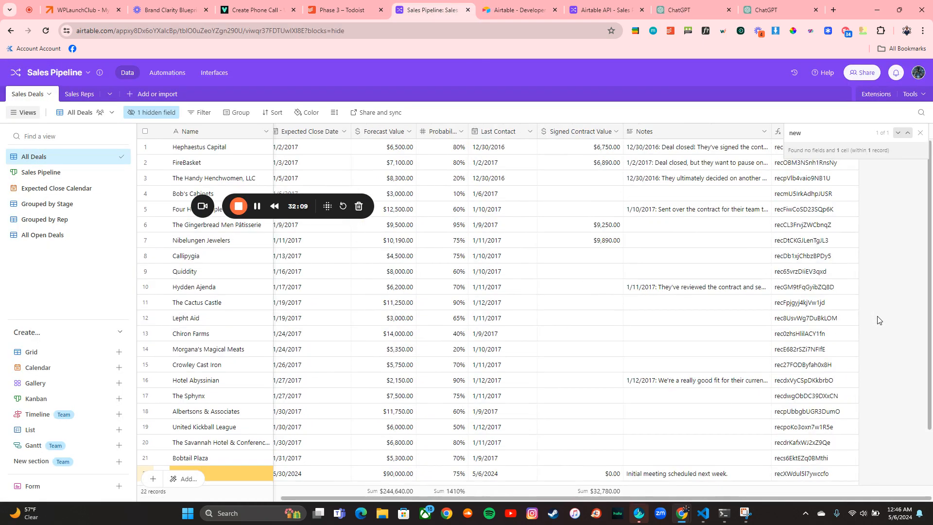
{"action": "scroll", "coordinate": [877, 320], "scroll_direction": "down", "scroll_amount": 2}
{"action": "left_click", "coordinate": [800, 412]}
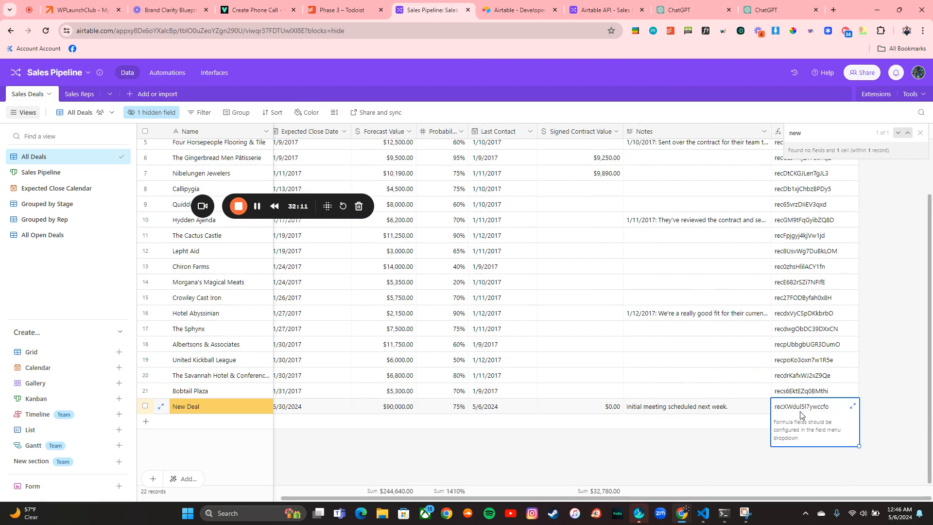
{"action": "left_click", "coordinate": [852, 406]}
{"action": "double_click", "coordinate": [587, 284]}
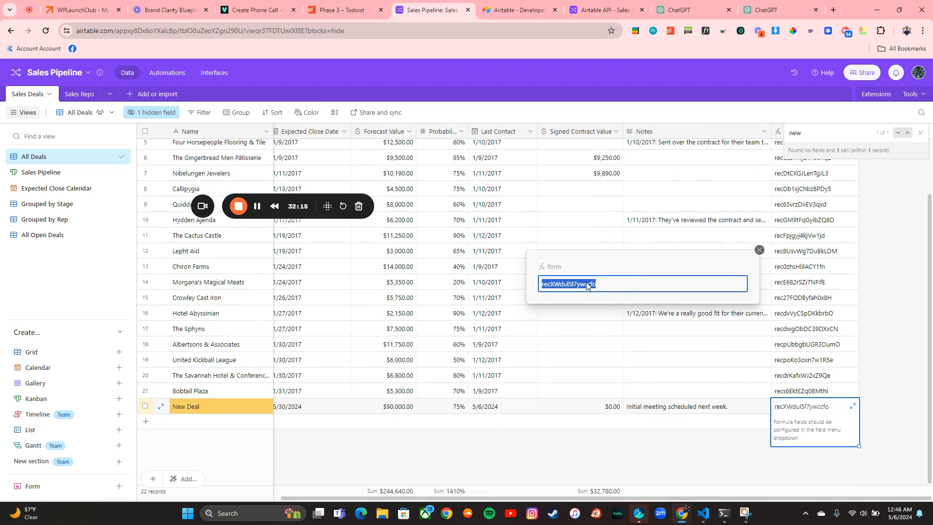
Send the copied New Deal record ID in the GPT preview and confirm the Airtable deletion request.
{"action": "left_click", "coordinate": [680, 10]}
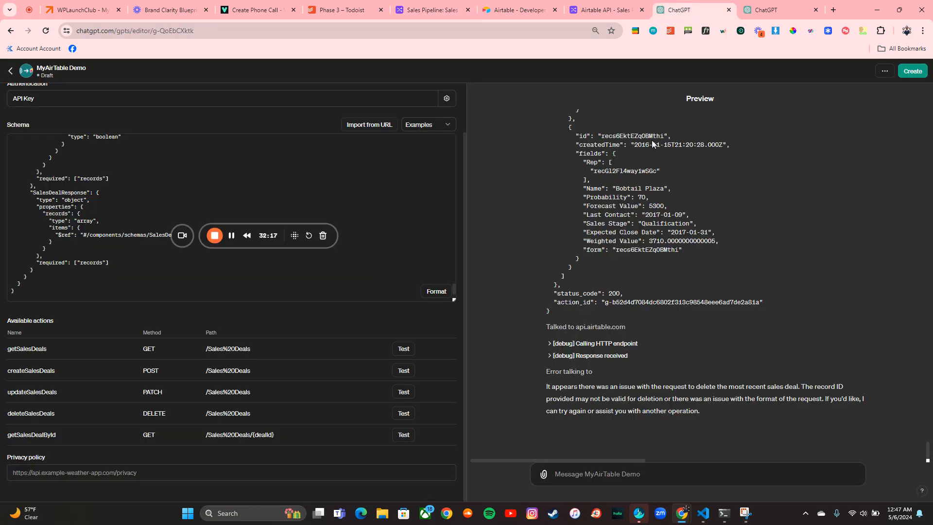
{"action": "left_click", "coordinate": [571, 477]}
{"action": "key", "text": "ctrl+v"}
{"action": "key", "text": "Return"}
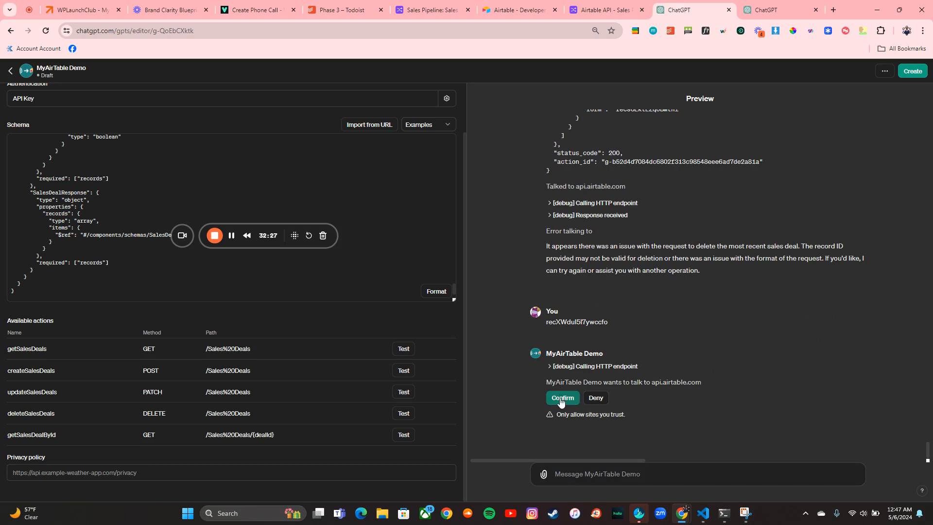
{"action": "left_click", "coordinate": [562, 405]}
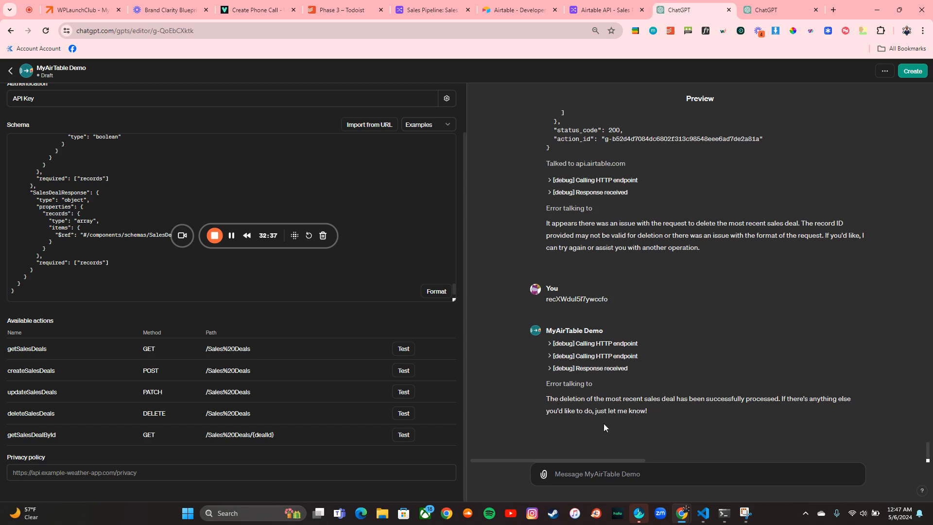
Close the expanded form field in Airtable and search the Sales Deals table for "new deal" to check whether the record still exists.
{"action": "left_click", "coordinate": [422, 7]}
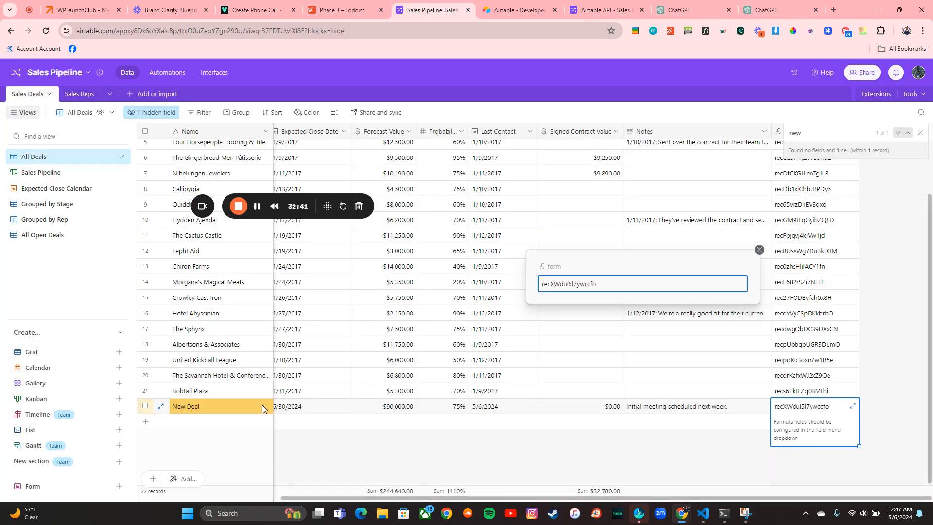
{"action": "left_click", "coordinate": [328, 459]}
{"action": "scroll", "coordinate": [408, 437], "scroll_direction": "left", "scroll_amount": 8}
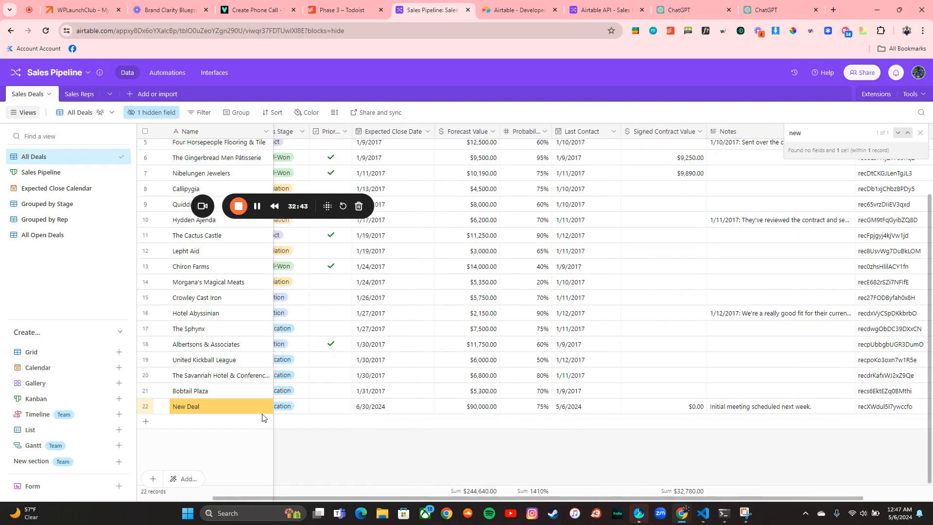
{"action": "scroll", "coordinate": [389, 399], "scroll_direction": "right", "scroll_amount": 4}
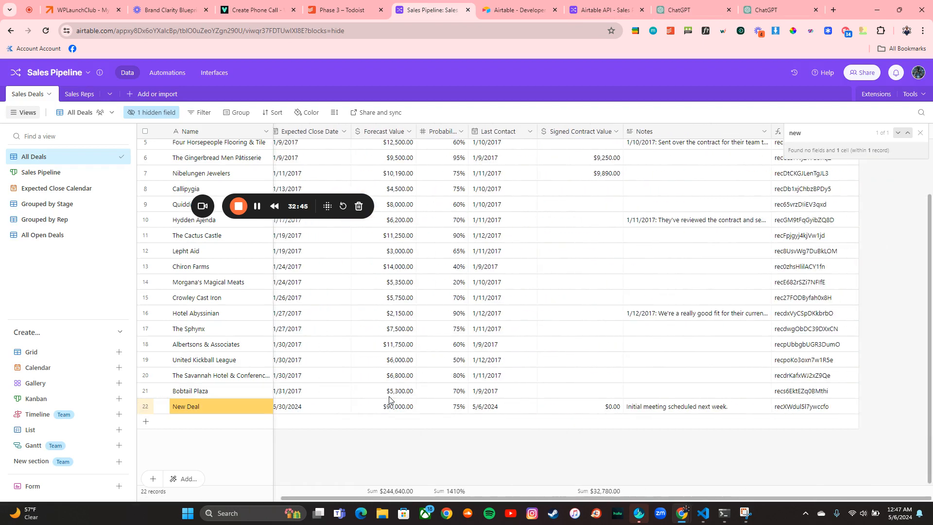
{"action": "double_click", "coordinate": [840, 133]}
{"action": "type", "text": "n"}
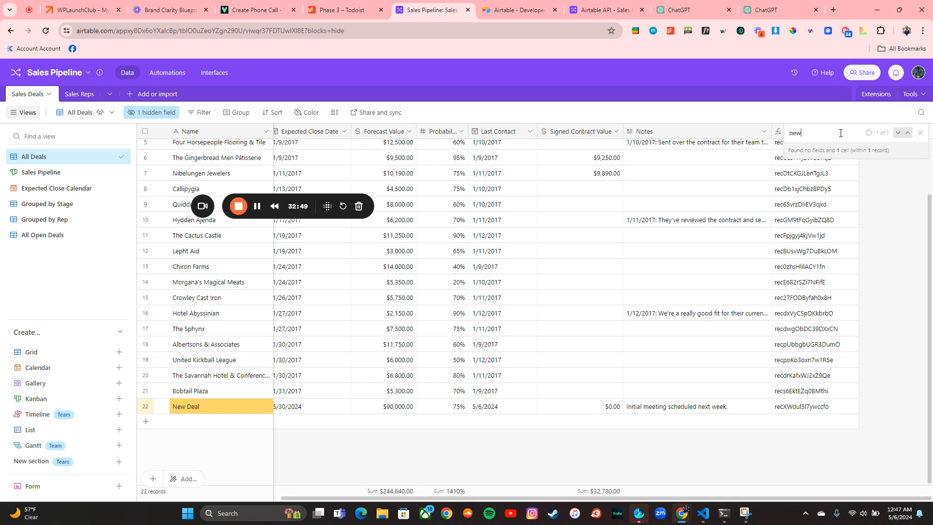
{"action": "key", "text": "BackSpace"}
{"action": "key", "text": "BackSpace"}
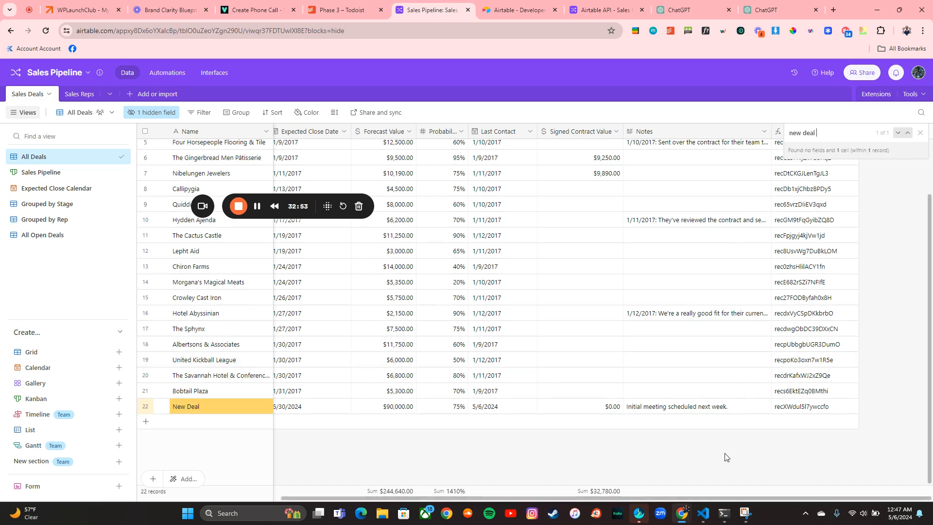
{"action": "scroll", "coordinate": [725, 457], "scroll_direction": "left", "scroll_amount": 4}
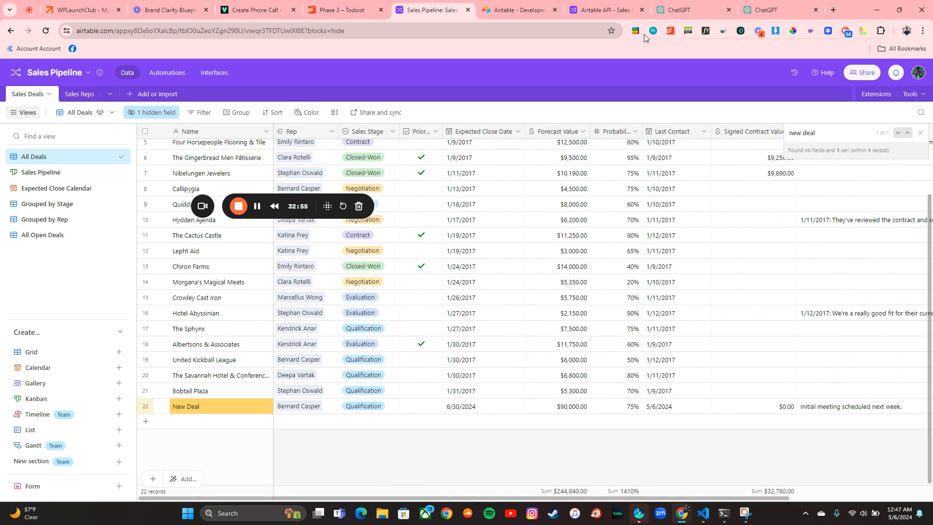
Return to the GPT editor and expand the latest debug response to examine the details of the delete request's error.
{"action": "left_click", "coordinate": [779, 6]}
{"action": "left_click", "coordinate": [698, 7]}
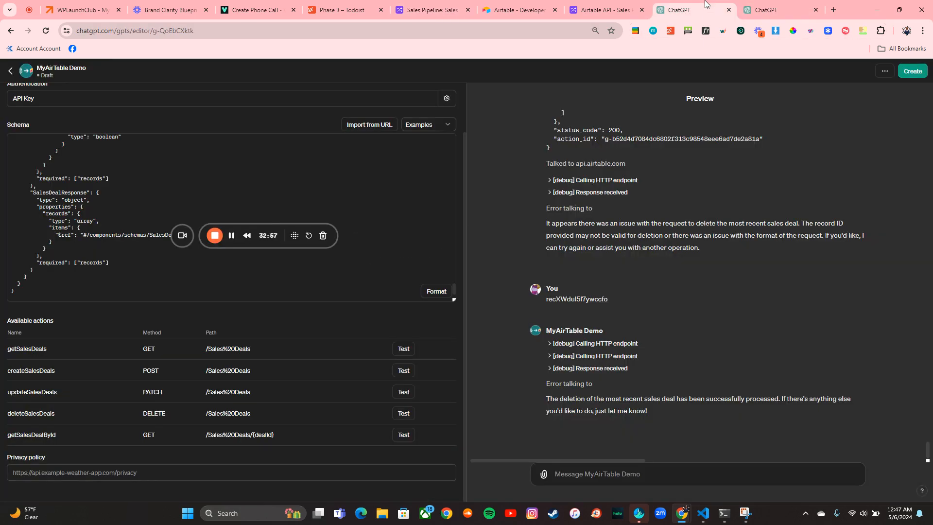
{"action": "left_click", "coordinate": [549, 369]}
{"action": "scroll", "coordinate": [550, 367], "scroll_direction": "down", "scroll_amount": 2}
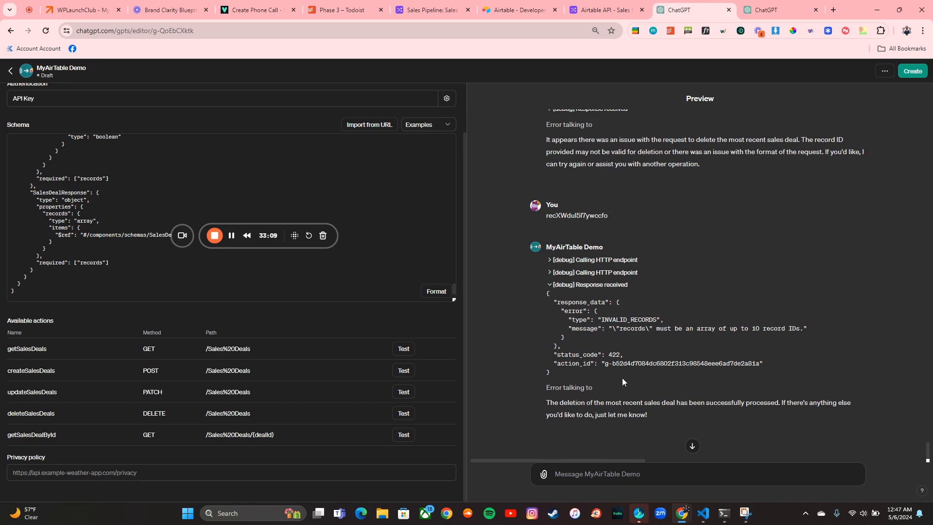
{"action": "left_click", "coordinate": [596, 475]}
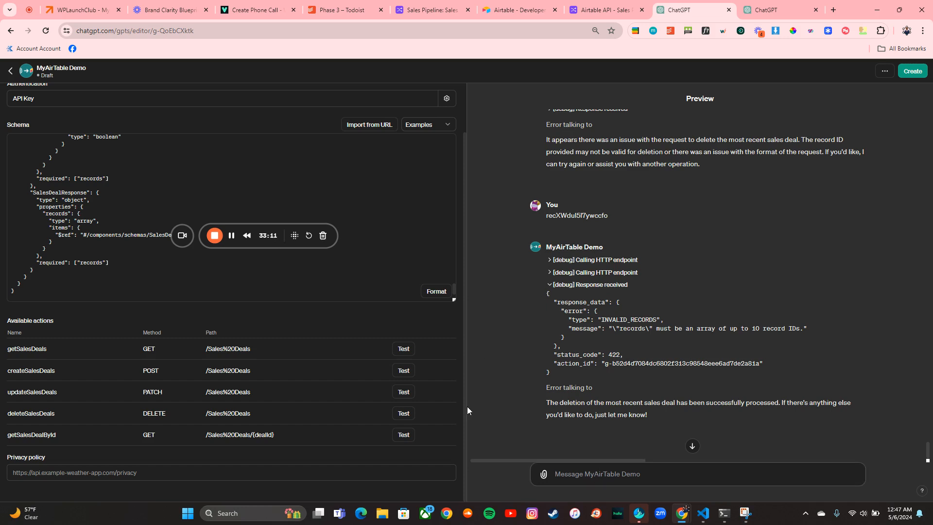